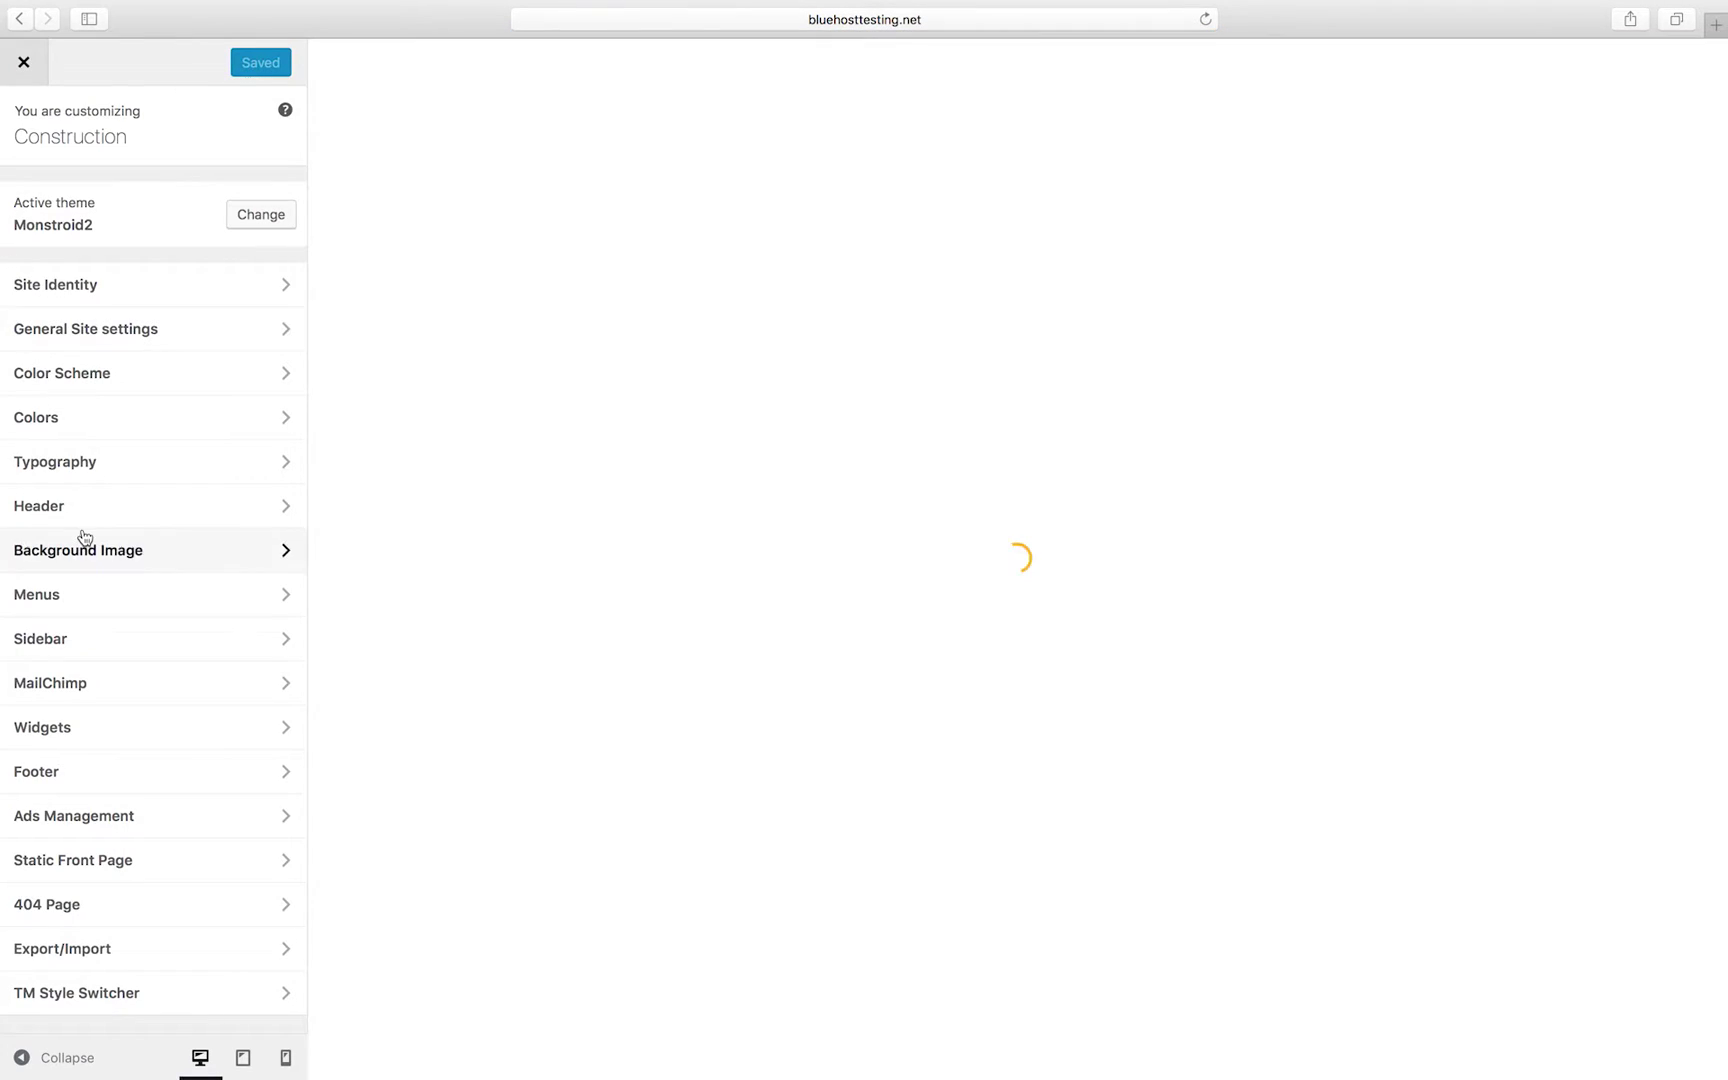
- Set the header to Style 1 with a non-inverted colour scheme and white #ffffff background
{"action": "left_click", "coordinate": [109, 505]}
{"action": "left_click", "coordinate": [129, 203]}
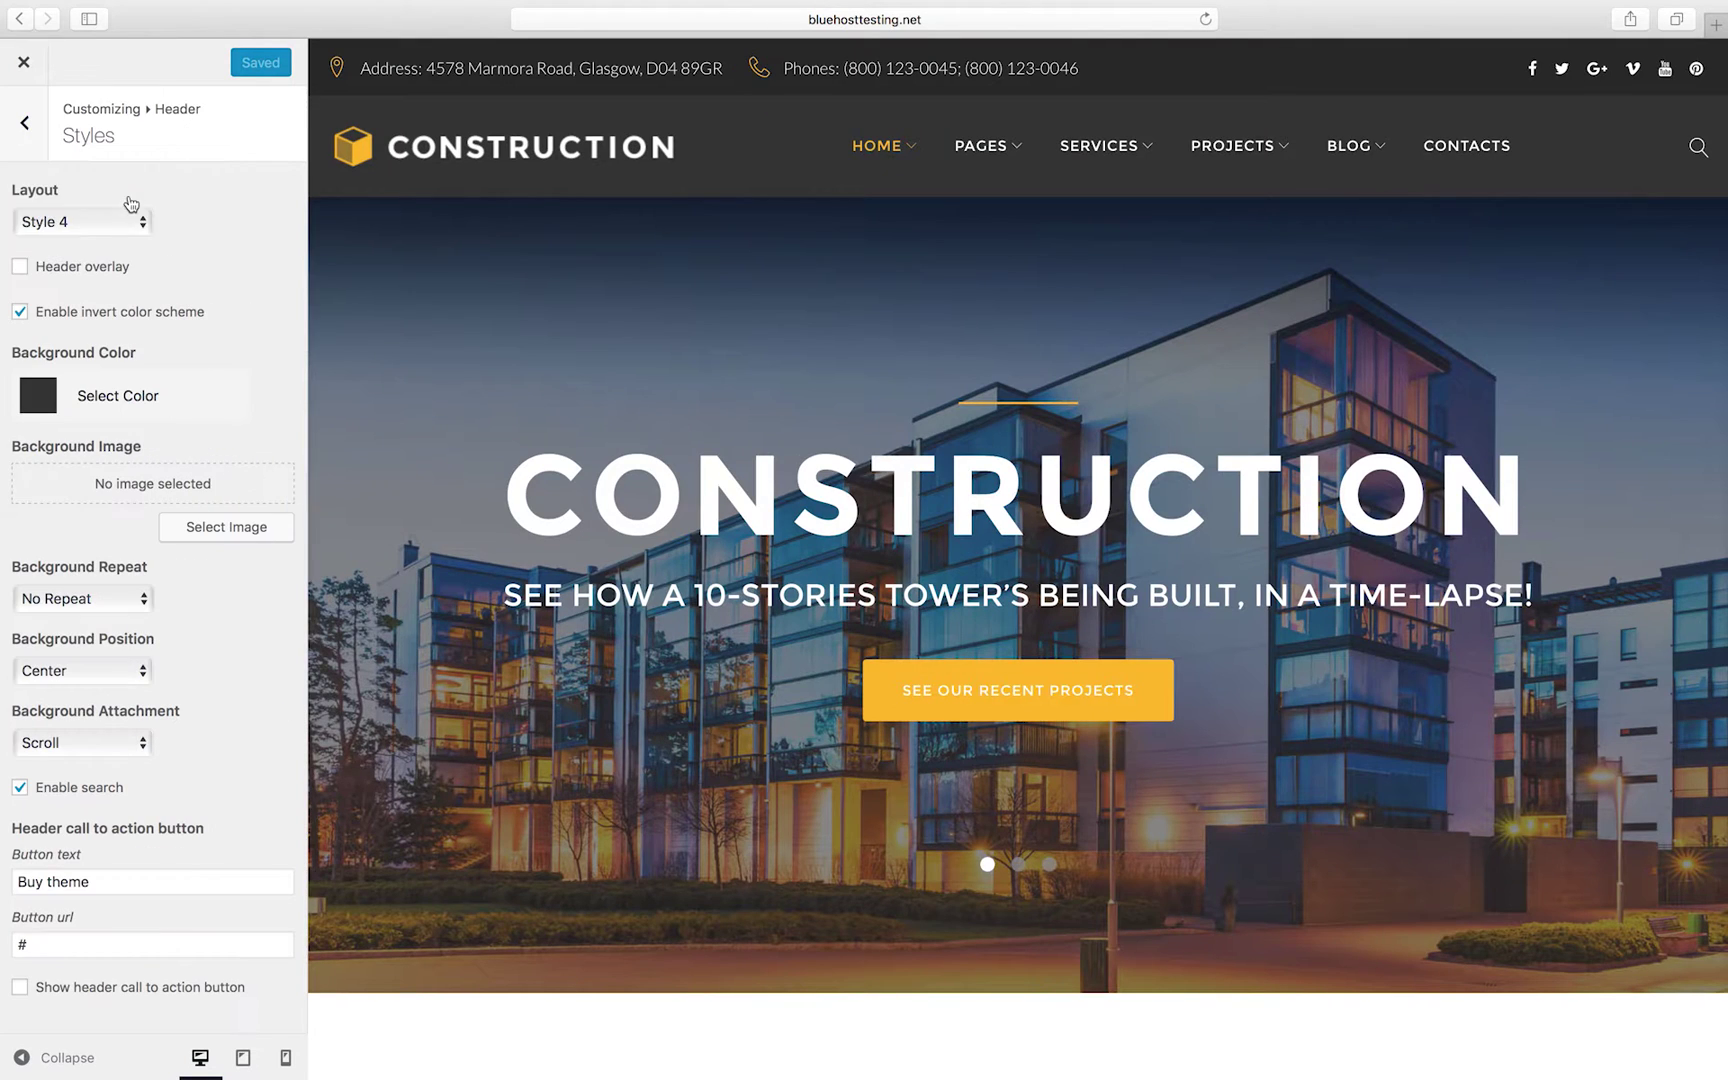
{"action": "left_click", "coordinate": [109, 162]}
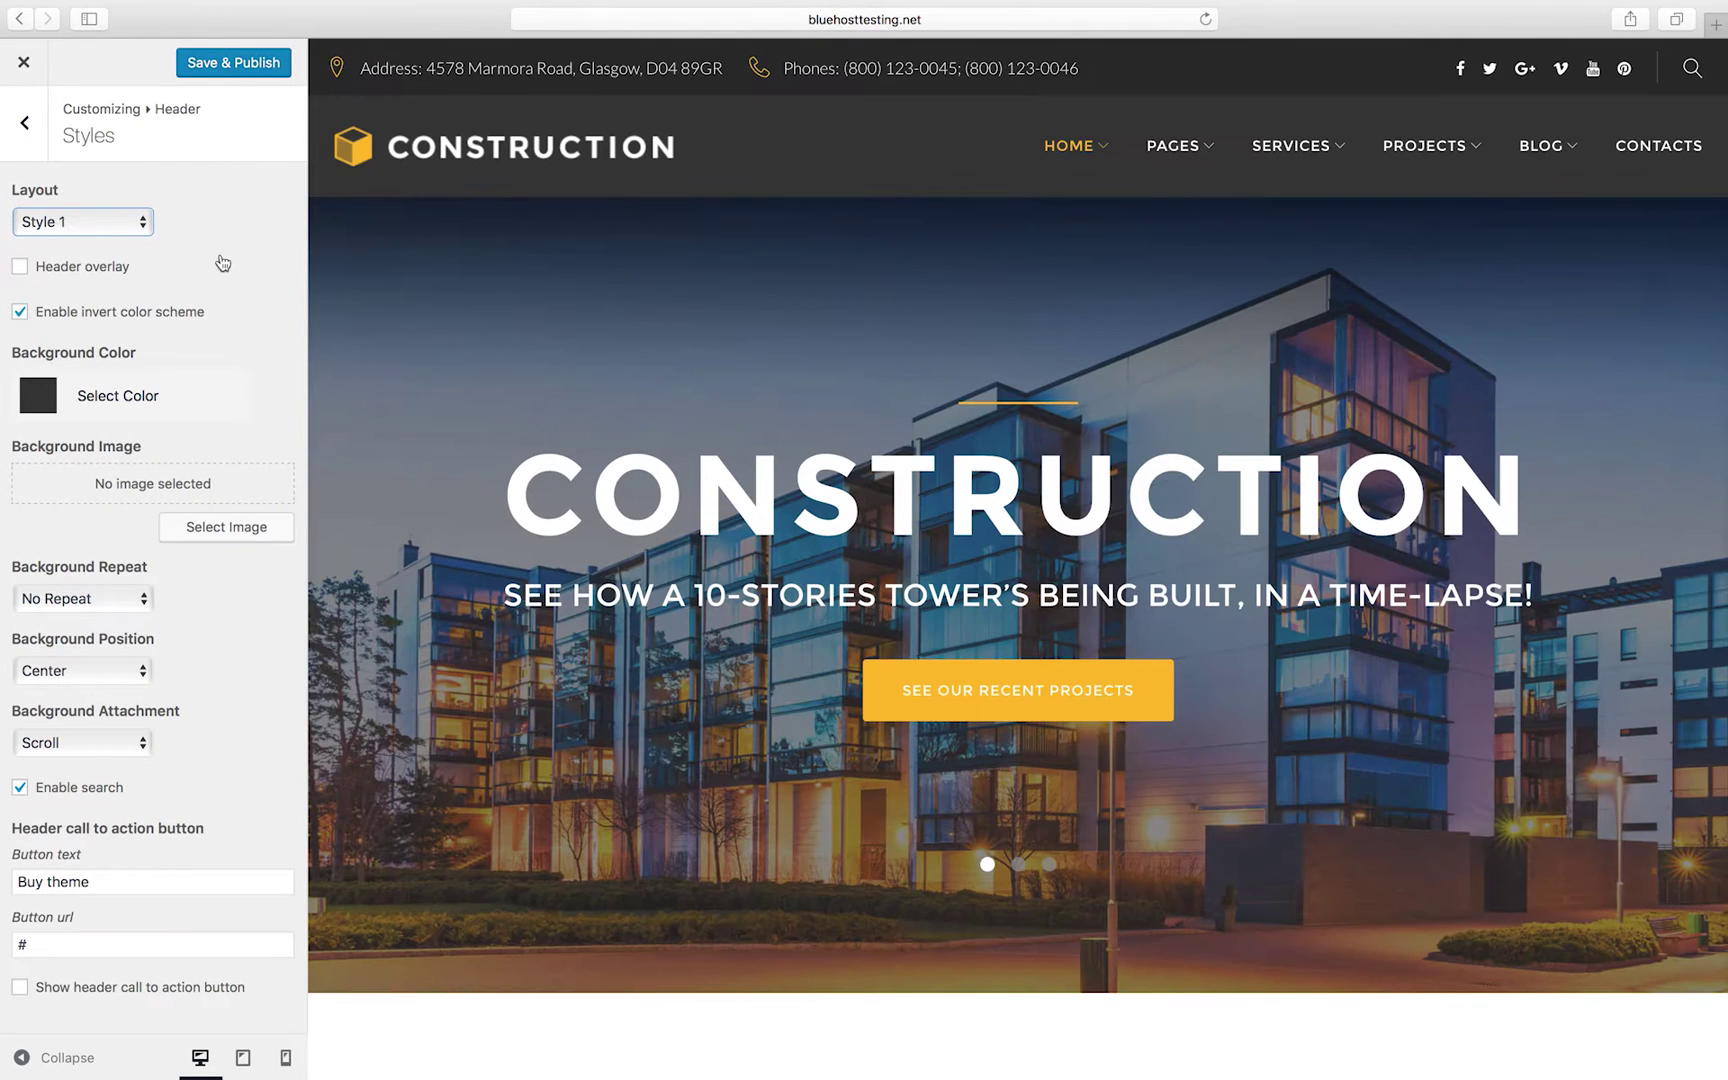
{"action": "left_click", "coordinate": [174, 314]}
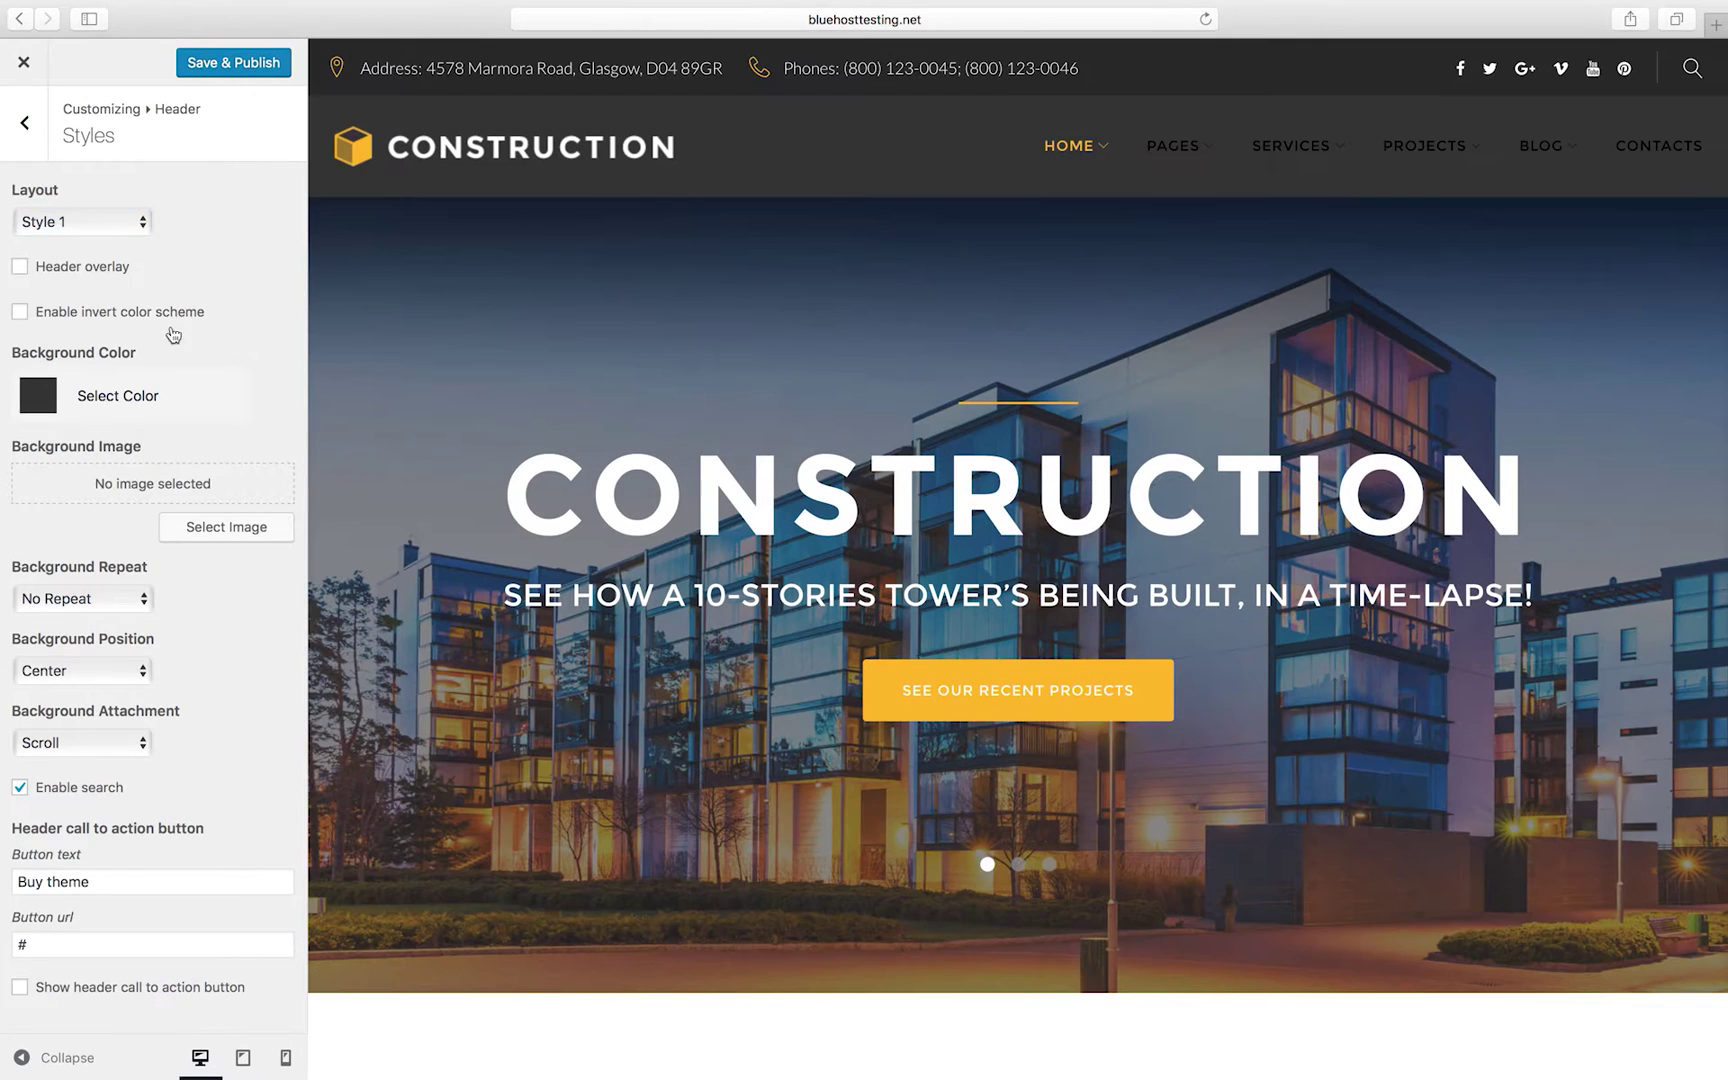
{"action": "left_click", "coordinate": [144, 400]}
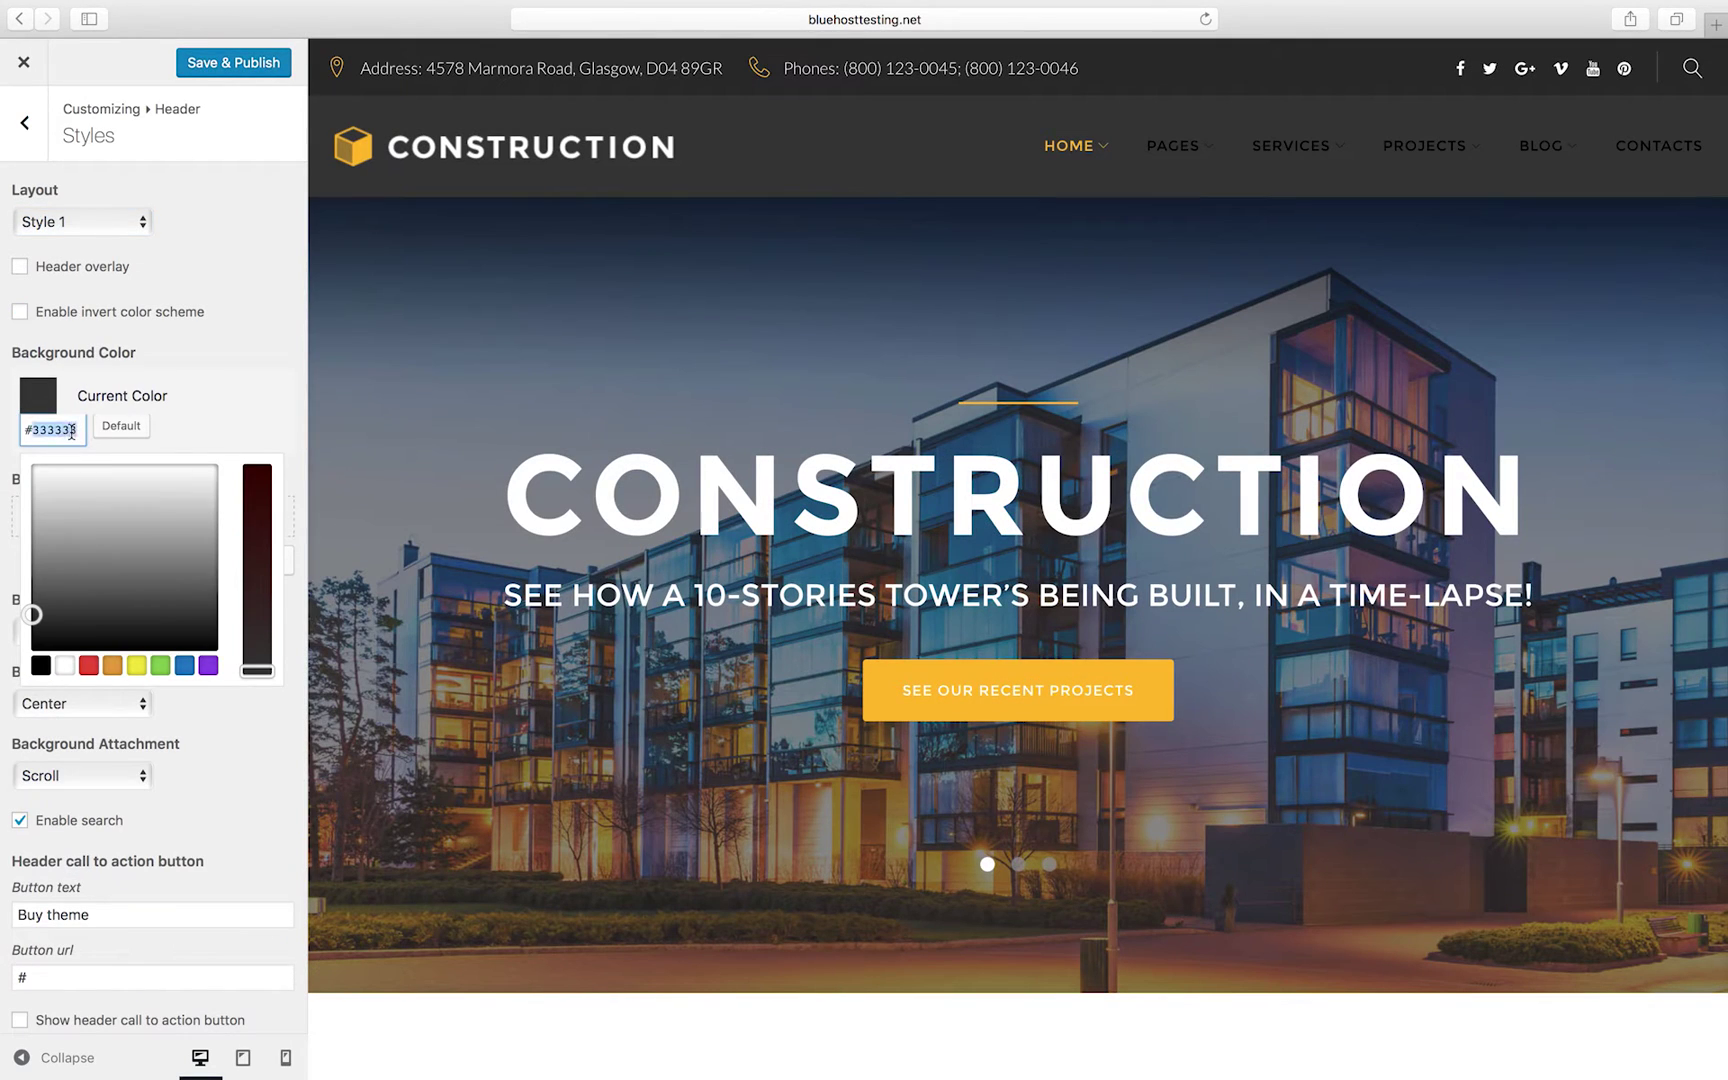
{"action": "type", "text": "#ffffff"}
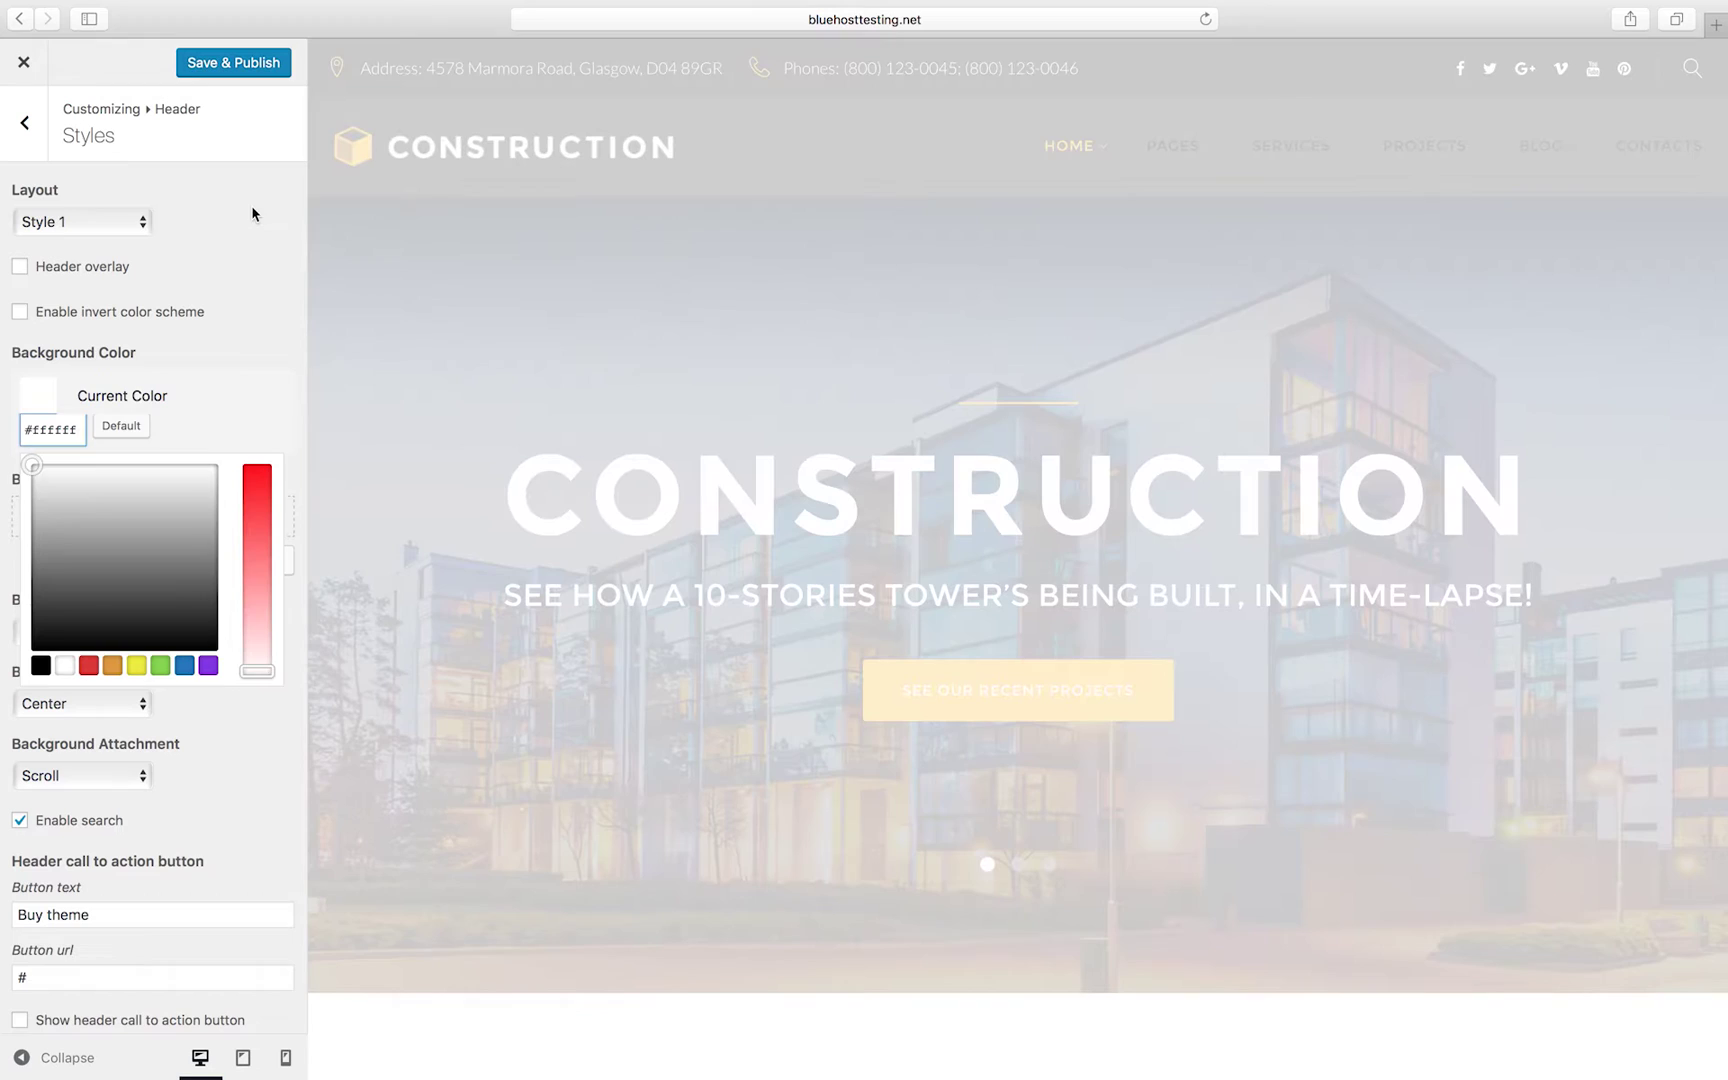
{"action": "left_click", "coordinate": [252, 214]}
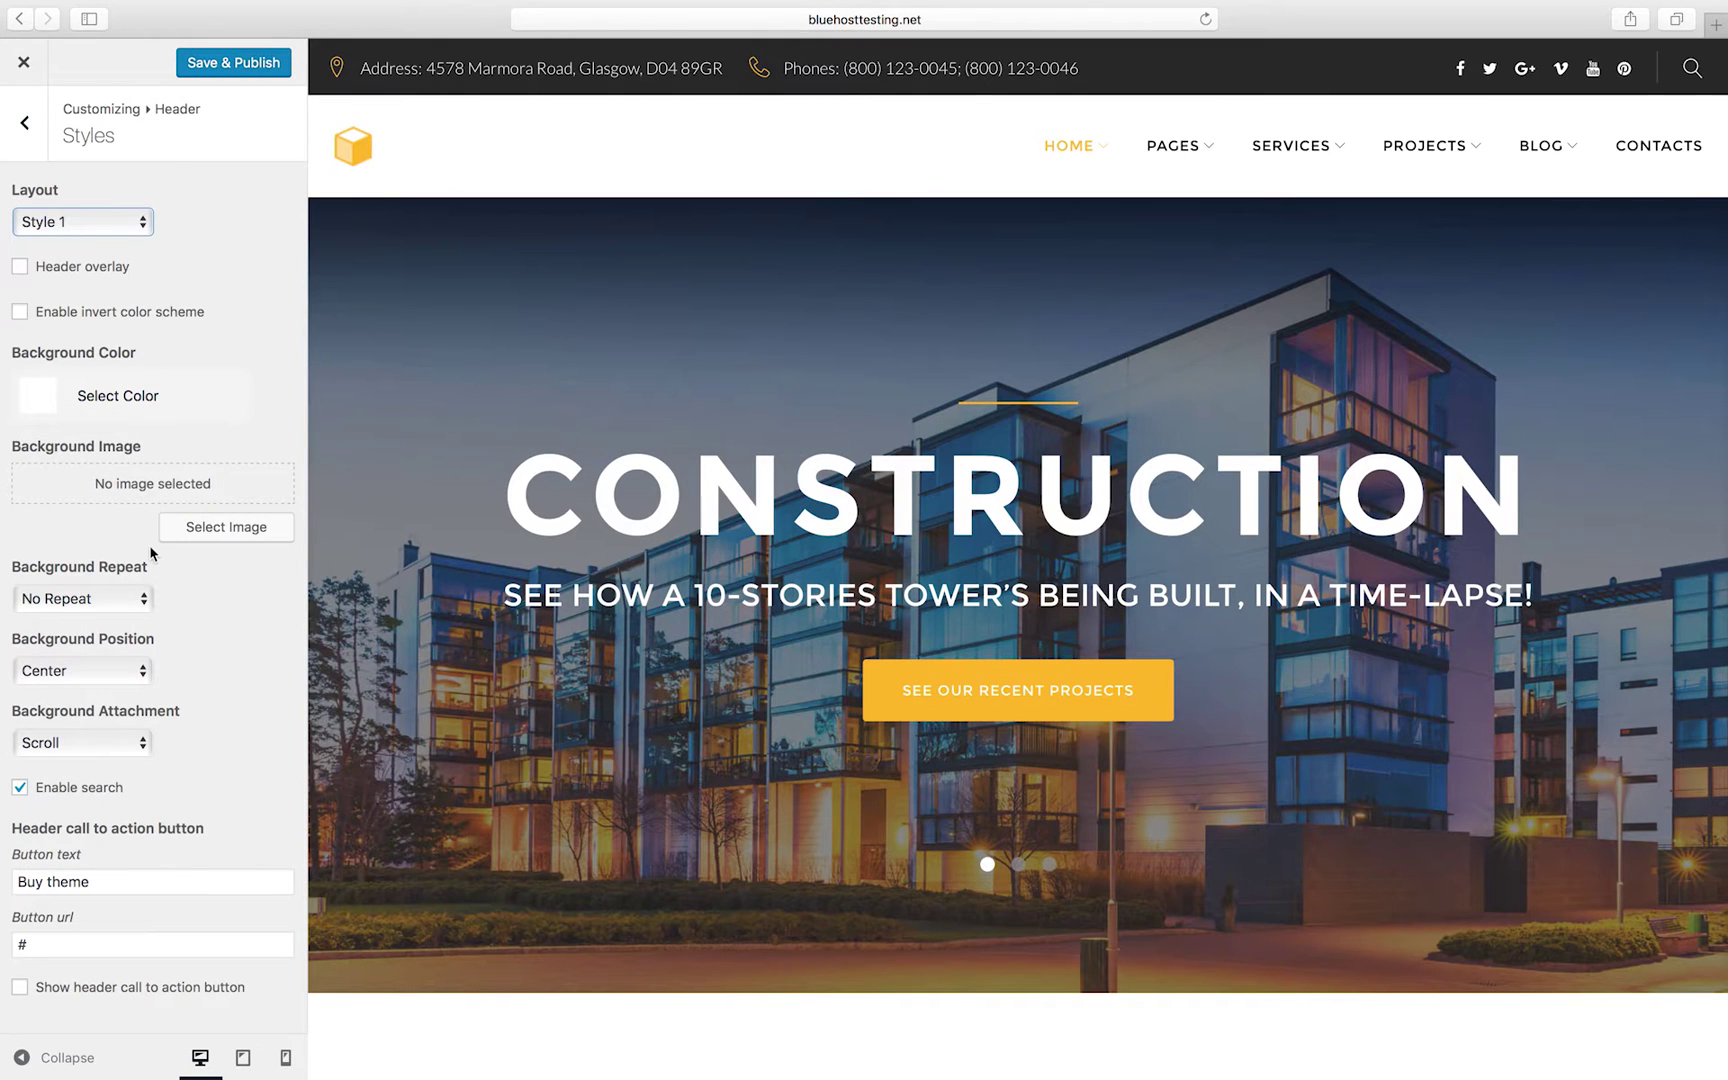
- Change the call-to-action button text to 'Book a meeting' and show the button
{"action": "double_click", "coordinate": [108, 877]}
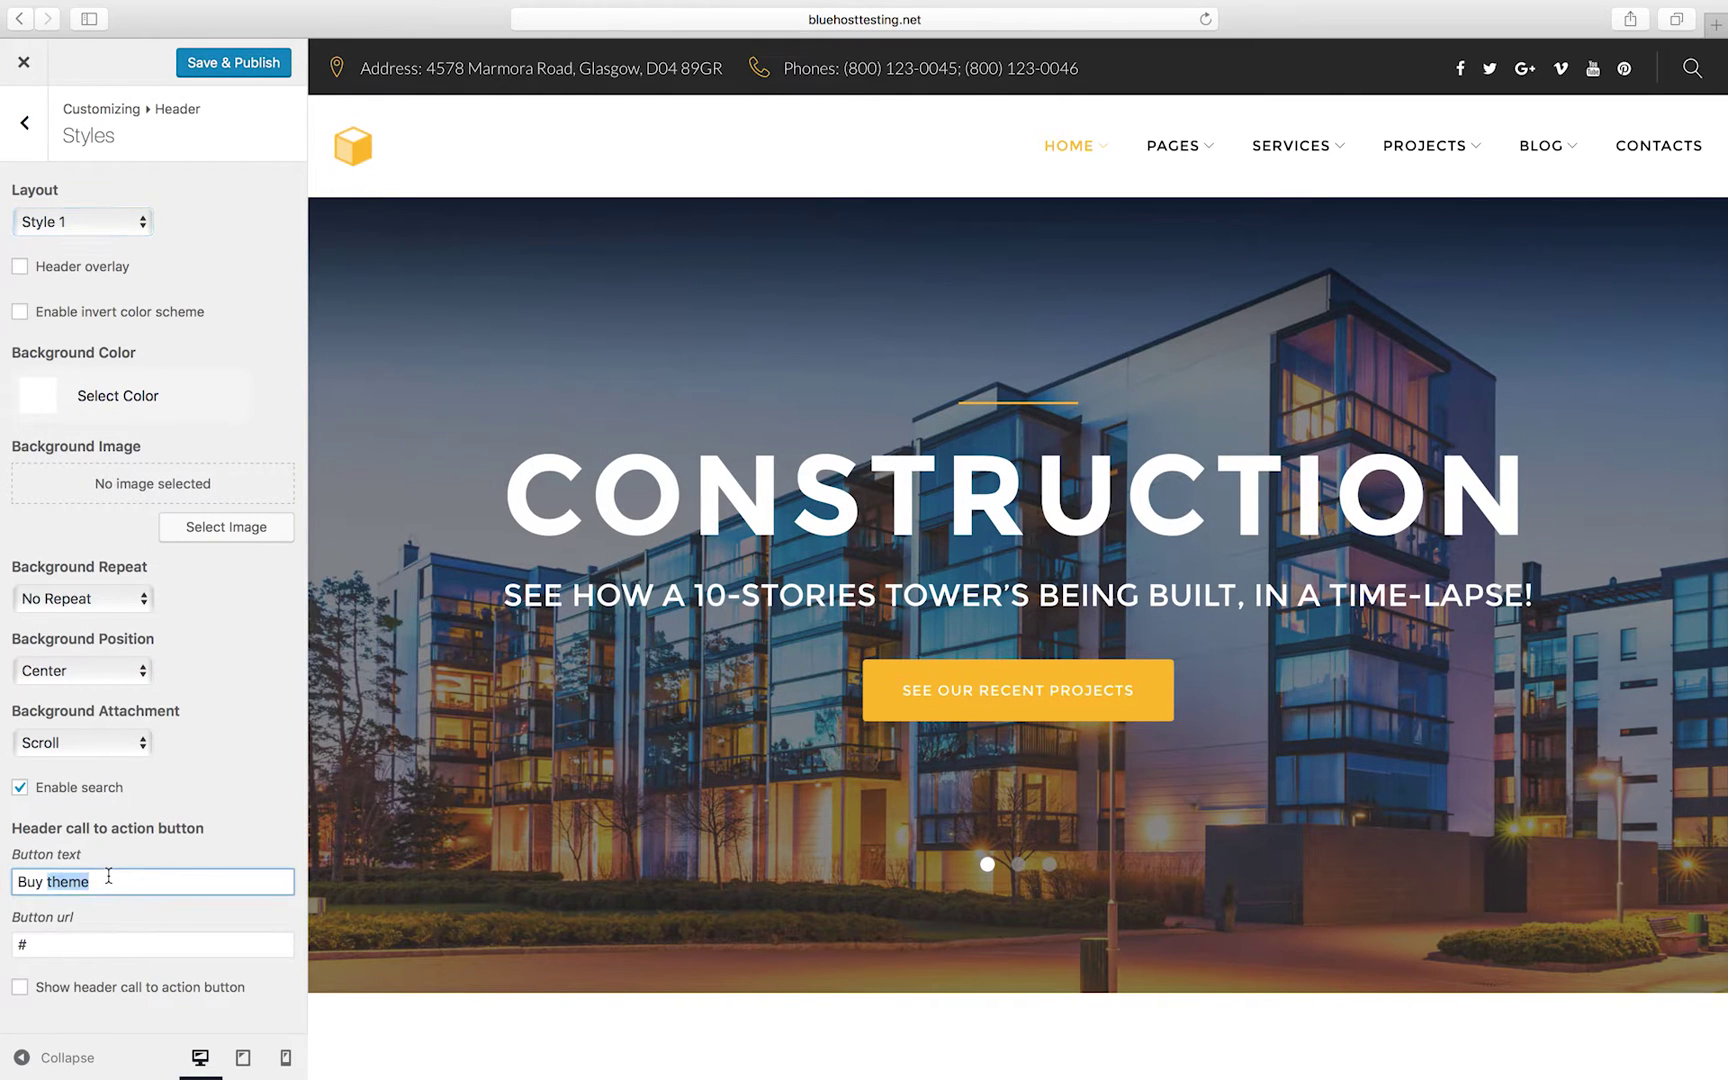
{"action": "key", "text": "BackSpace"}
{"action": "type", "text": "Book a meeting"}
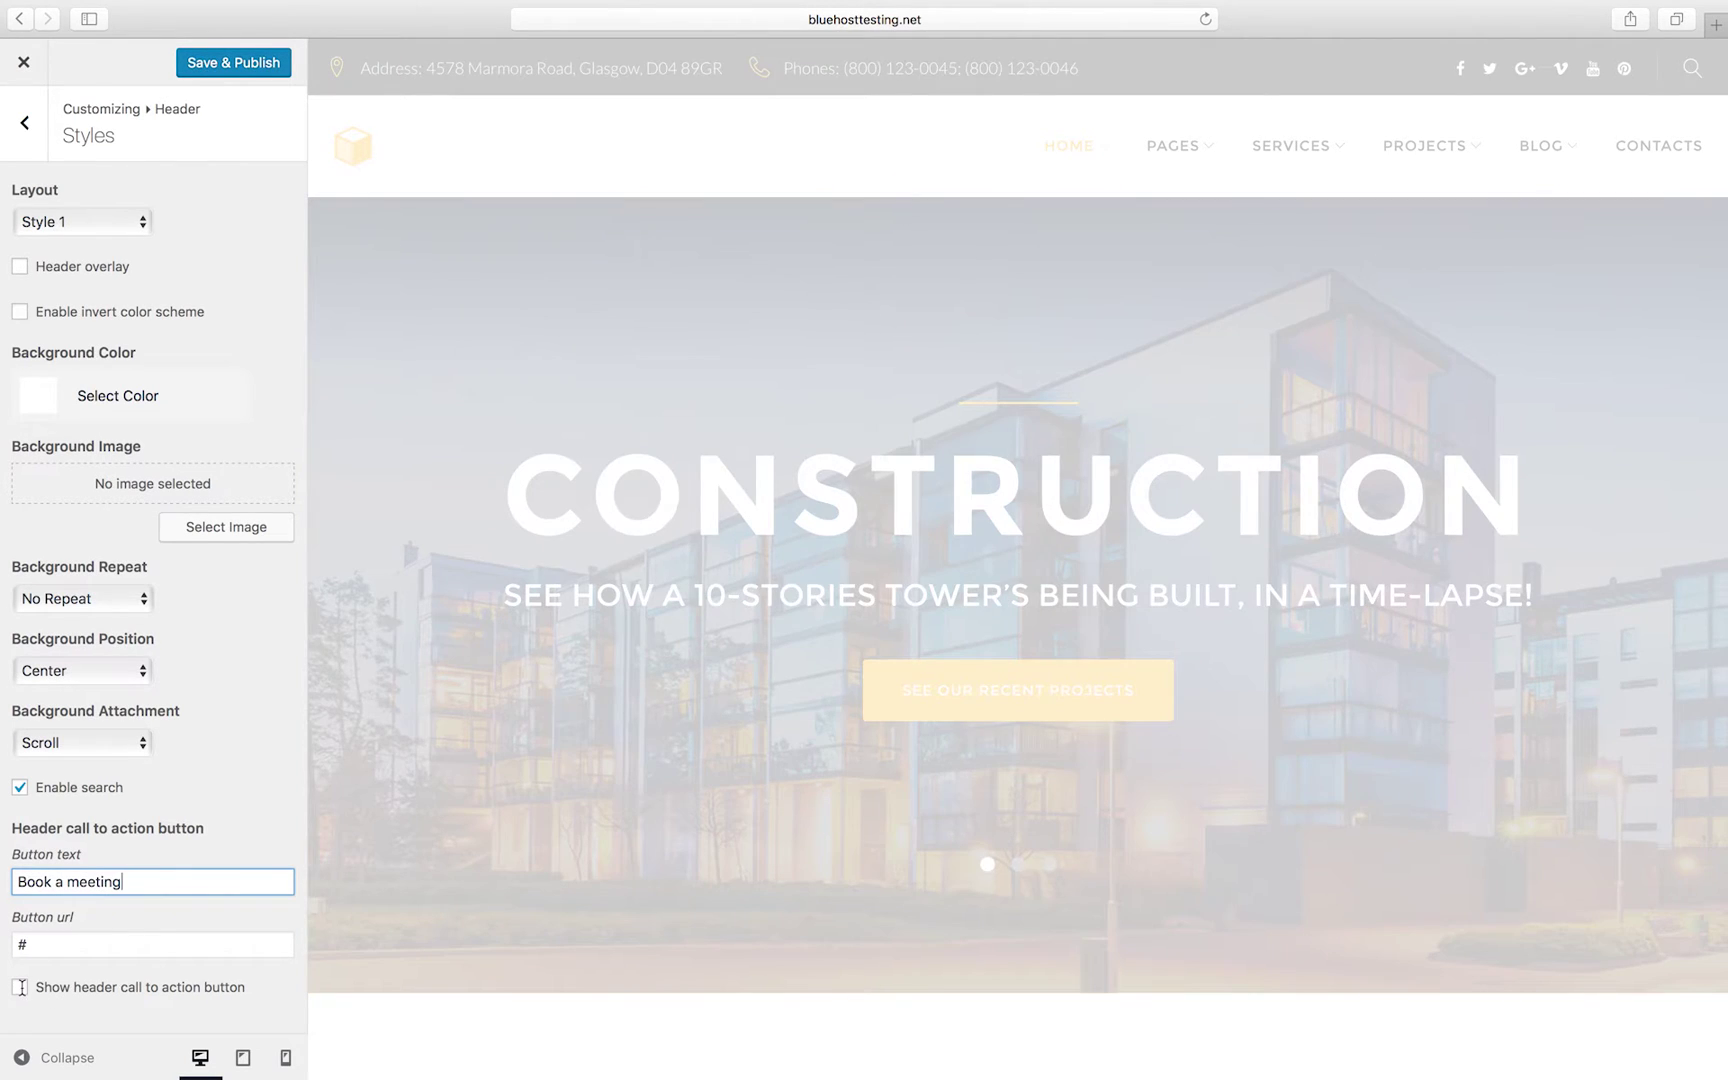
{"action": "left_click", "coordinate": [20, 986]}
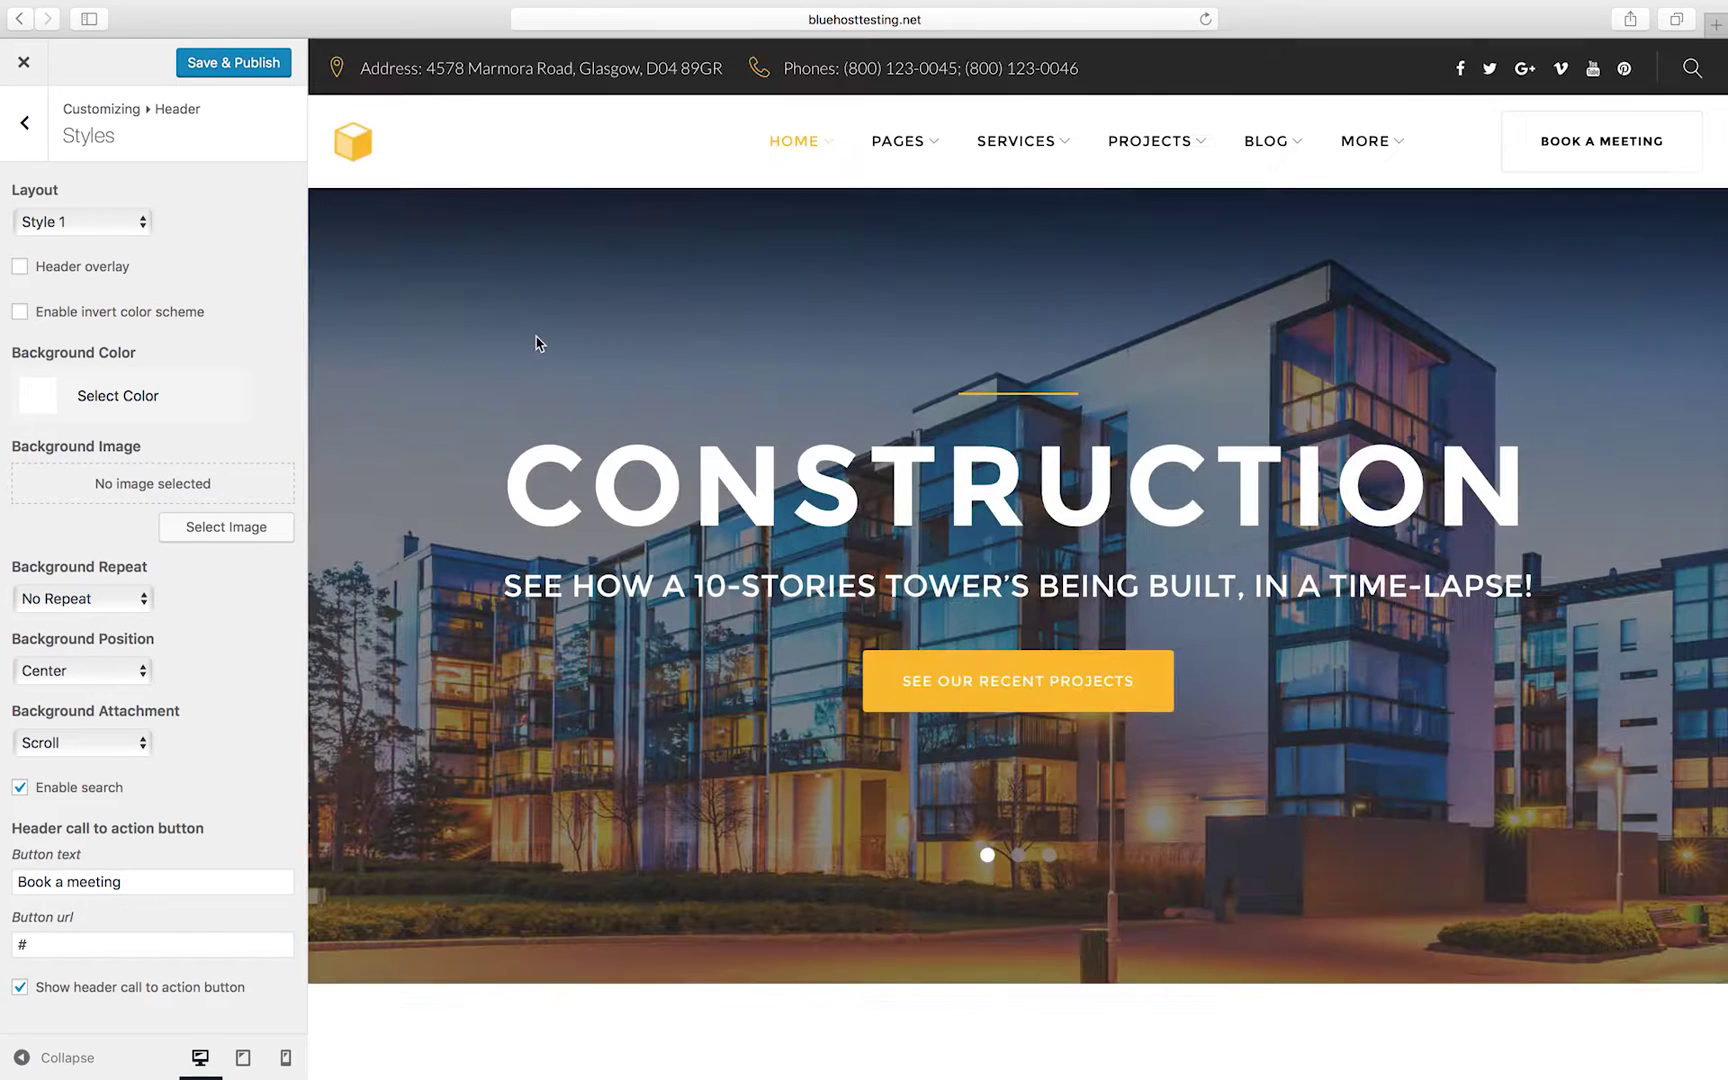
- Change the Site Title from Construction to PlumberPro
{"action": "left_click", "coordinate": [39, 151]}
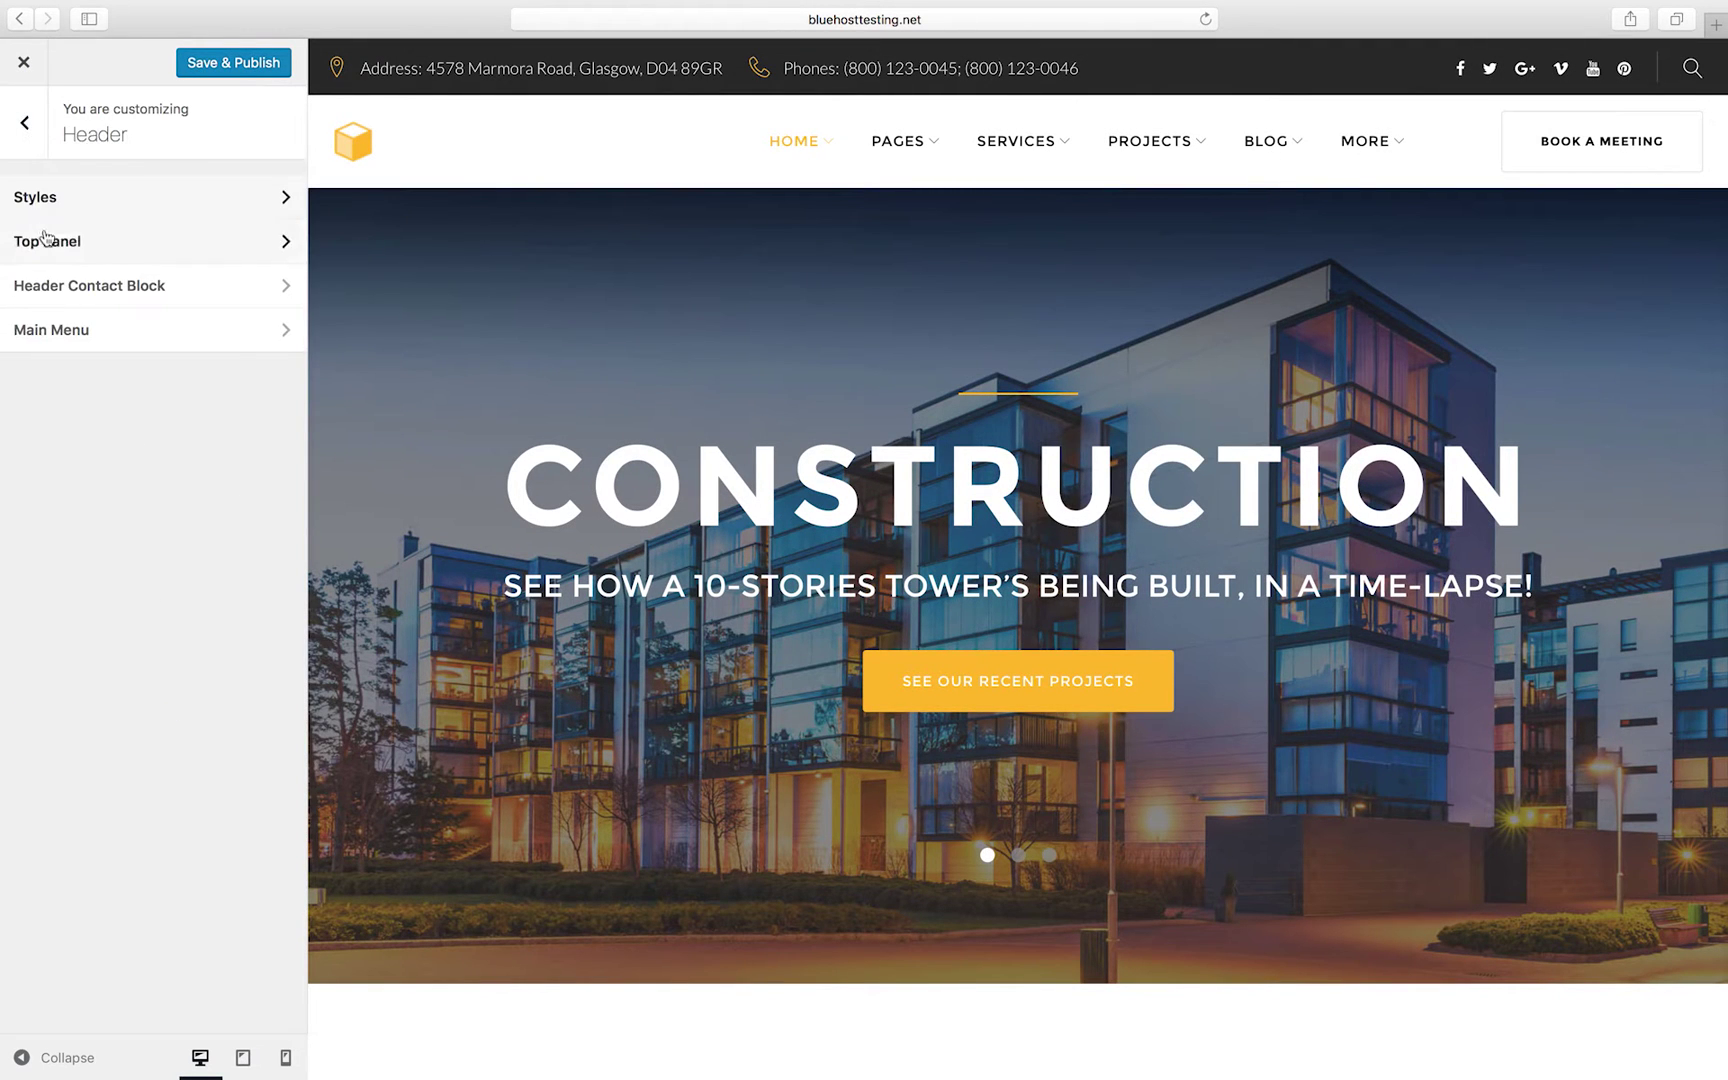
{"action": "left_click", "coordinate": [32, 152]}
{"action": "left_click", "coordinate": [40, 287]}
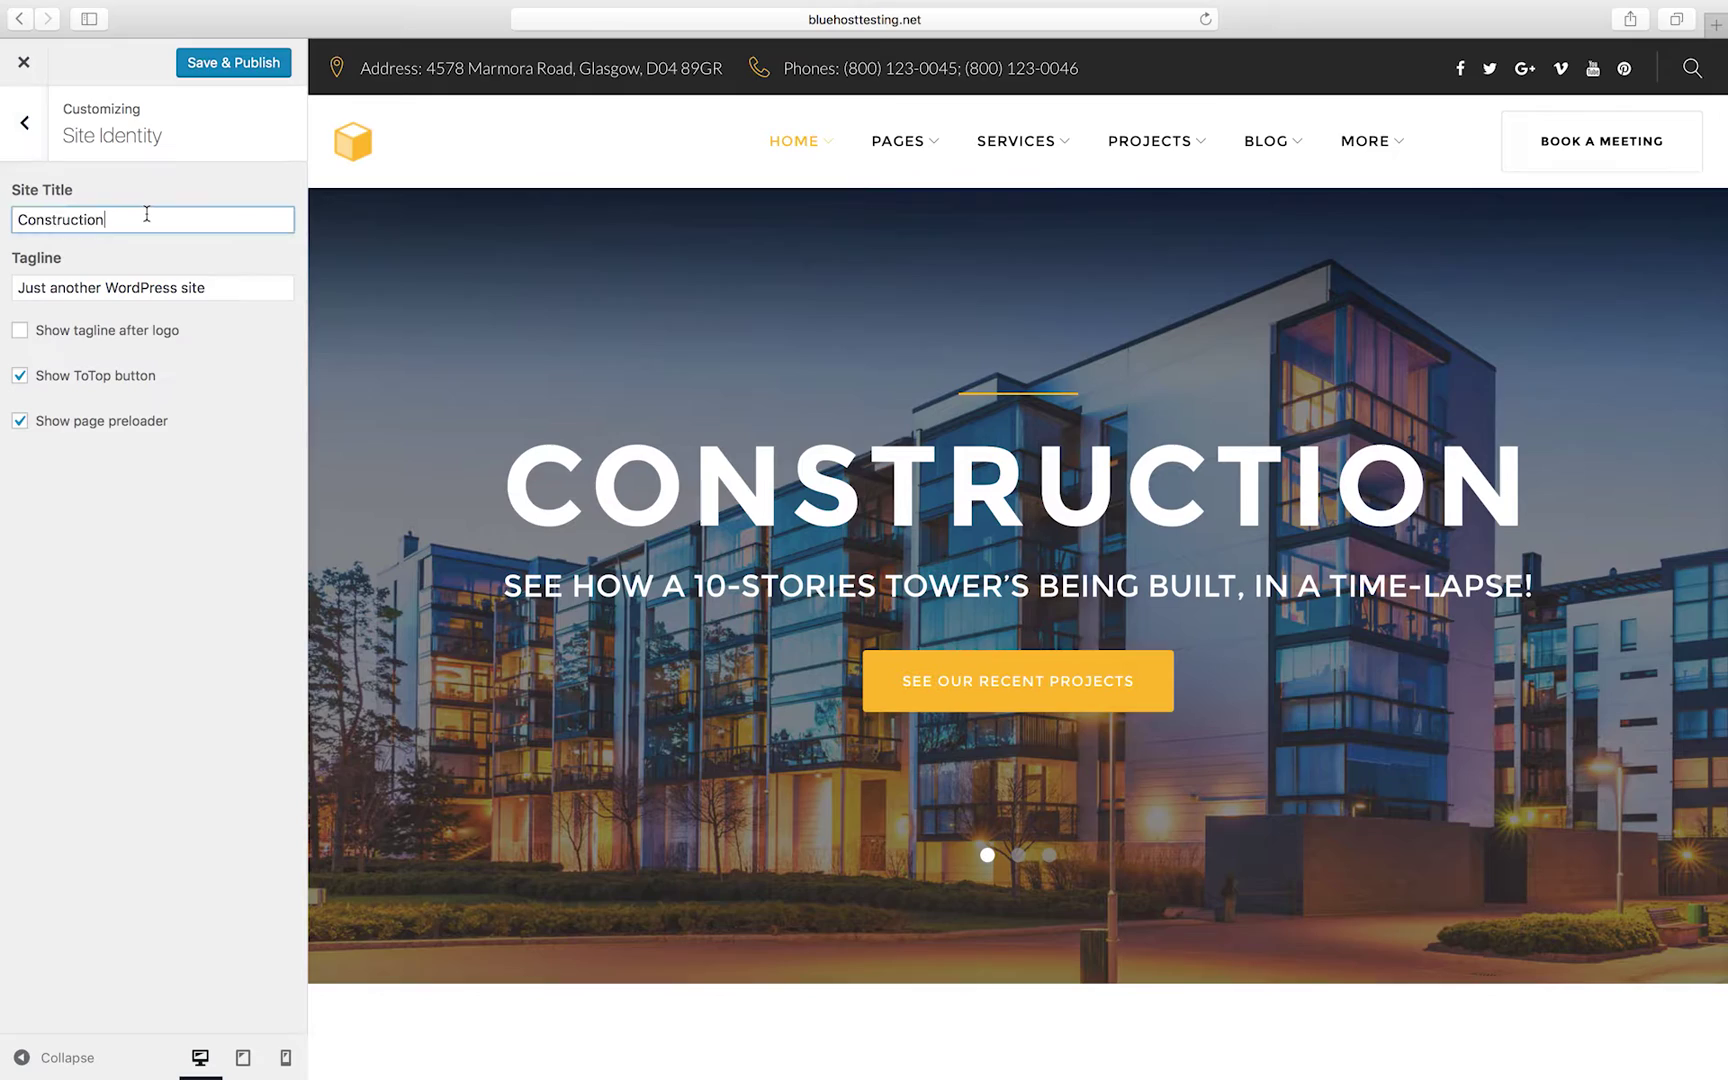
{"action": "double_click", "coordinate": [147, 219]}
{"action": "type", "text": "Plumber"}
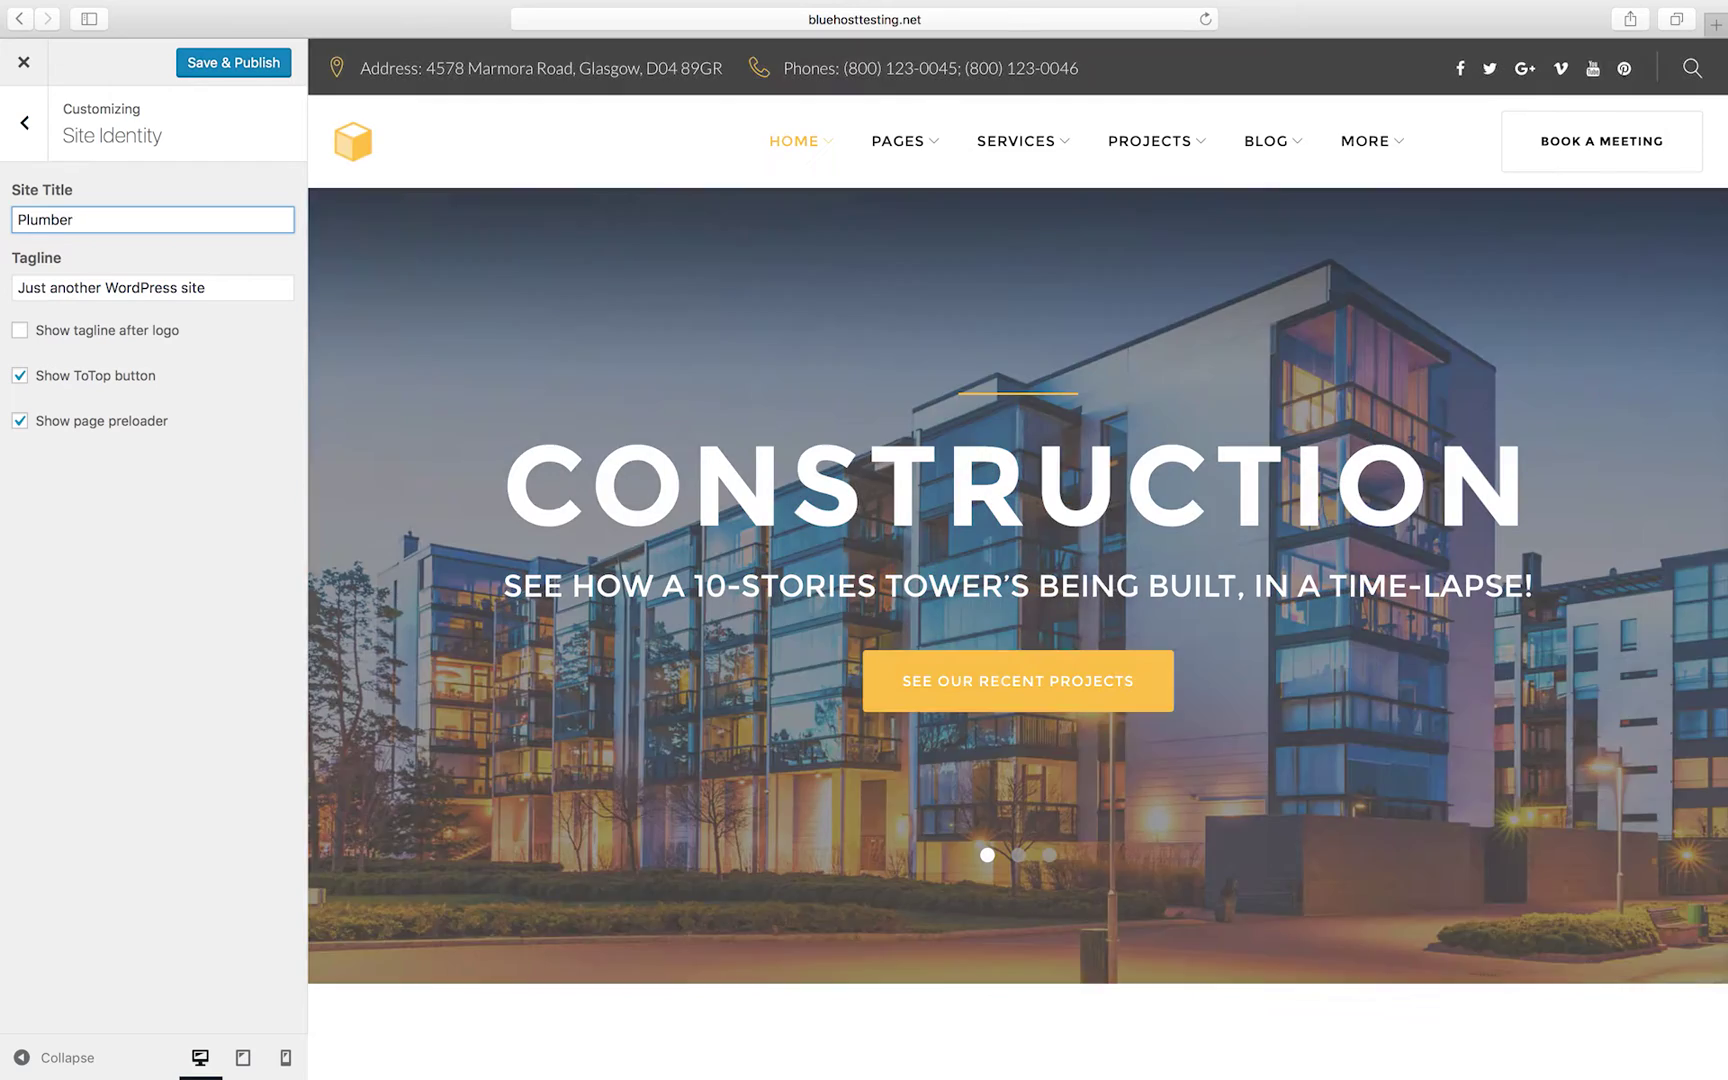
{"action": "type", "text": "Pro"}
- Upload logo.png and set it as the site logo under Logo & Favicon
{"action": "left_click", "coordinate": [33, 144]}
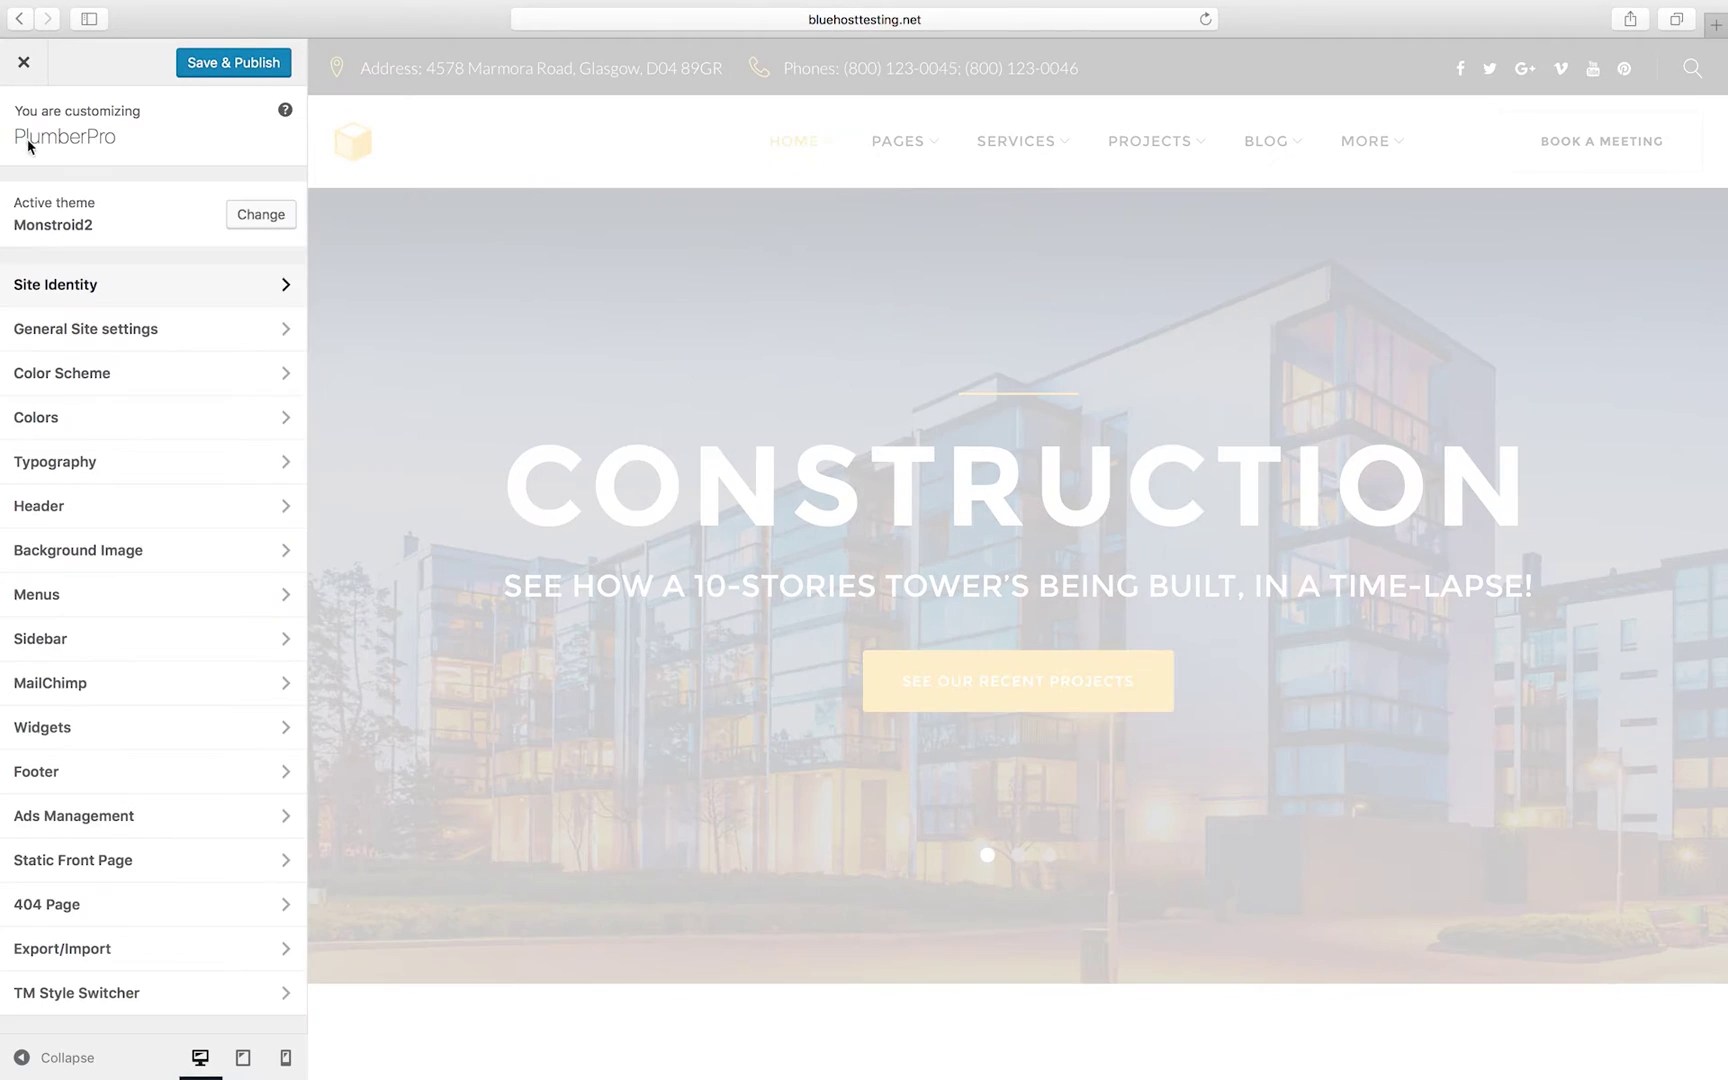
{"action": "left_click", "coordinate": [85, 331]}
{"action": "left_click", "coordinate": [140, 215]}
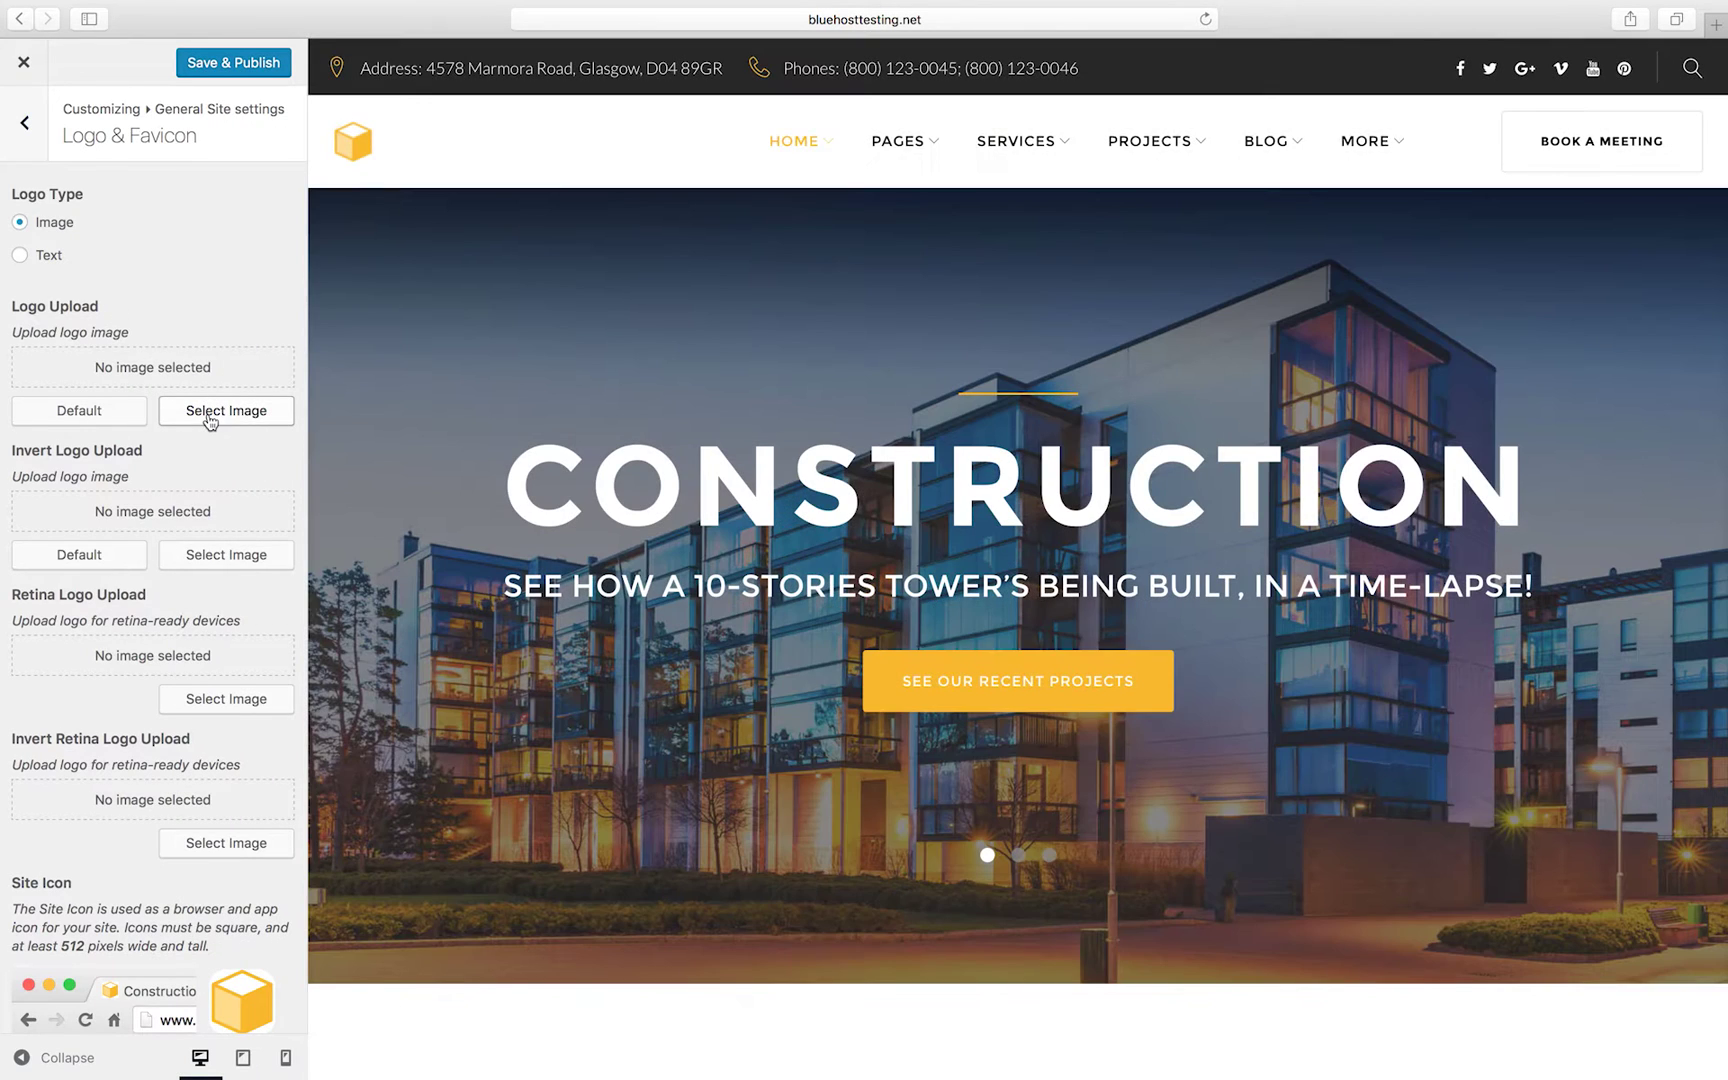
{"action": "left_click", "coordinate": [210, 423]}
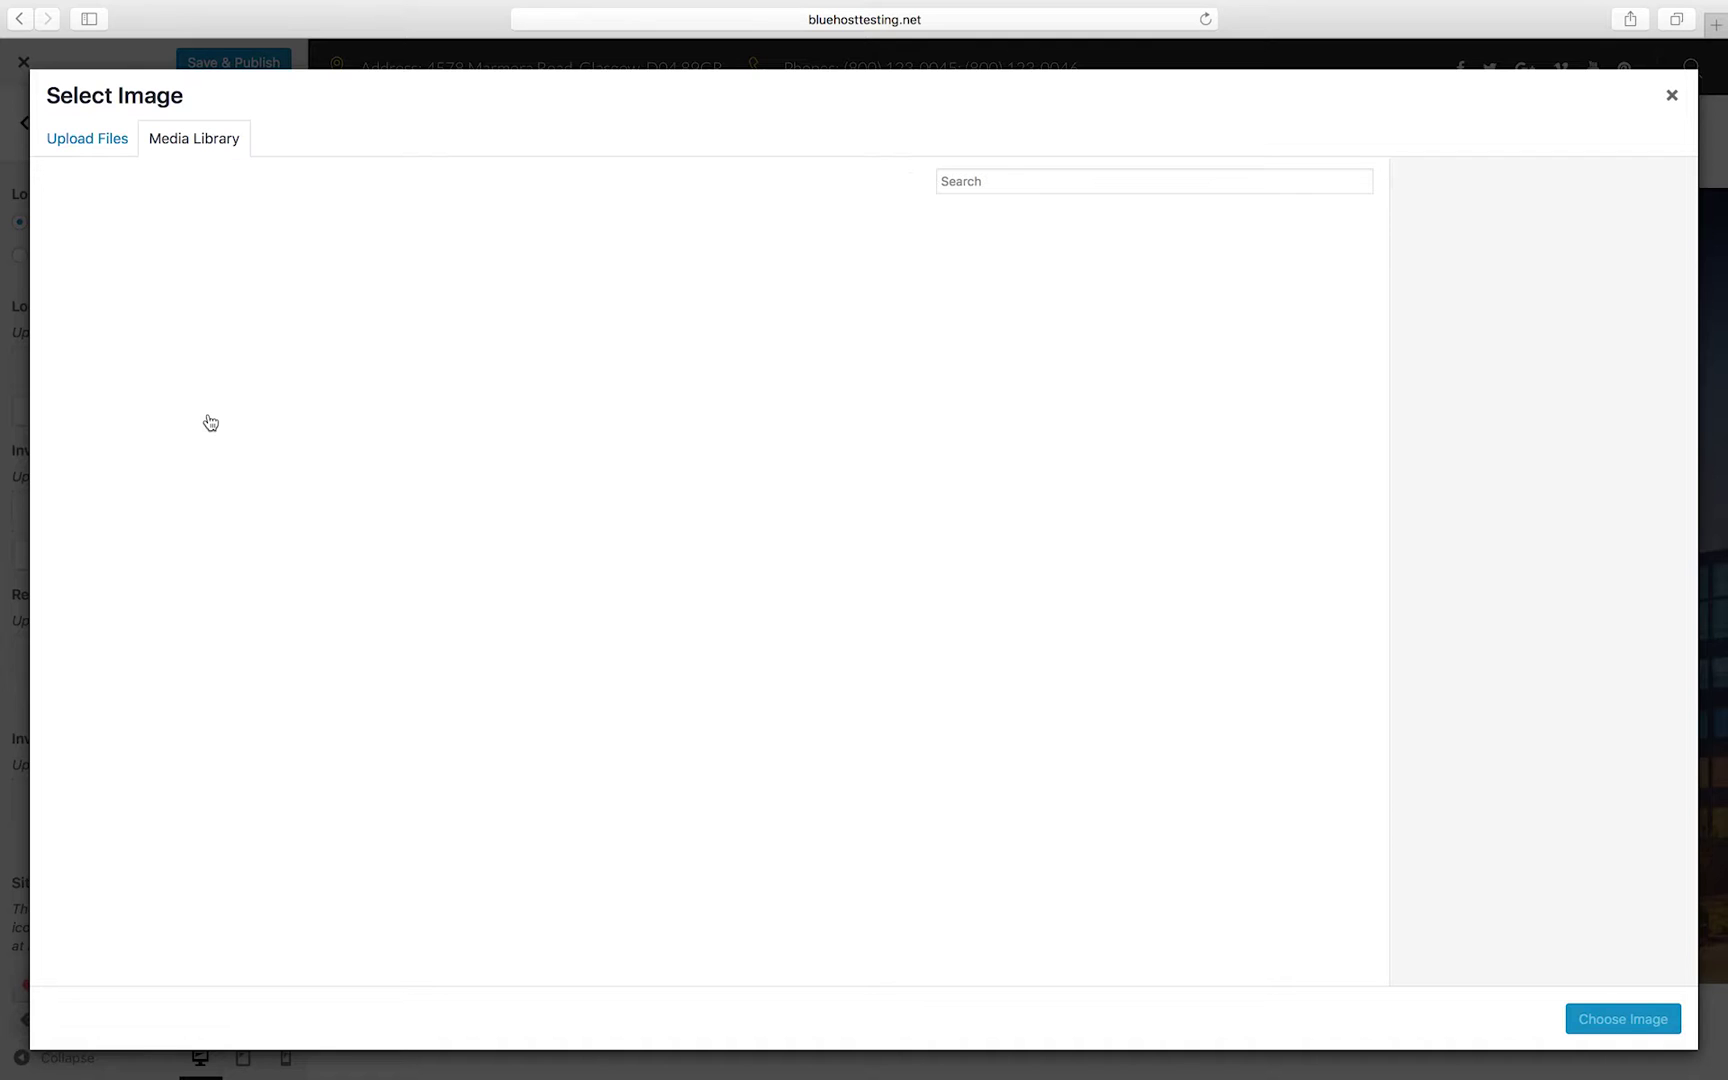
{"action": "left_click", "coordinate": [115, 153]}
{"action": "left_click", "coordinate": [843, 506]}
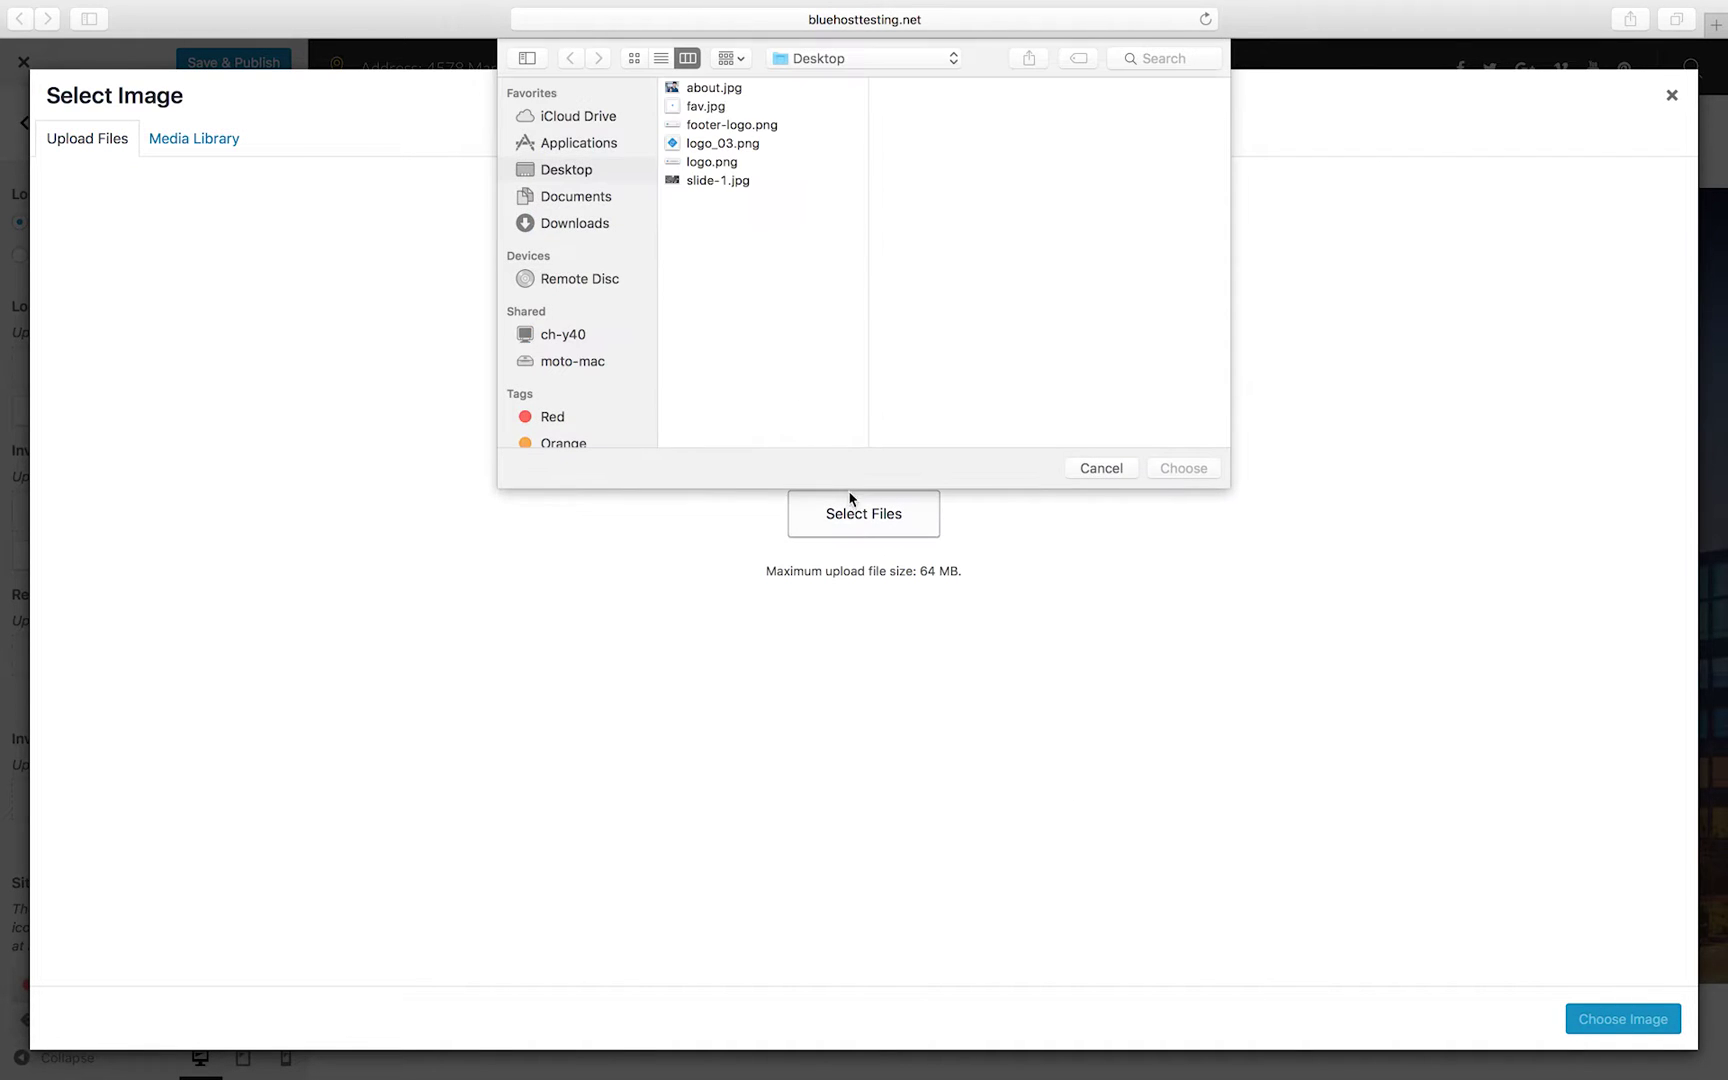
{"action": "left_click", "coordinate": [716, 163]}
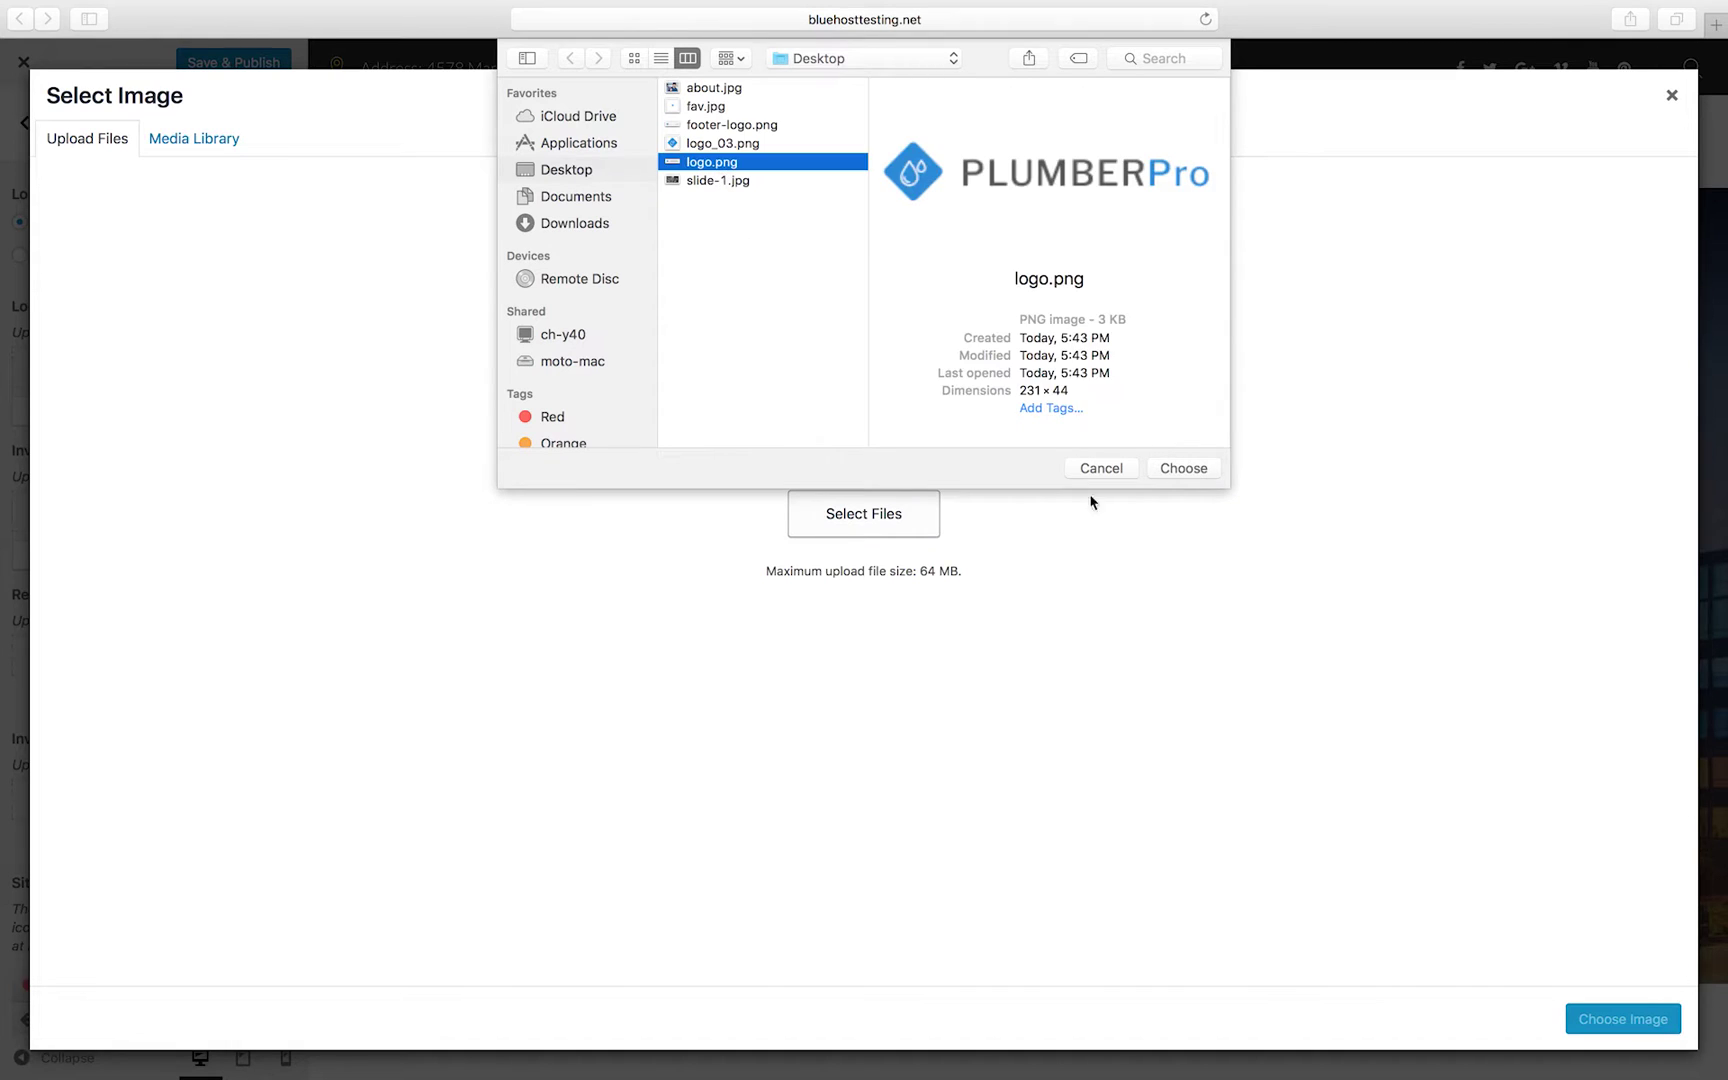
{"action": "left_click", "coordinate": [1178, 473]}
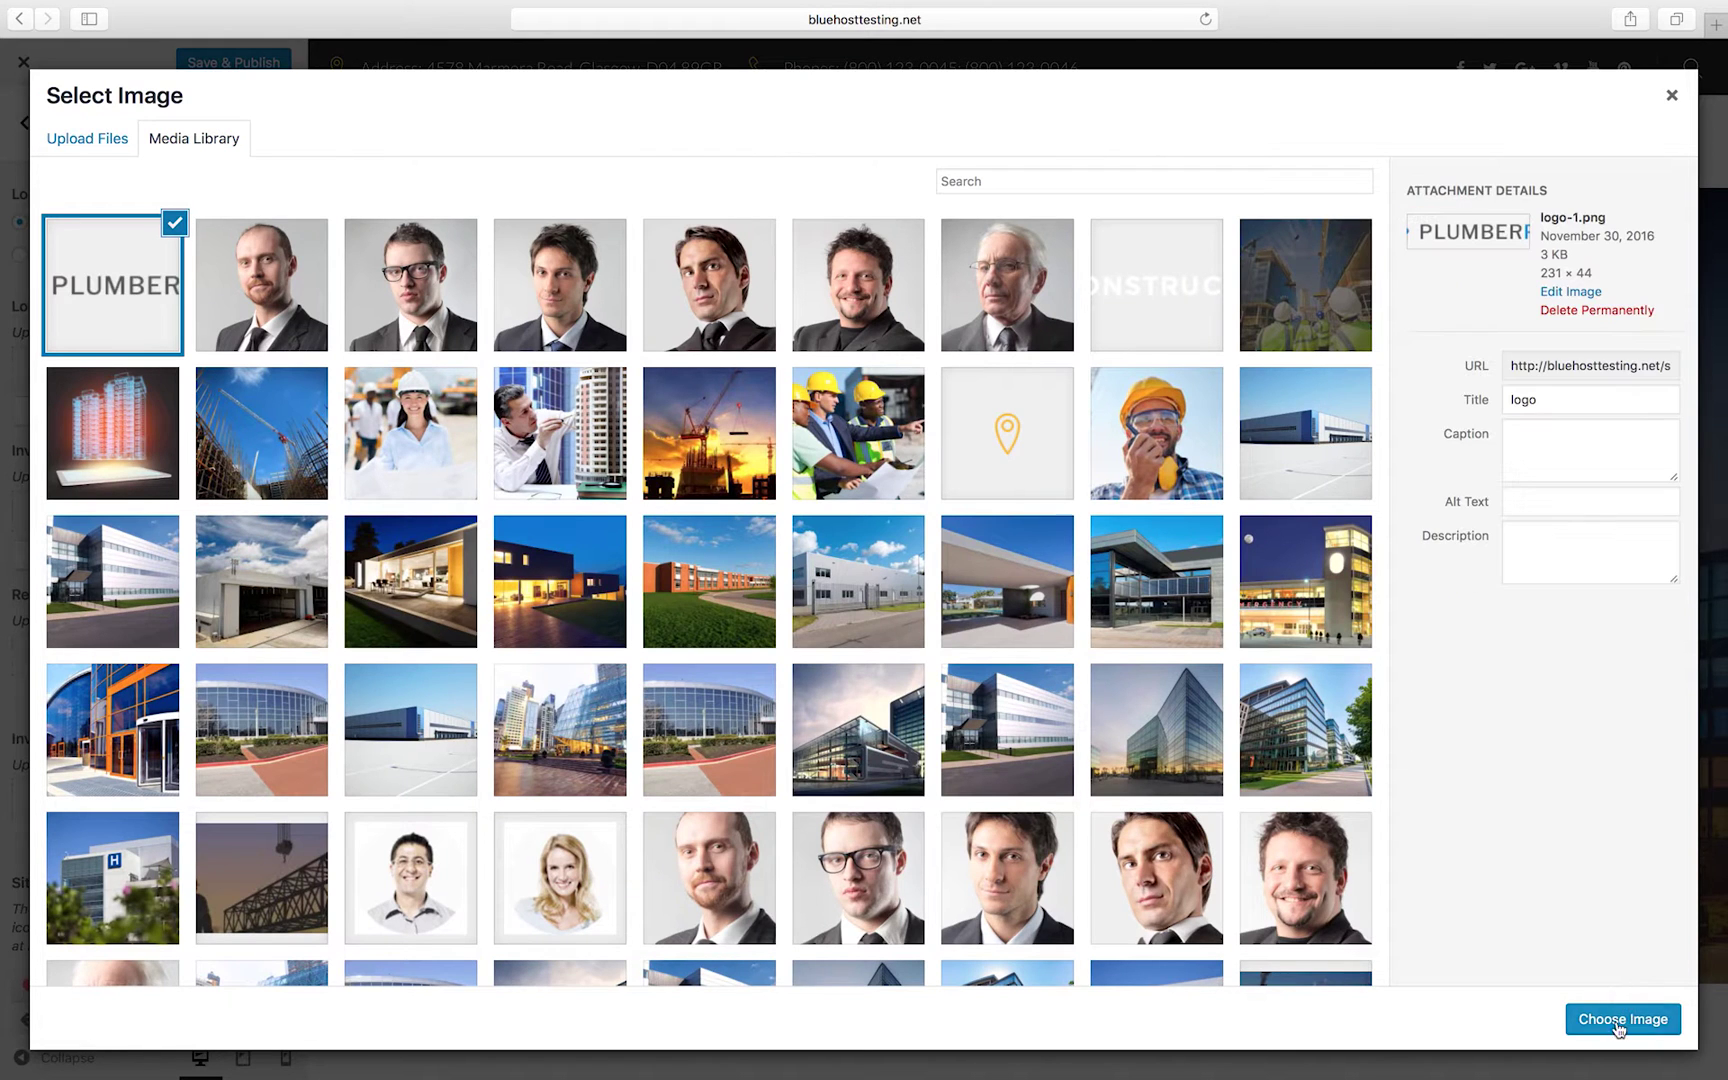
{"action": "left_click", "coordinate": [1620, 1027]}
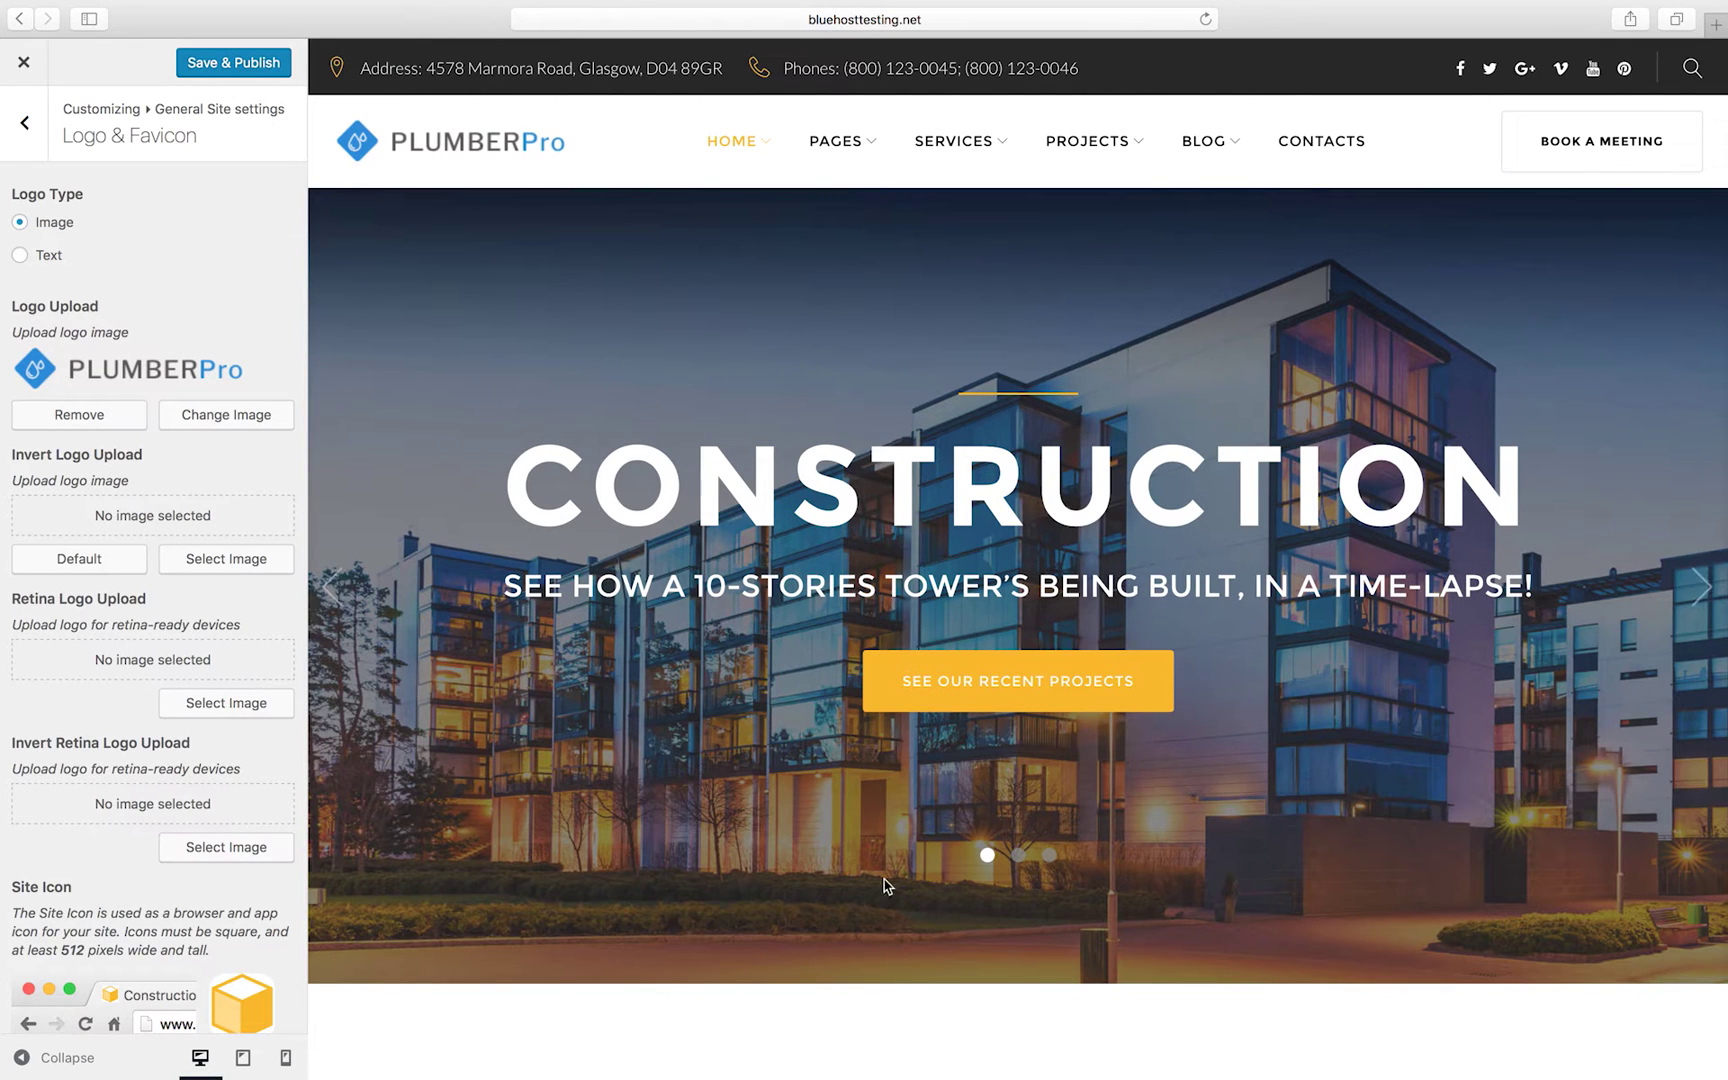
{"action": "scroll", "coordinate": [234, 1024], "scroll_direction": "down", "scroll_amount": 2}
- Upload logo_03.png as the site icon without cropping, then return to General Site settings
{"action": "left_click", "coordinate": [220, 997]}
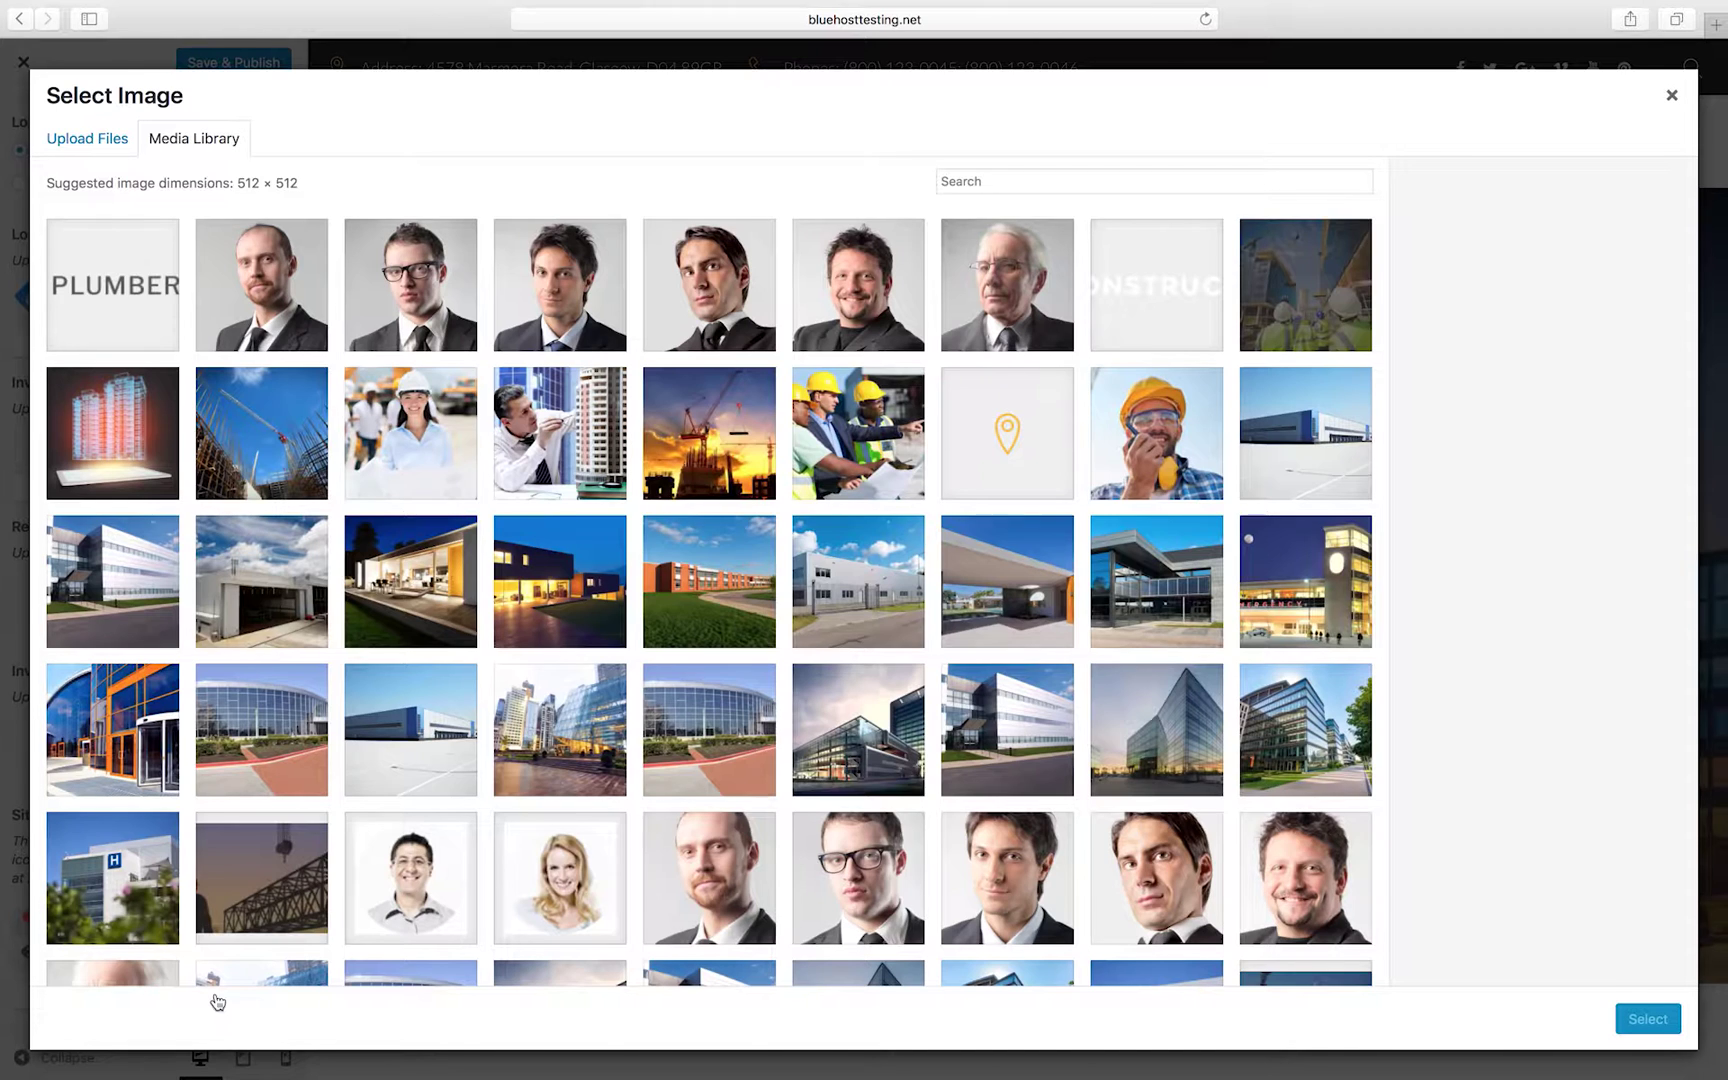
{"action": "left_click", "coordinate": [78, 140]}
{"action": "left_click", "coordinate": [855, 520]}
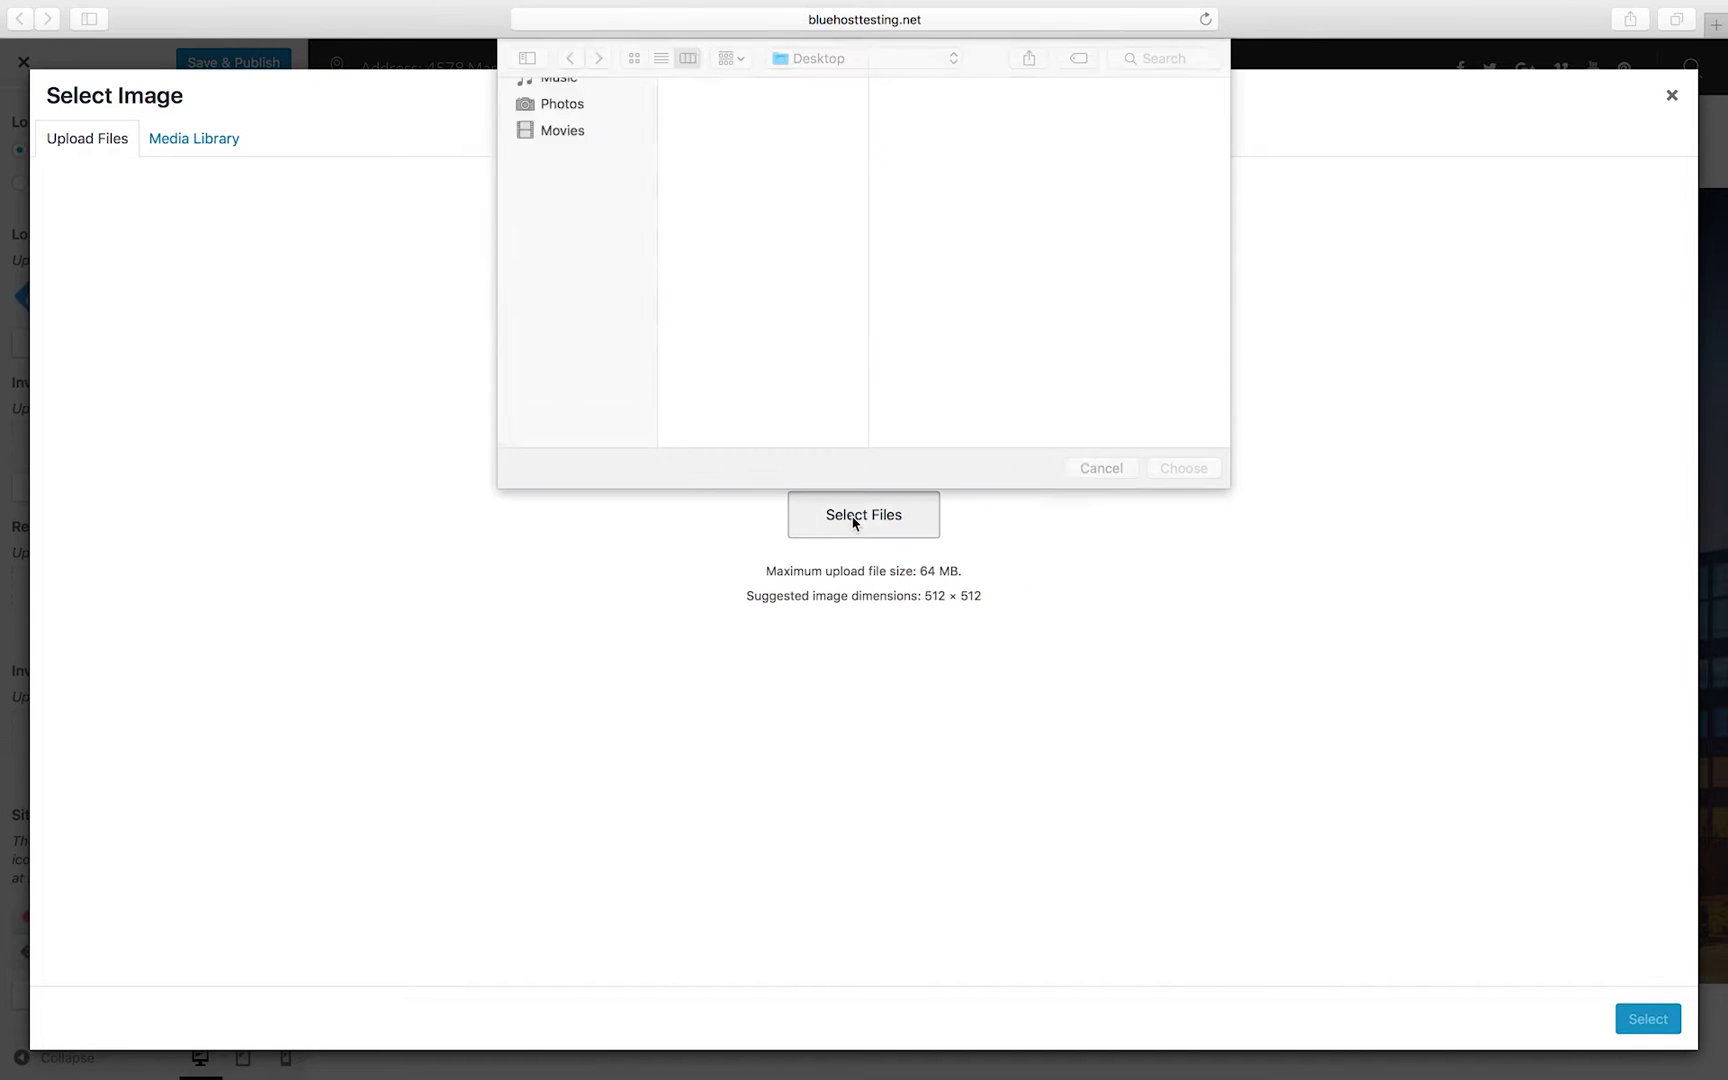
{"action": "left_click", "coordinate": [722, 143]}
{"action": "left_click", "coordinate": [1179, 468]}
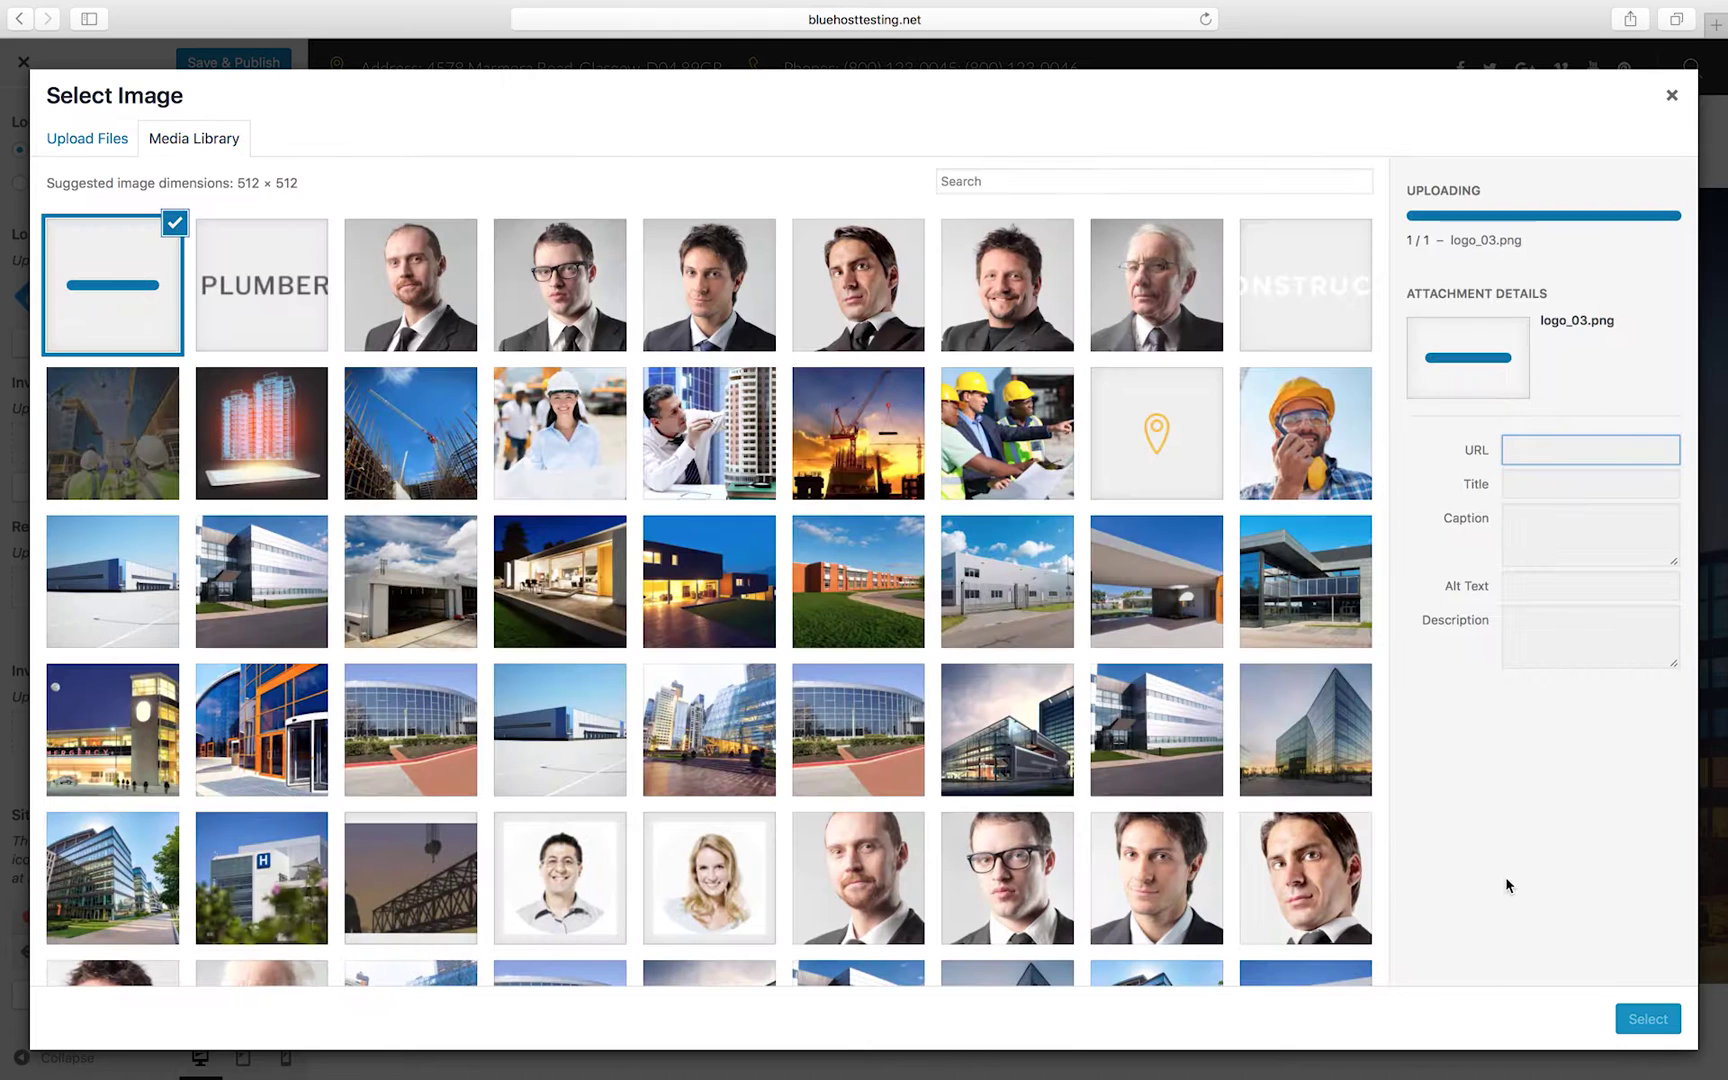
{"action": "left_click", "coordinate": [1649, 1021]}
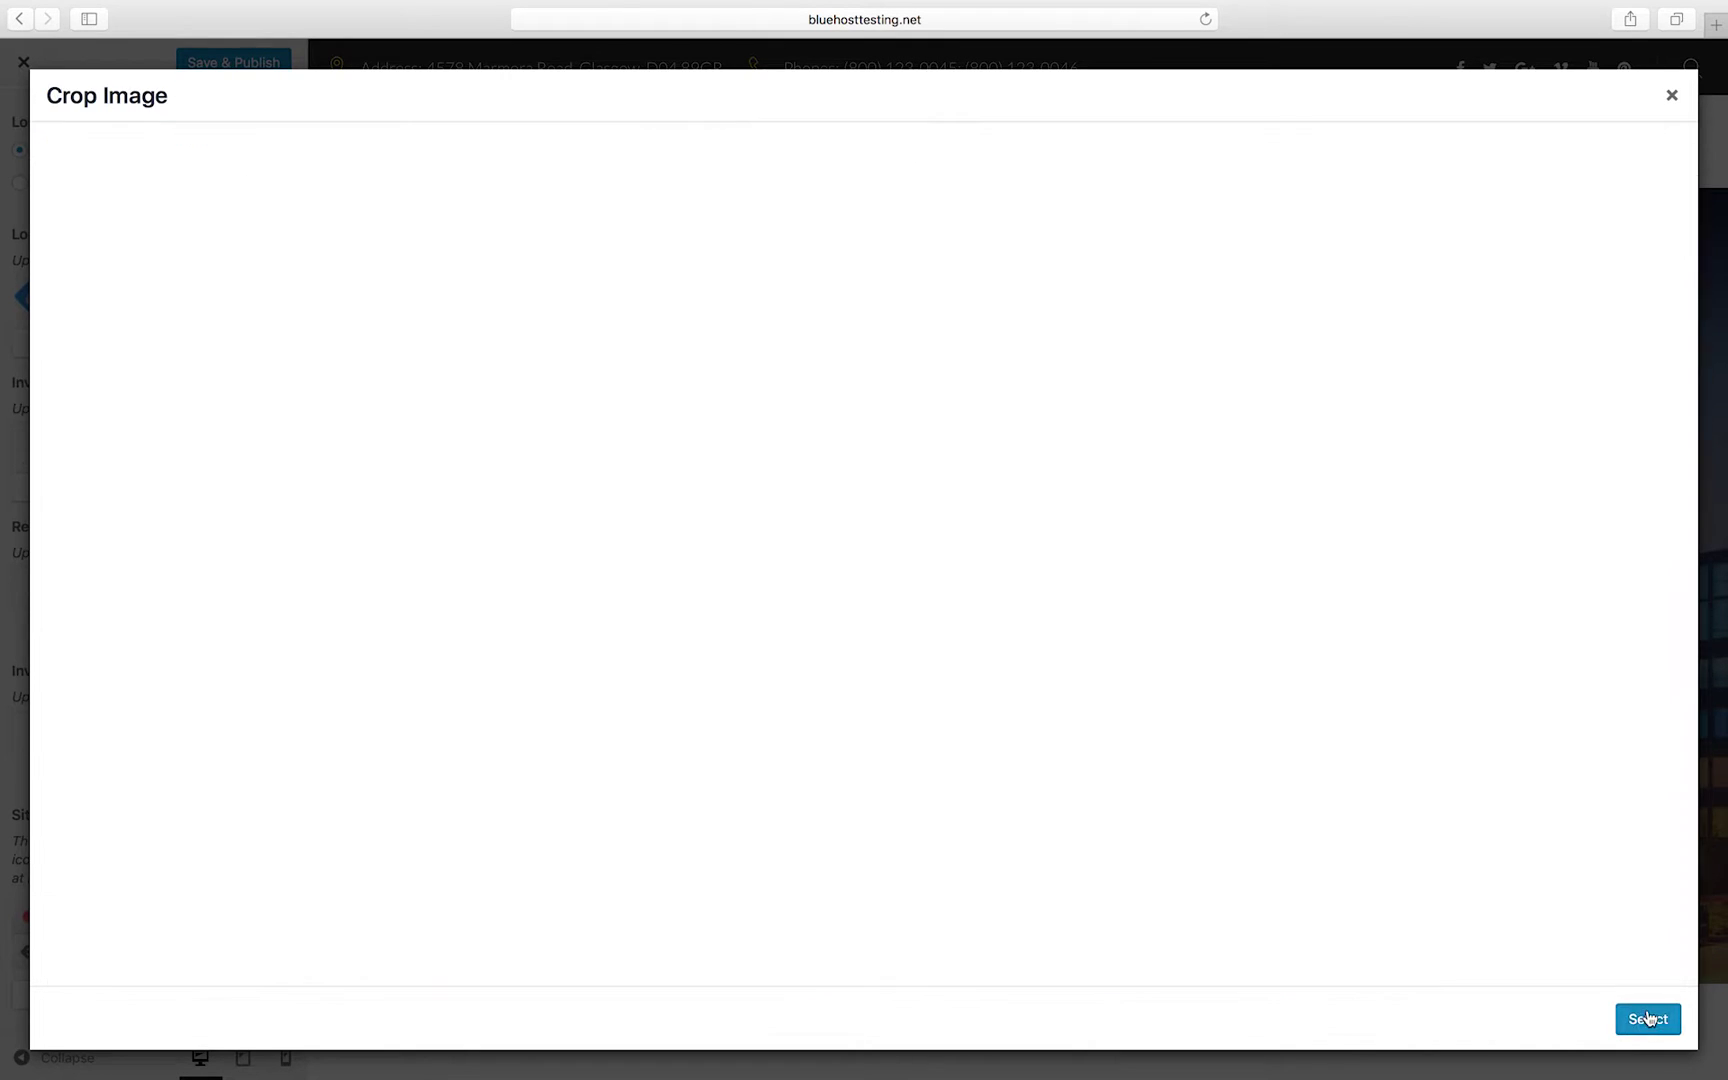
{"action": "left_click", "coordinate": [1650, 1019]}
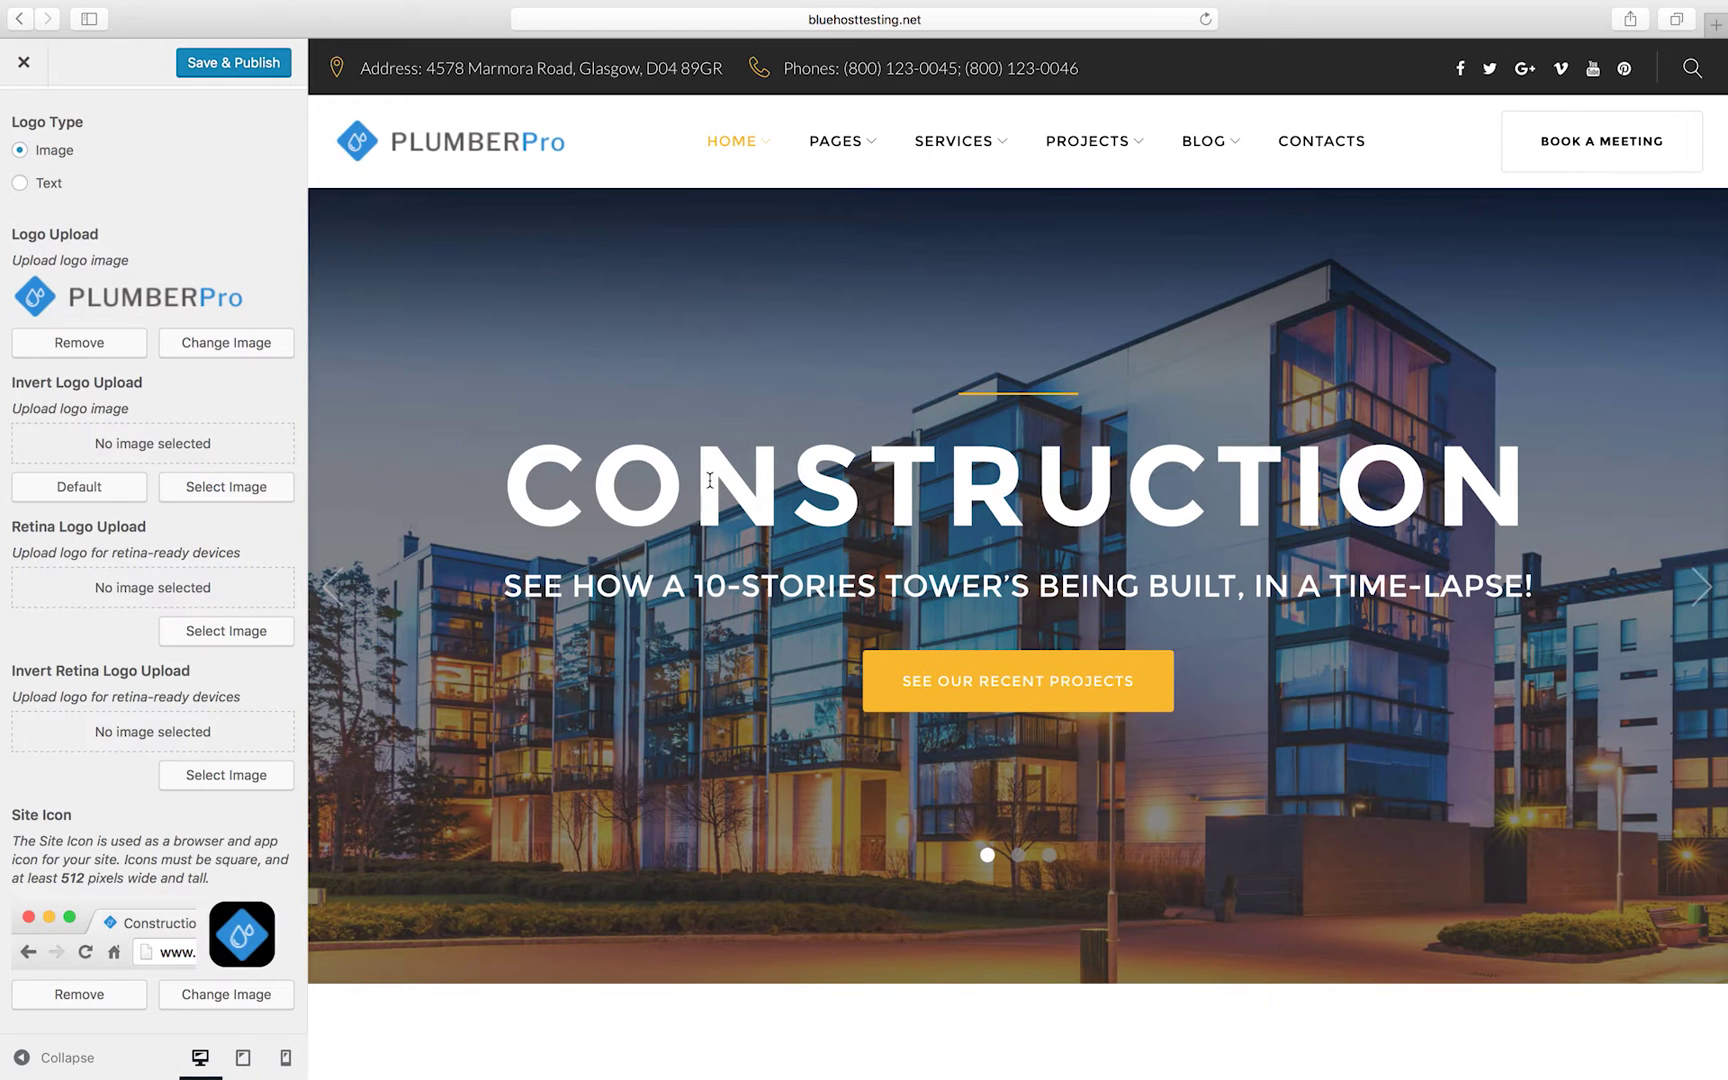
{"action": "scroll", "coordinate": [124, 136], "scroll_direction": "up", "scroll_amount": 2}
{"action": "left_click", "coordinate": [24, 135]}
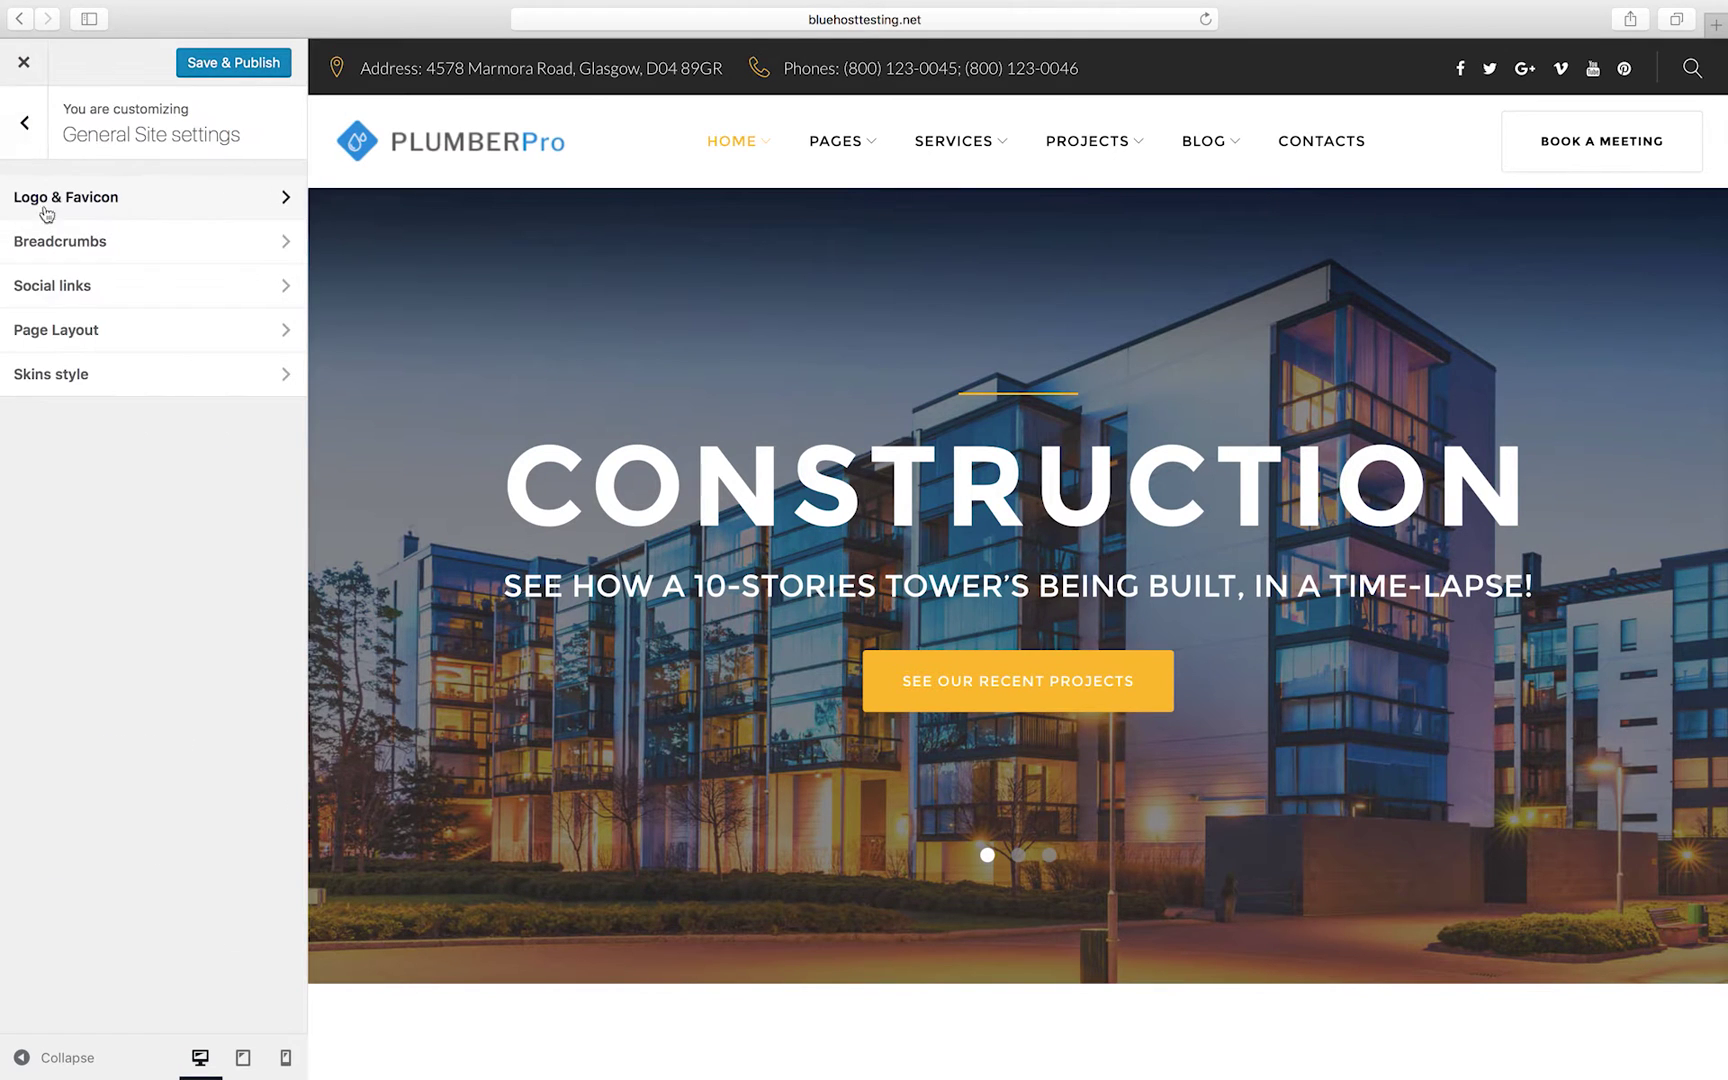
- Set the regular scheme's accent and link colours to blue
{"action": "left_click", "coordinate": [25, 144]}
{"action": "left_click", "coordinate": [92, 376]}
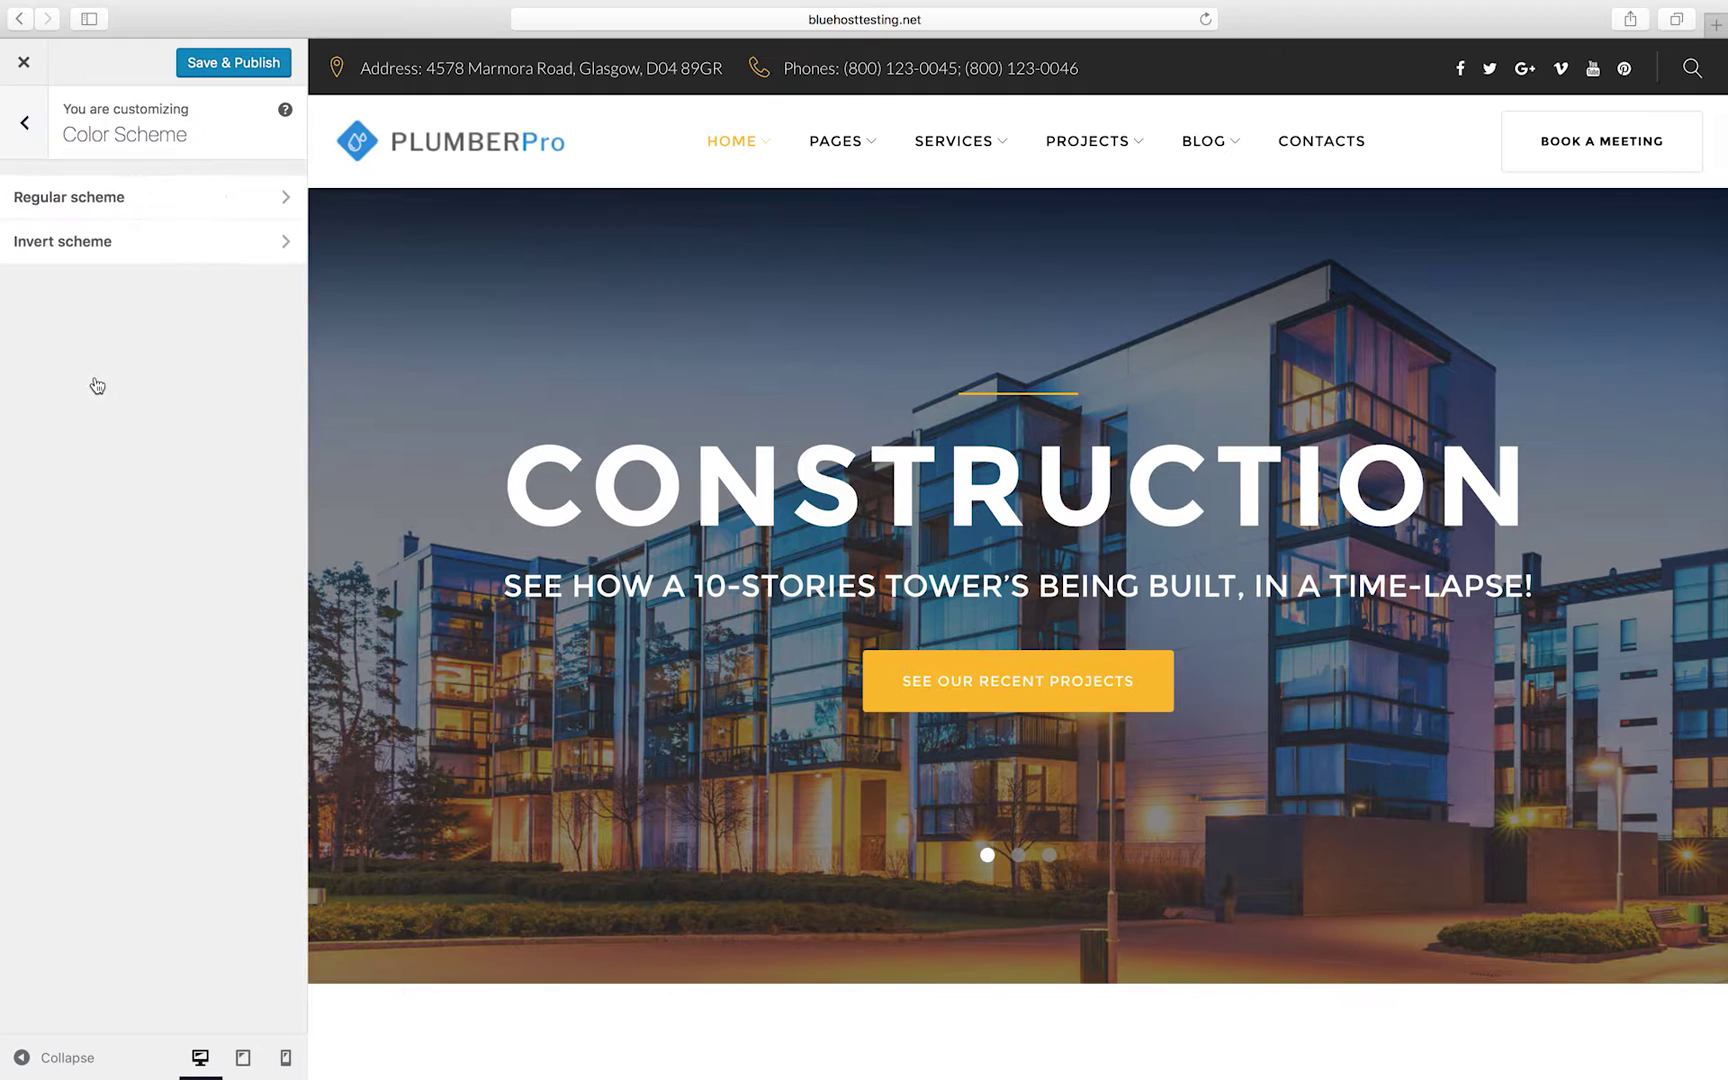
{"action": "left_click", "coordinate": [108, 203]}
{"action": "left_click", "coordinate": [40, 237]}
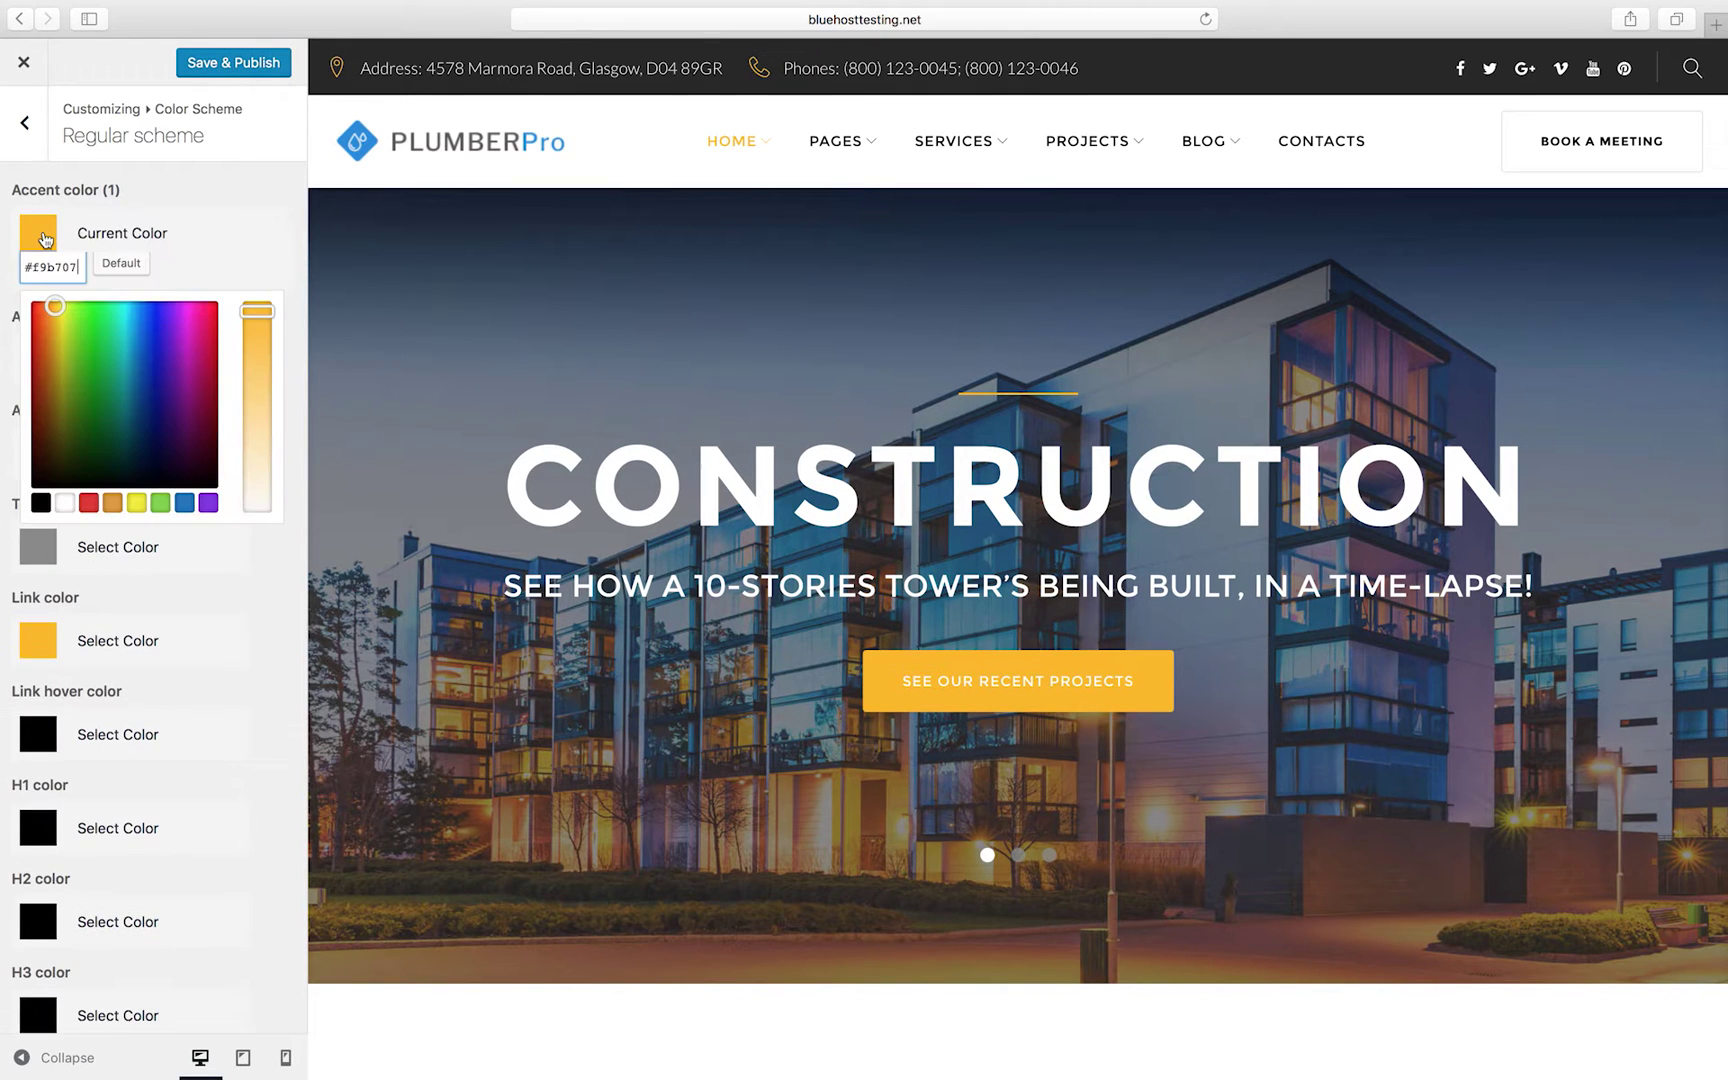
{"action": "double_click", "coordinate": [51, 266]}
{"action": "type", "text": "#1e88e5"}
{"action": "left_click", "coordinate": [38, 608]}
{"action": "double_click", "coordinate": [65, 643]}
{"action": "type", "text": "#2388d9"}
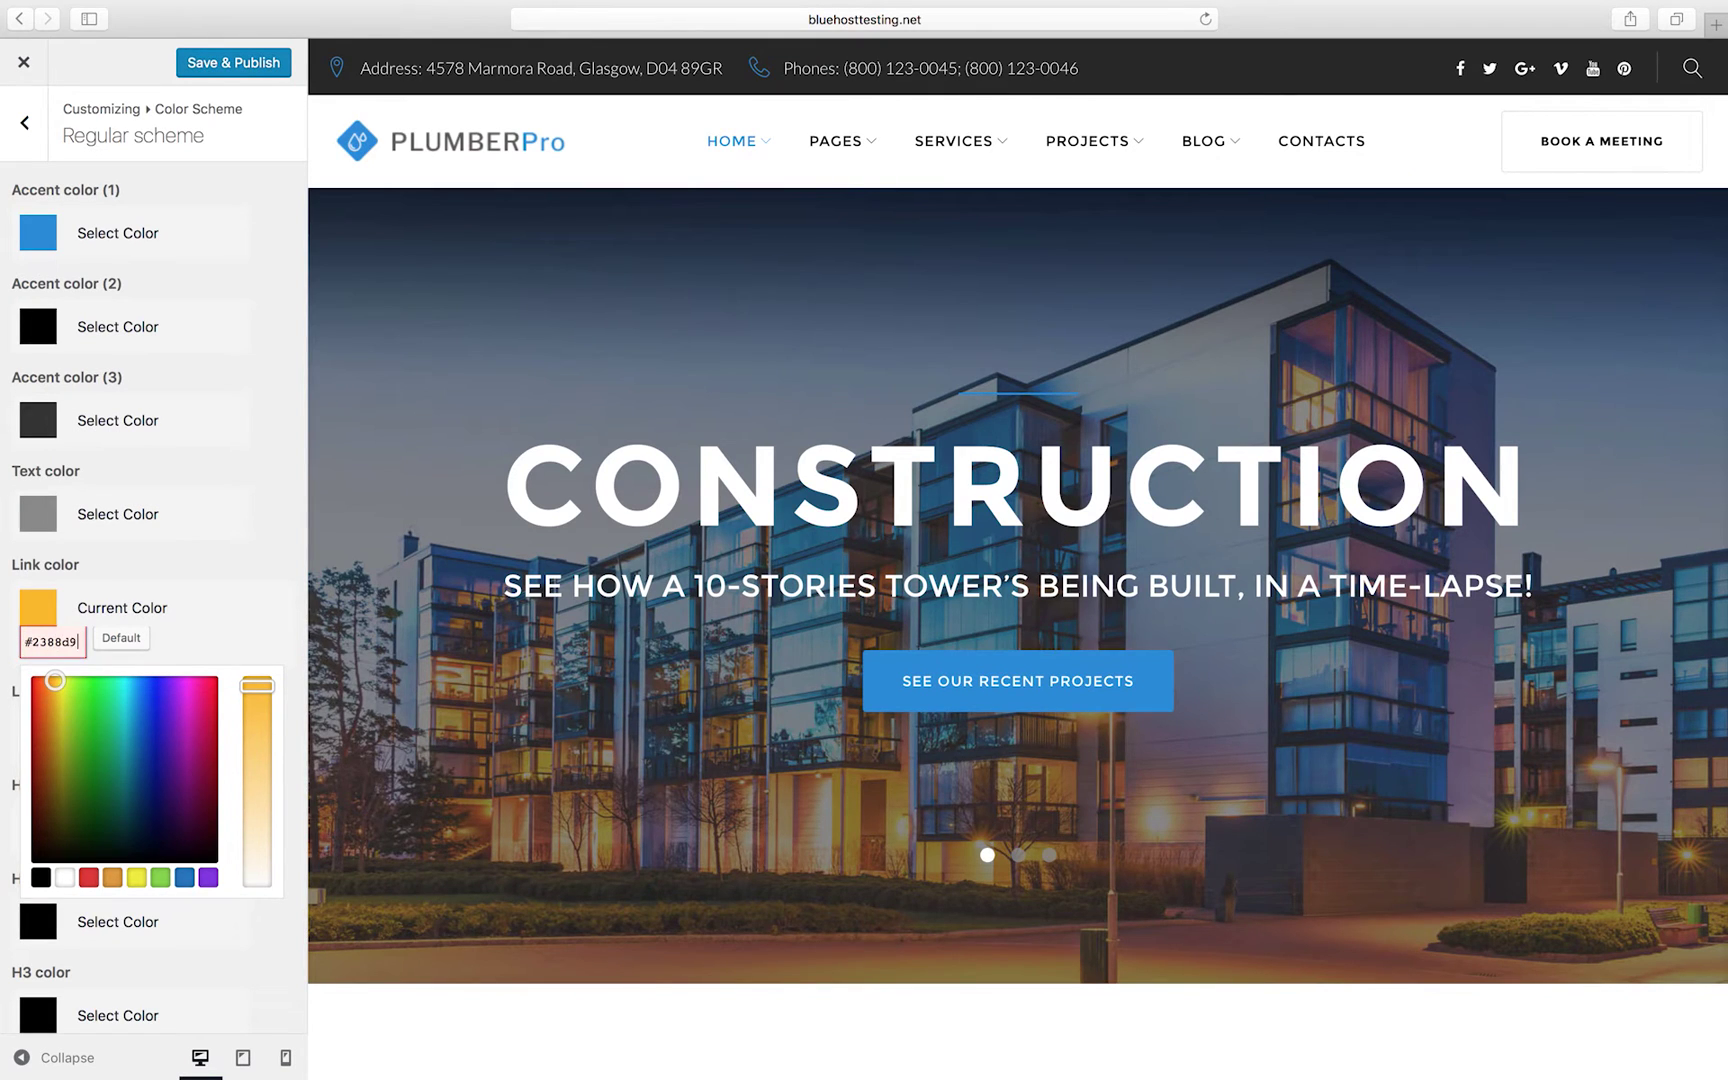
{"action": "left_click", "coordinate": [202, 576]}
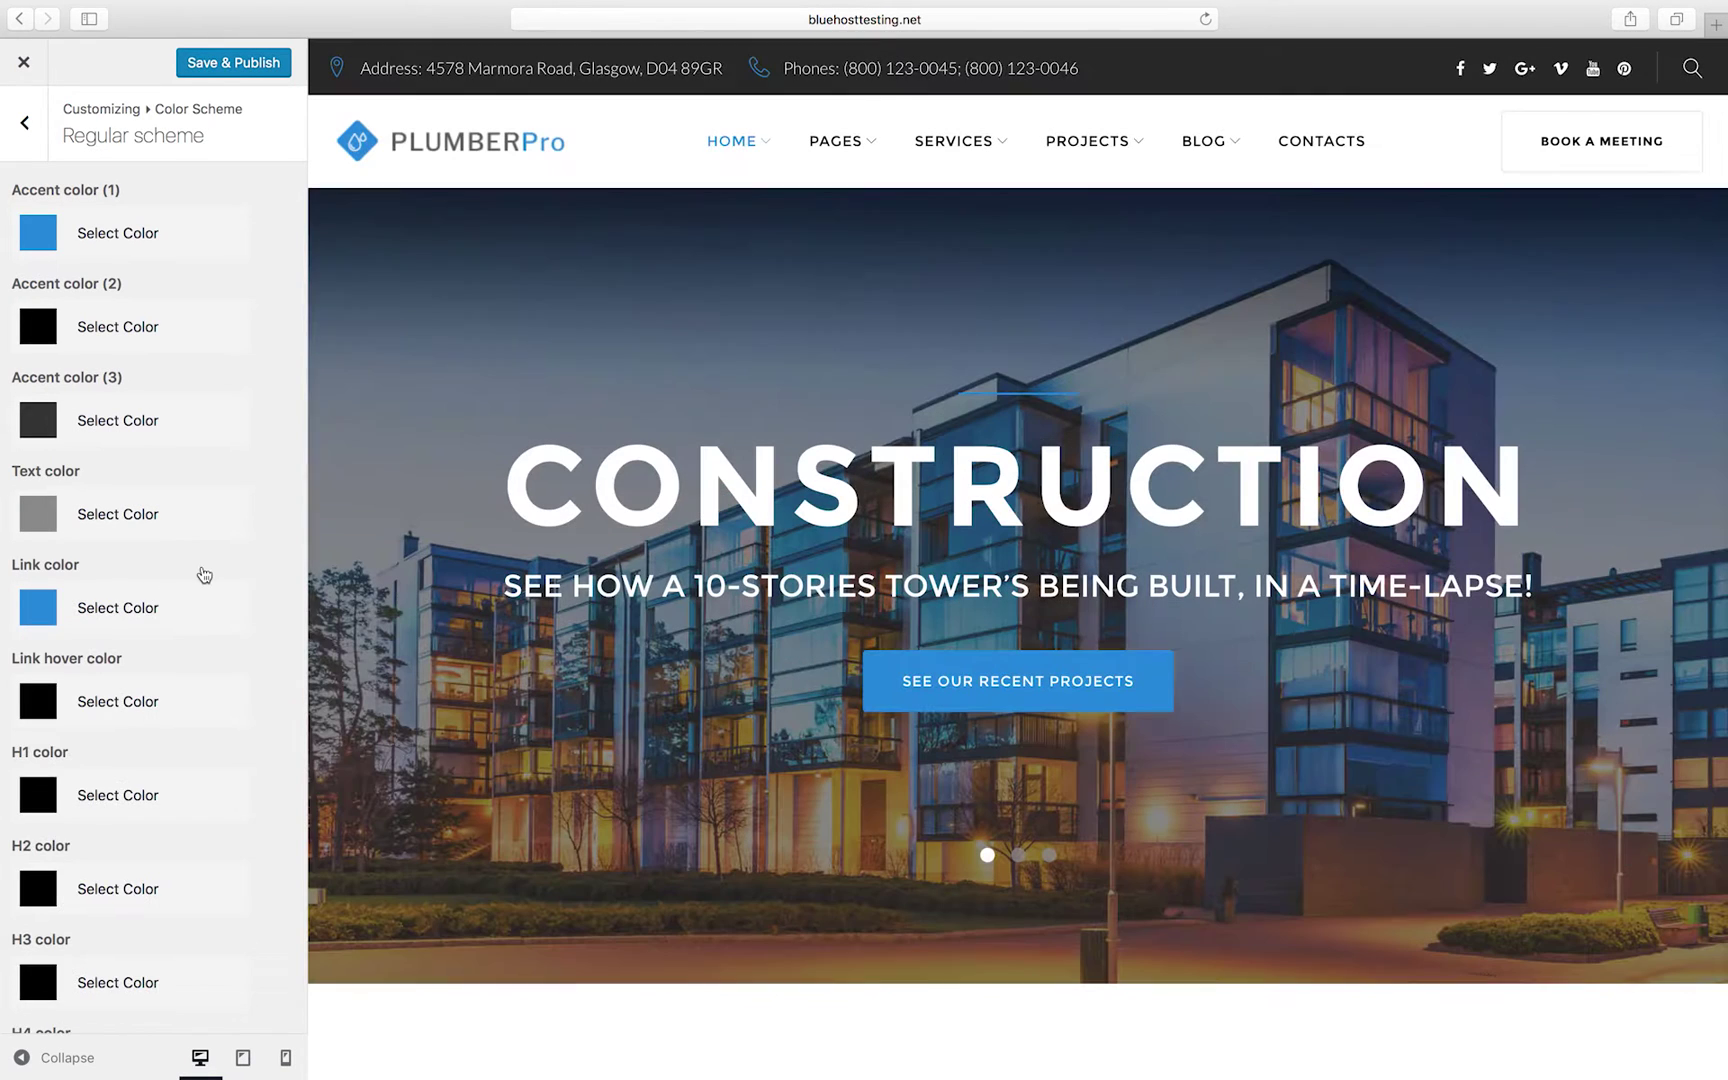
- Publish the colour changes and reopen the customizer from the live site
{"action": "left_click", "coordinate": [222, 80]}
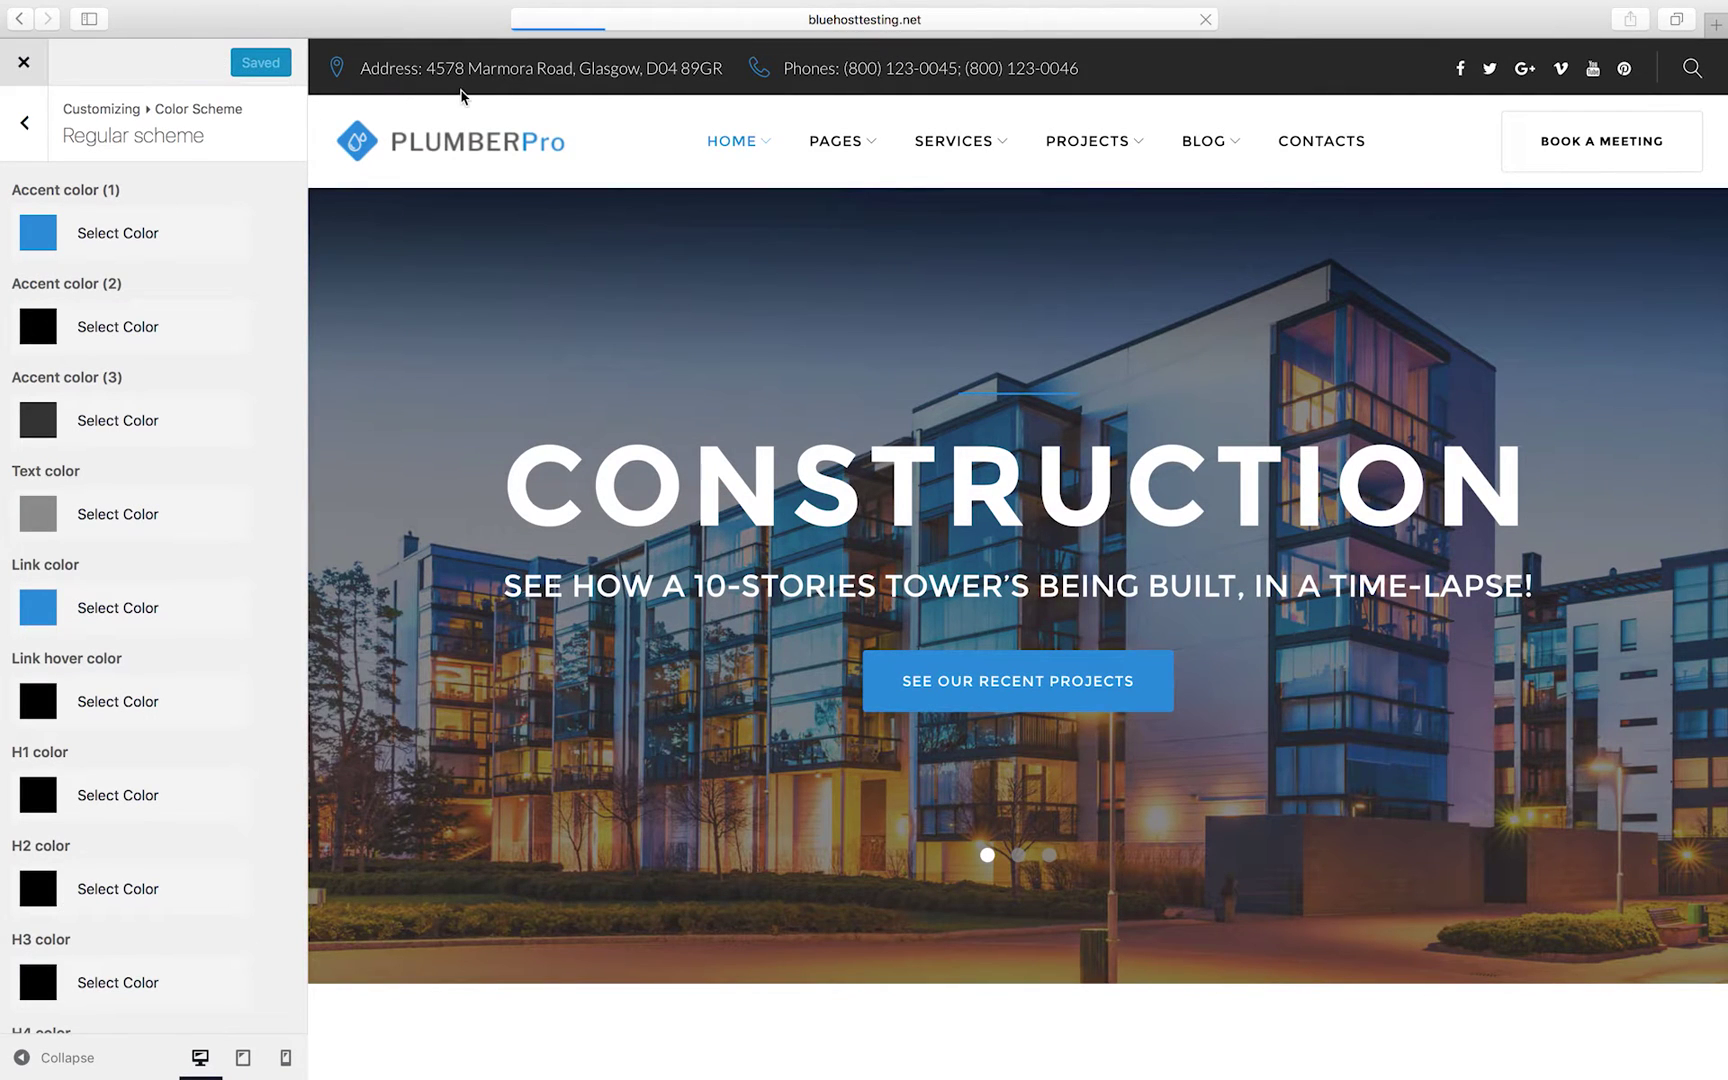
{"action": "left_click", "coordinate": [24, 62]}
{"action": "scroll", "coordinate": [617, 600], "scroll_direction": "down", "scroll_amount": 5}
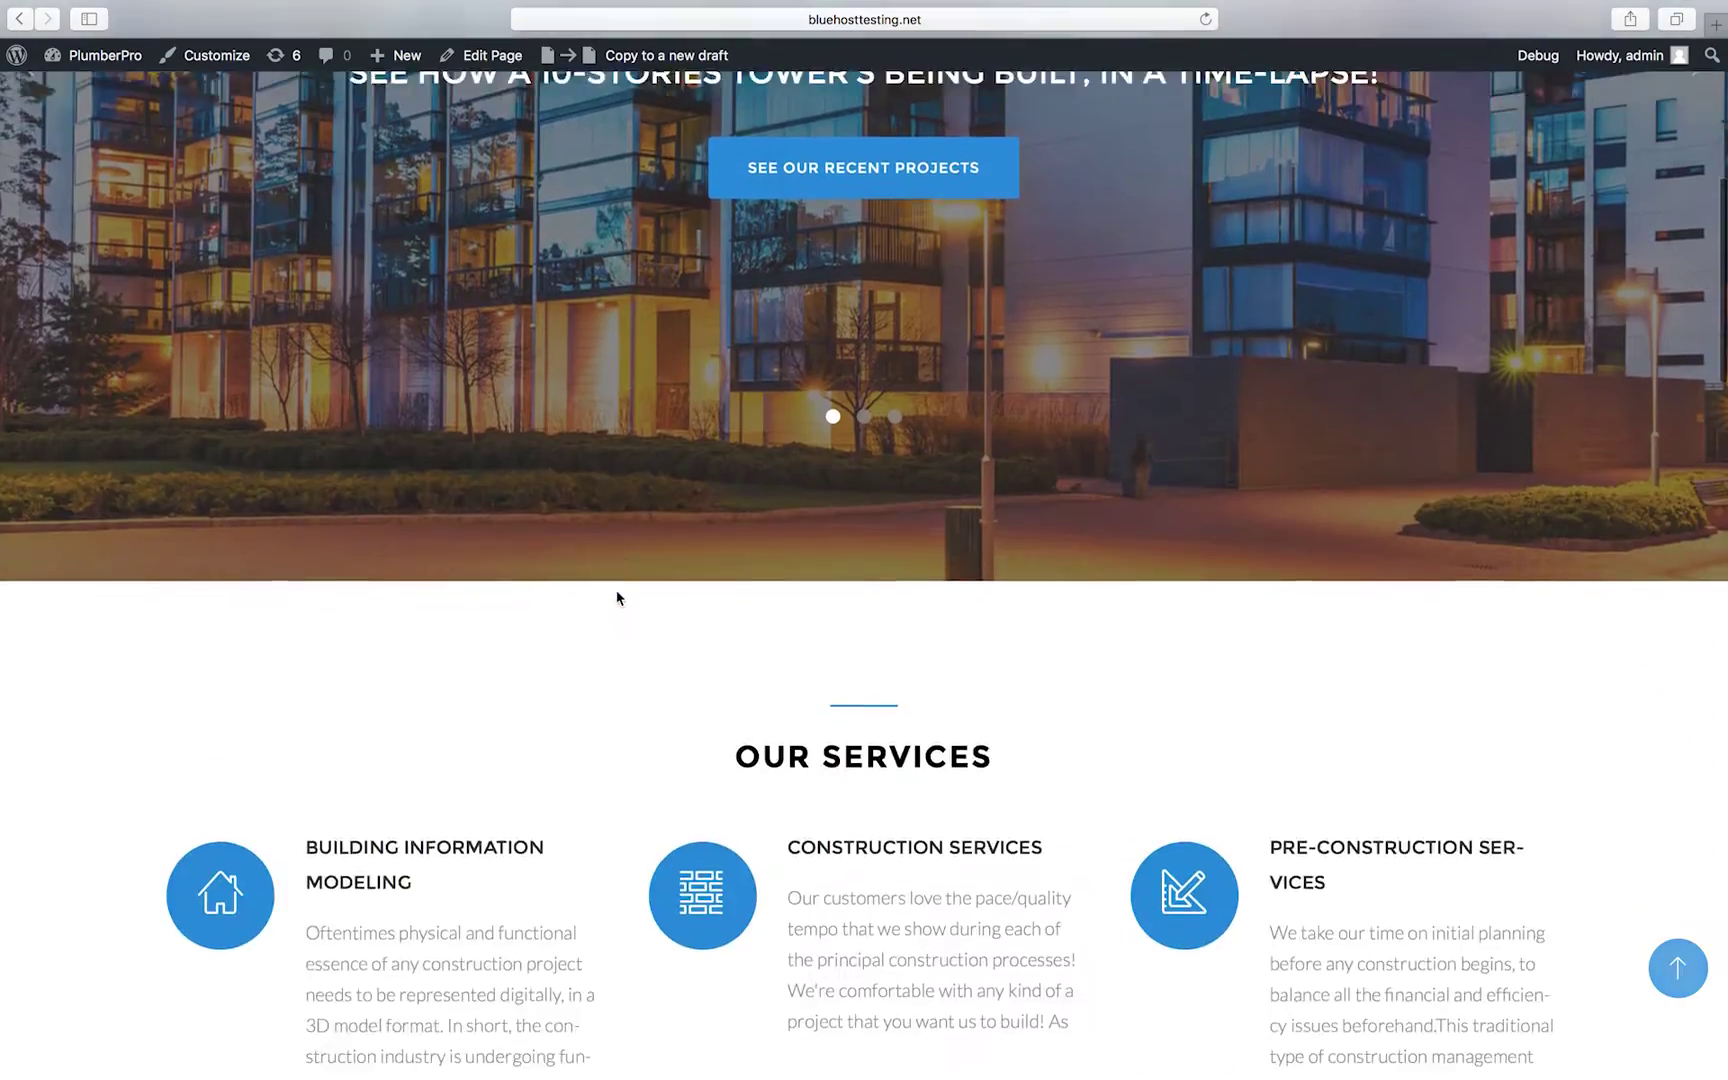
{"action": "scroll", "coordinate": [618, 600], "scroll_direction": "down", "scroll_amount": 5}
{"action": "scroll", "coordinate": [617, 600], "scroll_direction": "down", "scroll_amount": 5}
{"action": "scroll", "coordinate": [617, 600], "scroll_direction": "down", "scroll_amount": 5}
{"action": "scroll", "coordinate": [617, 599], "scroll_direction": "down", "scroll_amount": 5}
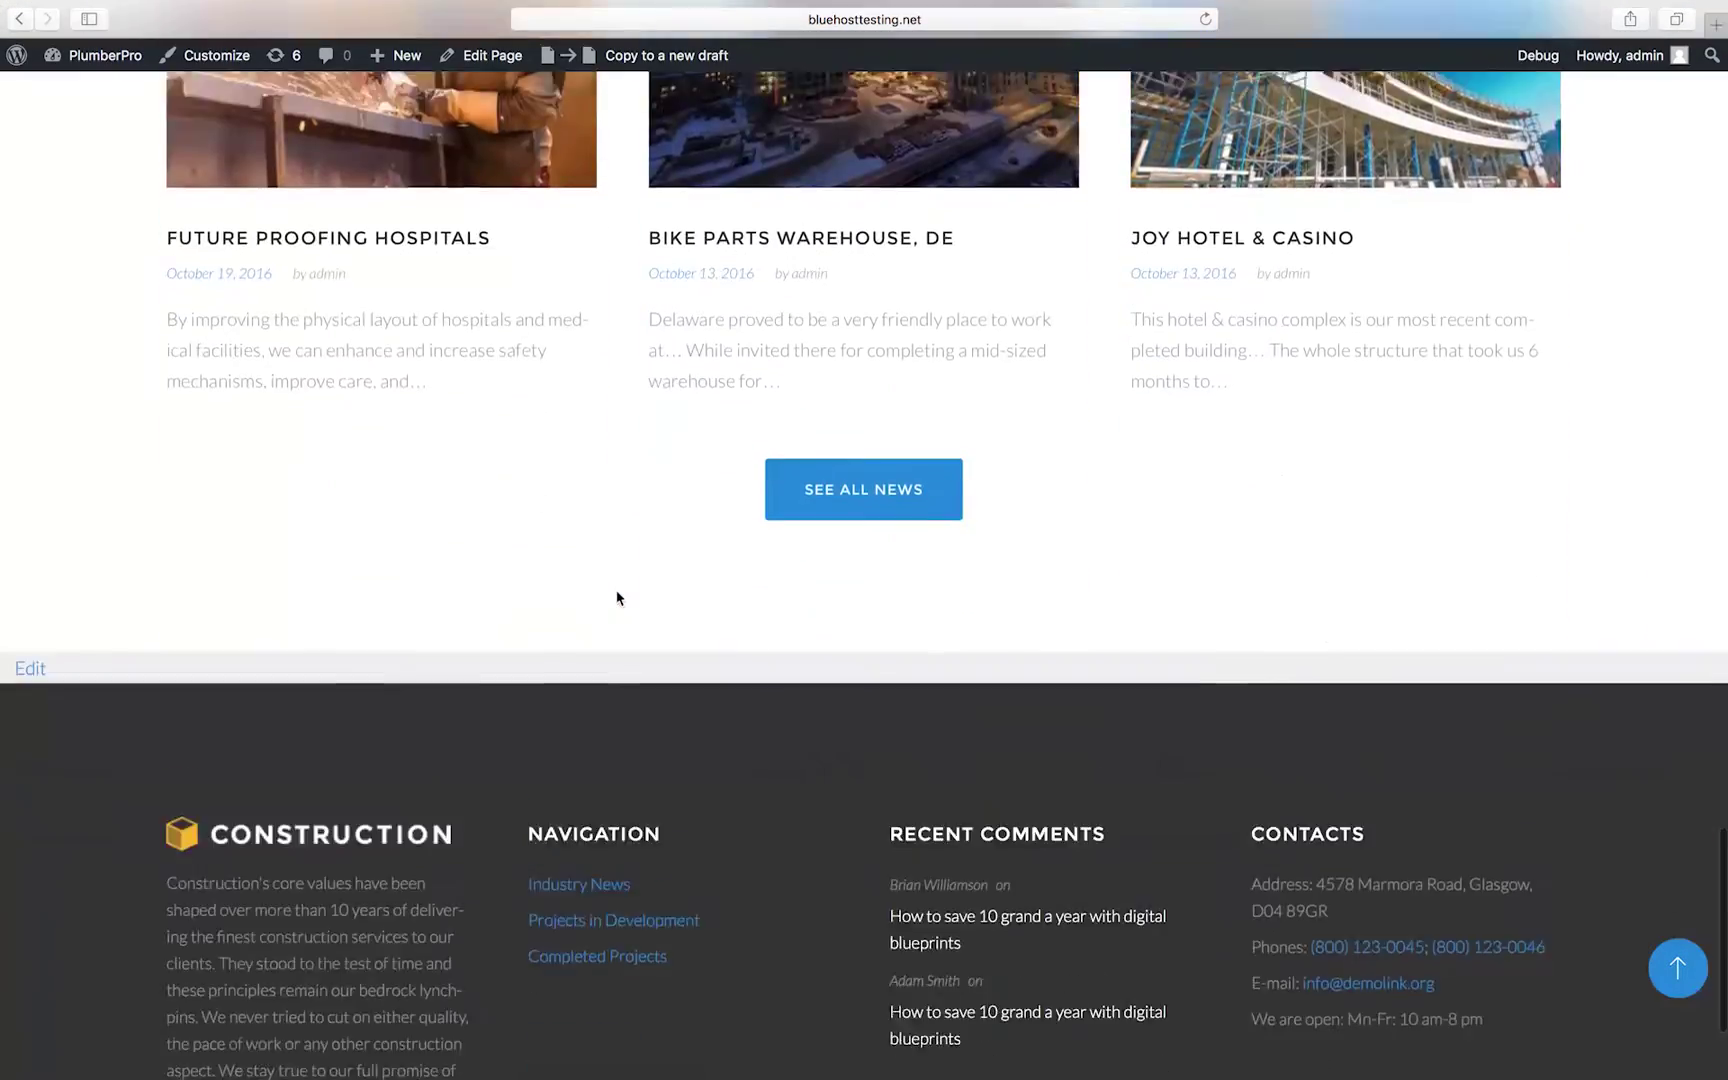
{"action": "scroll", "coordinate": [617, 594], "scroll_direction": "down", "scroll_amount": 3}
{"action": "left_click", "coordinate": [203, 56]}
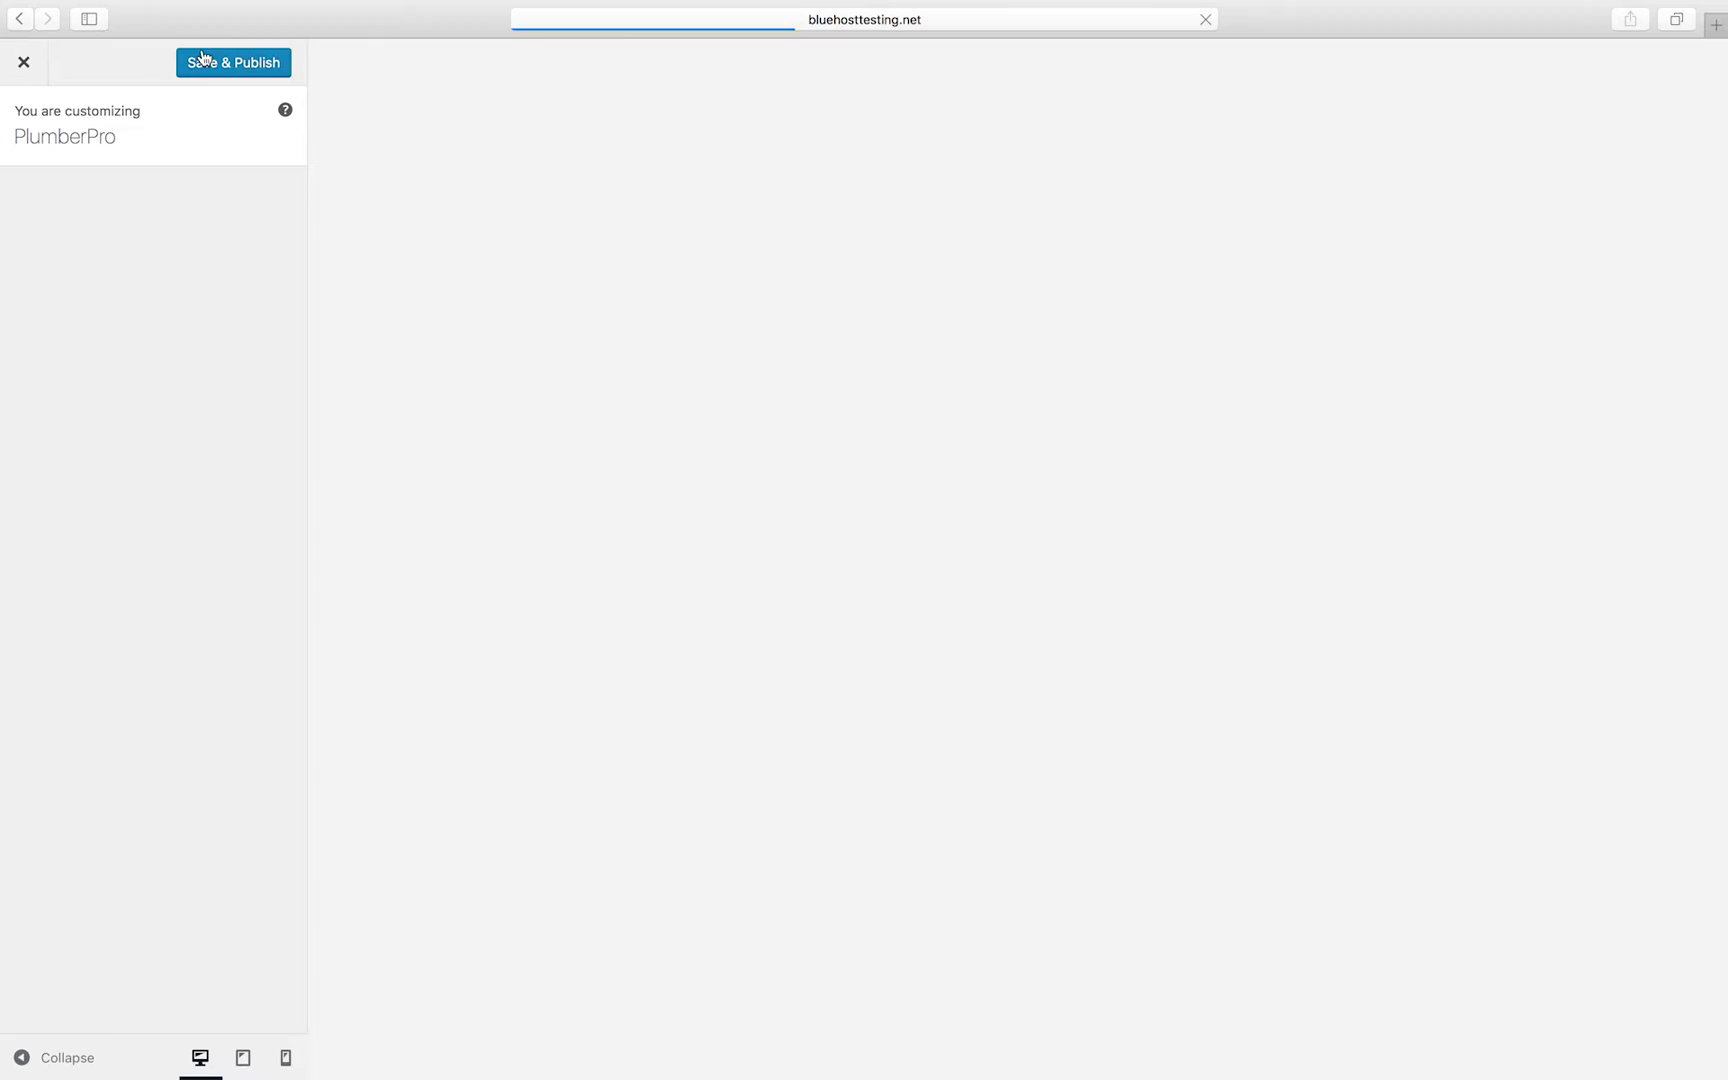
- In Footer Styles, hide the footer widgets area and show the footer logo and menu
{"action": "left_click", "coordinate": [100, 780]}
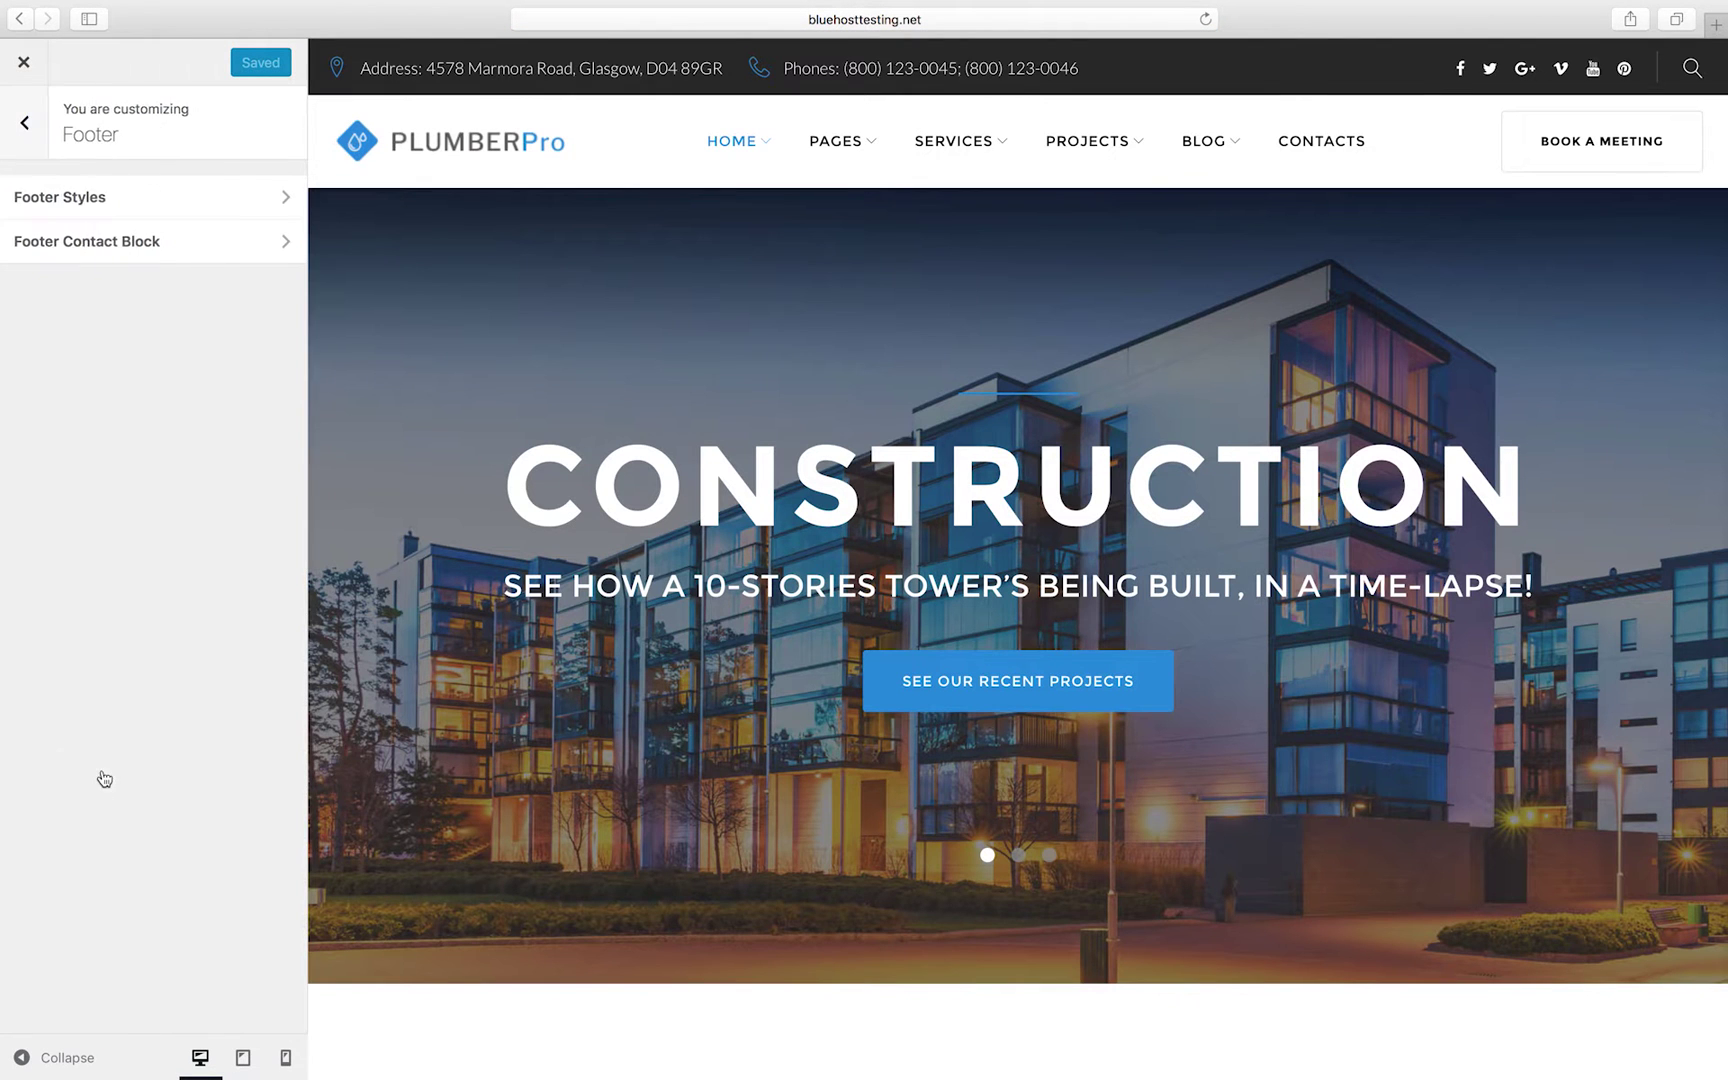
{"action": "left_click", "coordinate": [106, 200]}
{"action": "scroll", "coordinate": [697, 614], "scroll_direction": "down", "scroll_amount": 10}
{"action": "scroll", "coordinate": [695, 609], "scroll_direction": "down", "scroll_amount": 10}
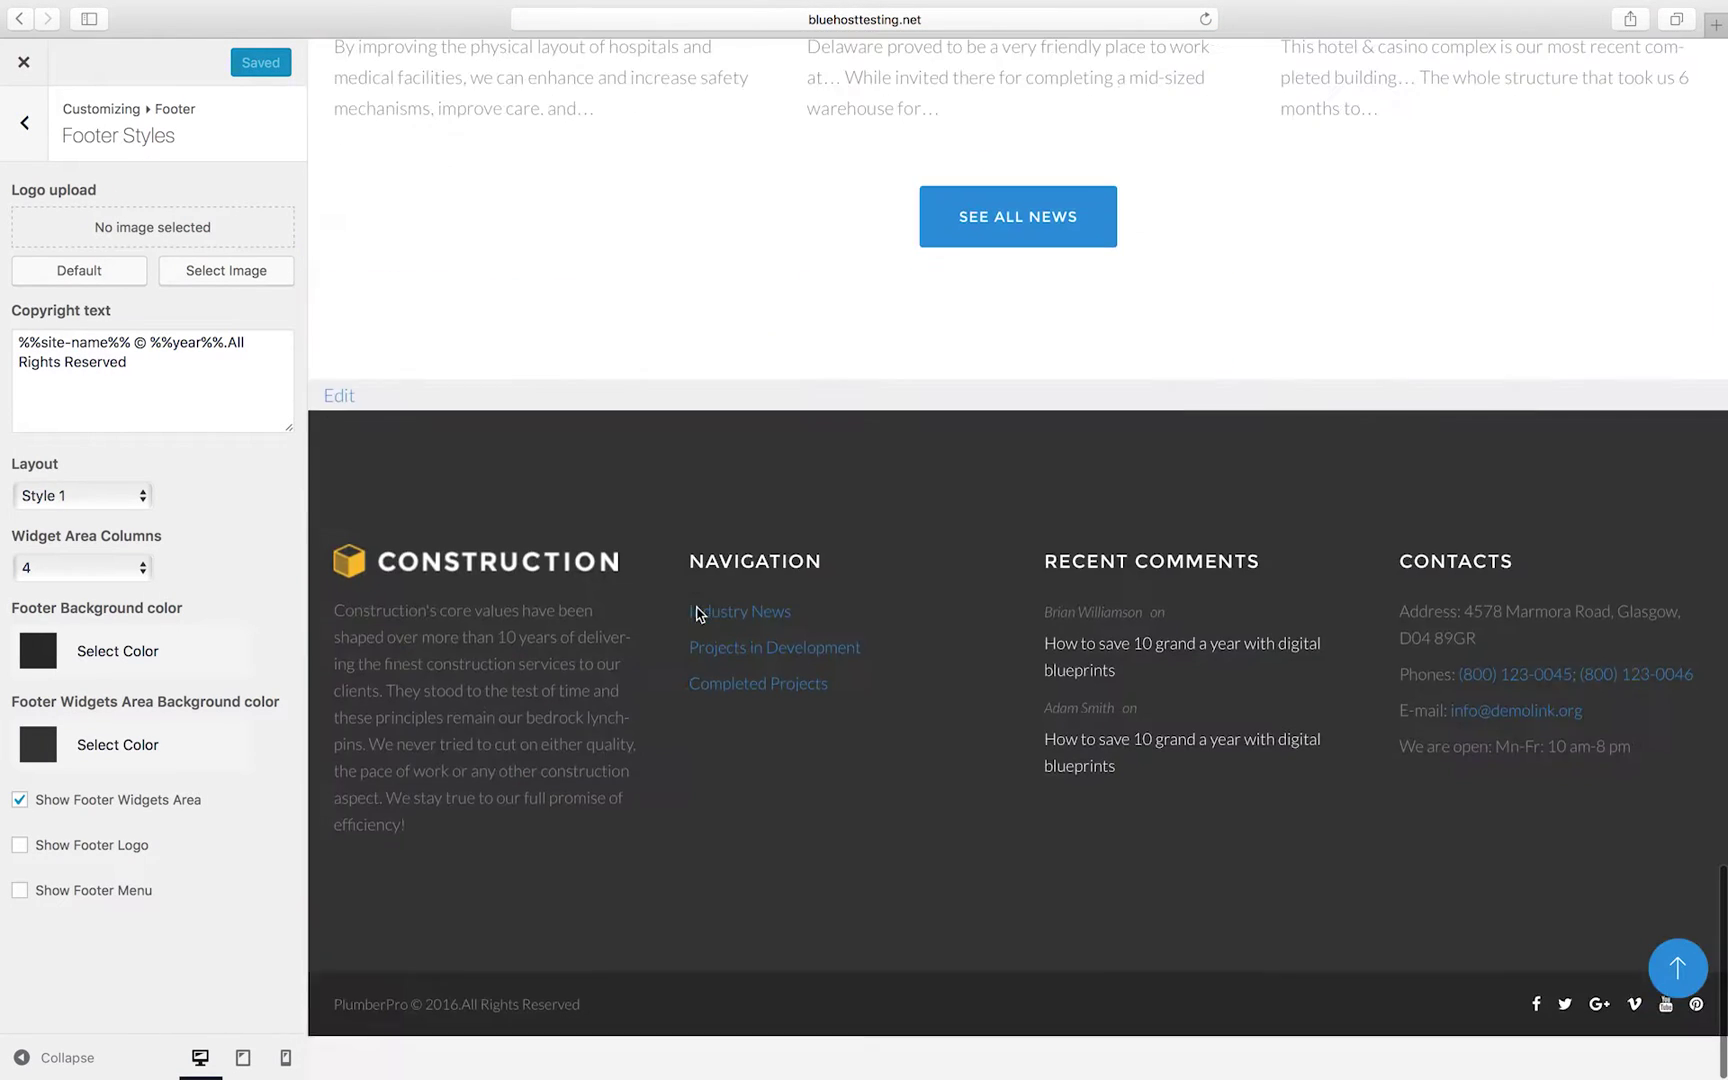
{"action": "left_click", "coordinate": [103, 800]}
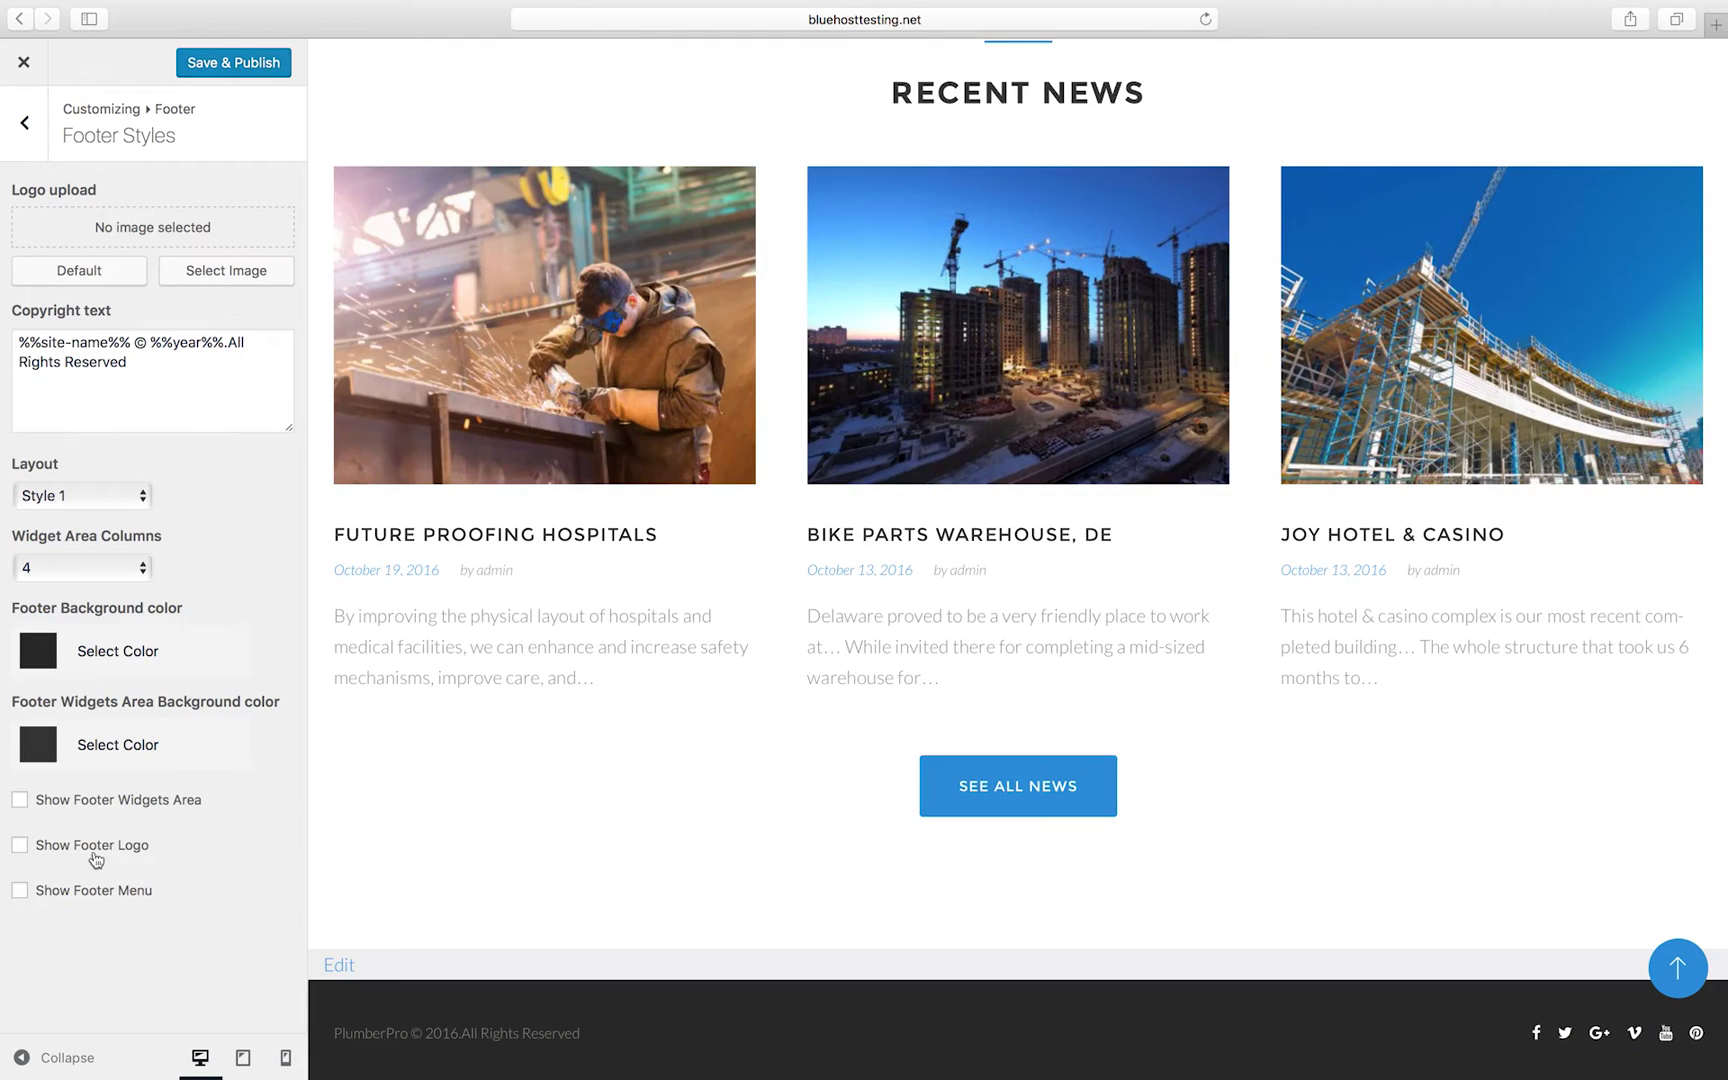
{"action": "left_click", "coordinate": [92, 845]}
{"action": "left_click", "coordinate": [117, 890]}
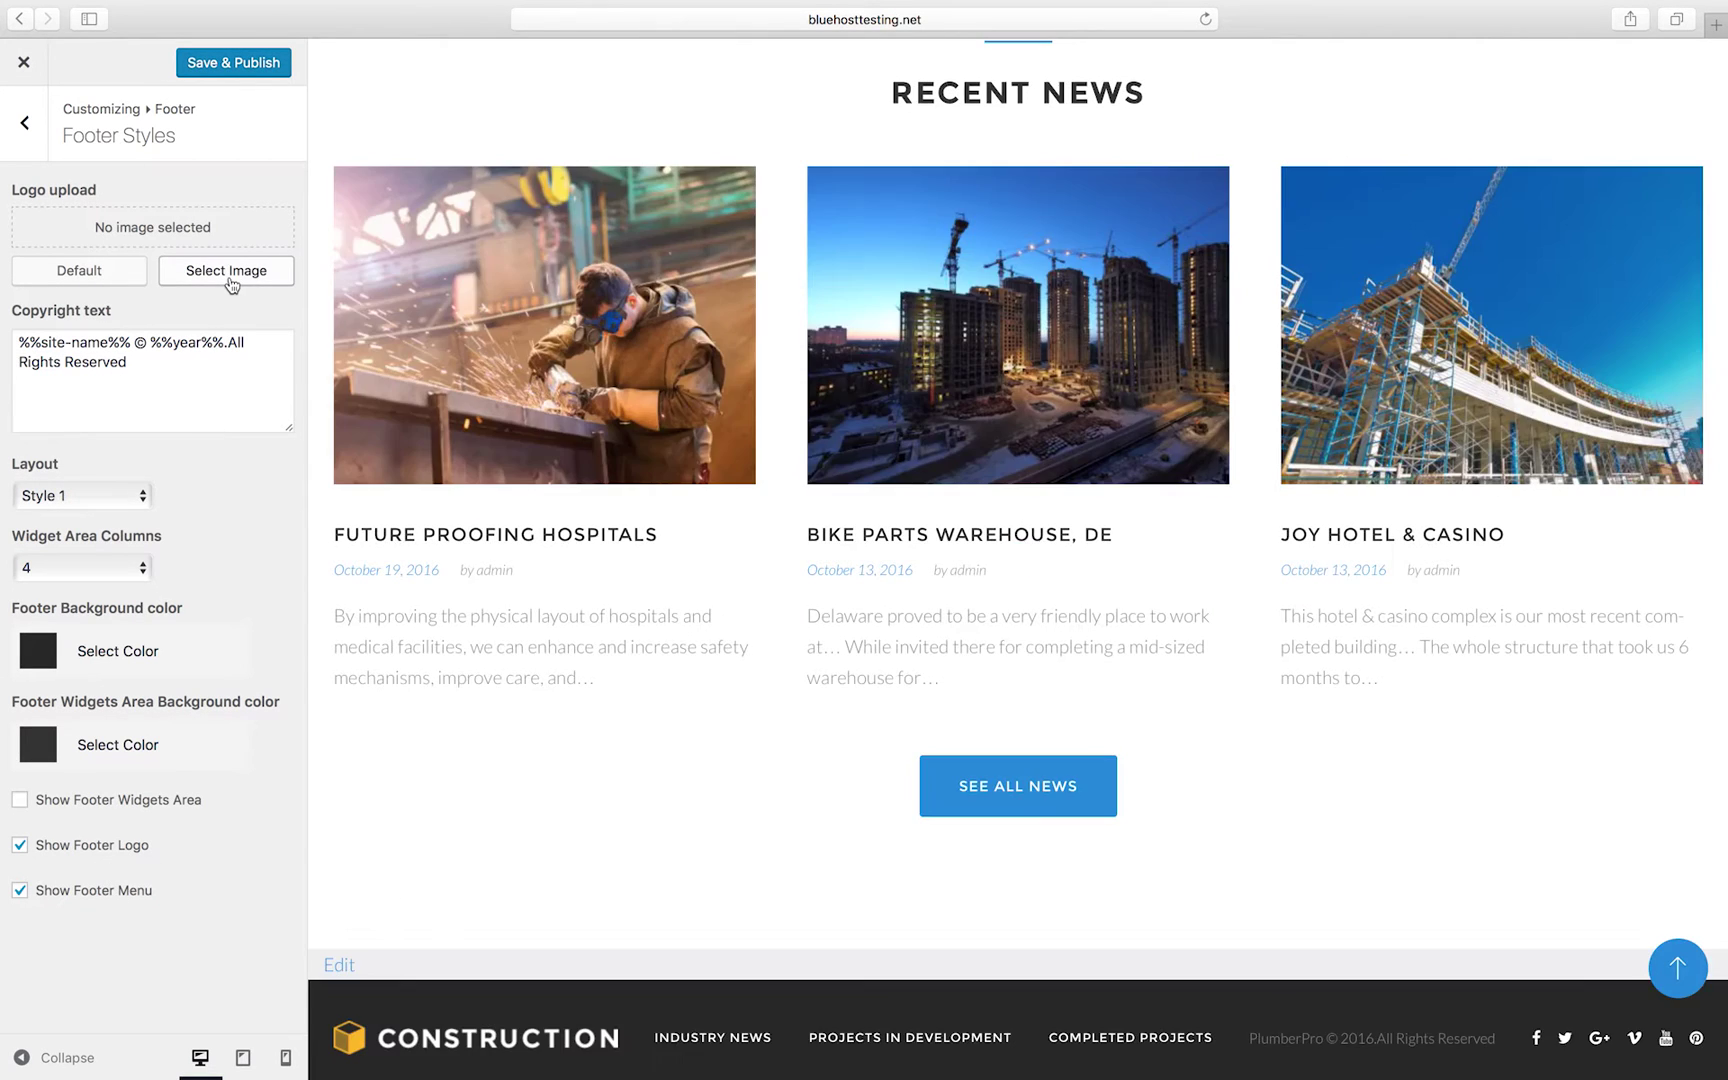
- Upload footer-logo.png and use it as the footer logo
{"action": "left_click", "coordinate": [228, 271]}
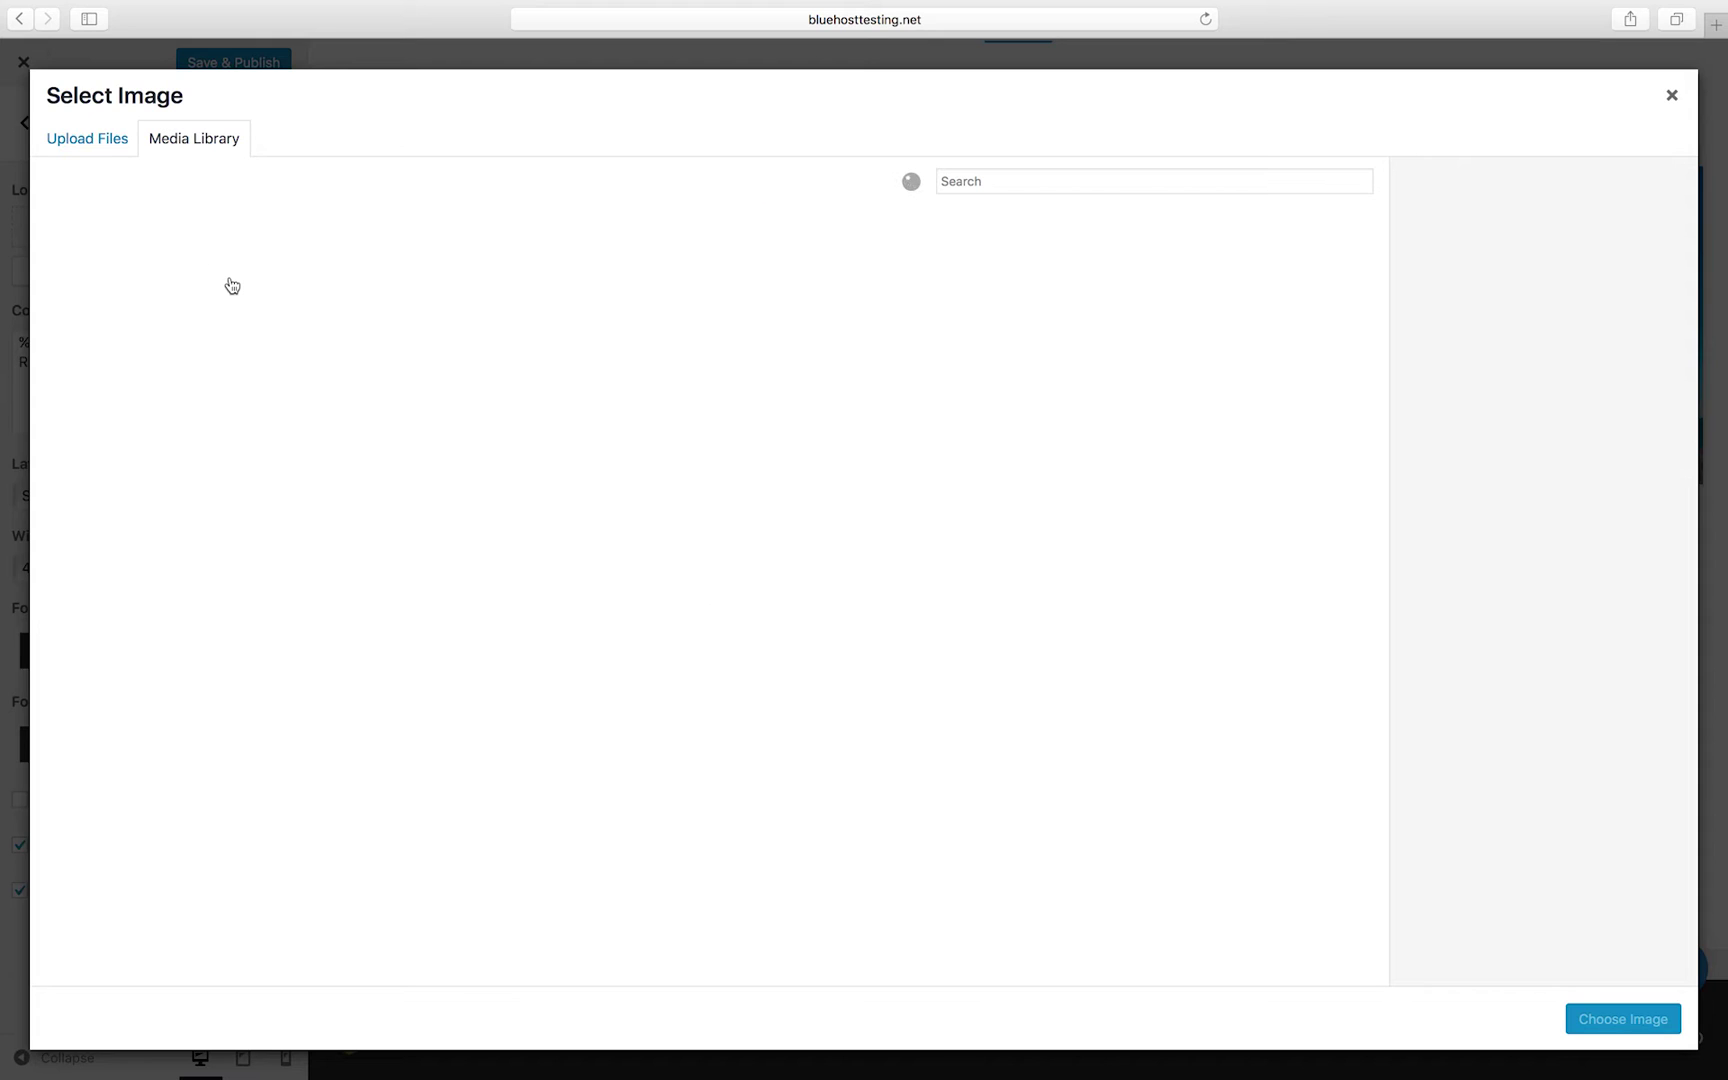
{"action": "left_click", "coordinate": [104, 140]}
{"action": "left_click", "coordinate": [834, 527]}
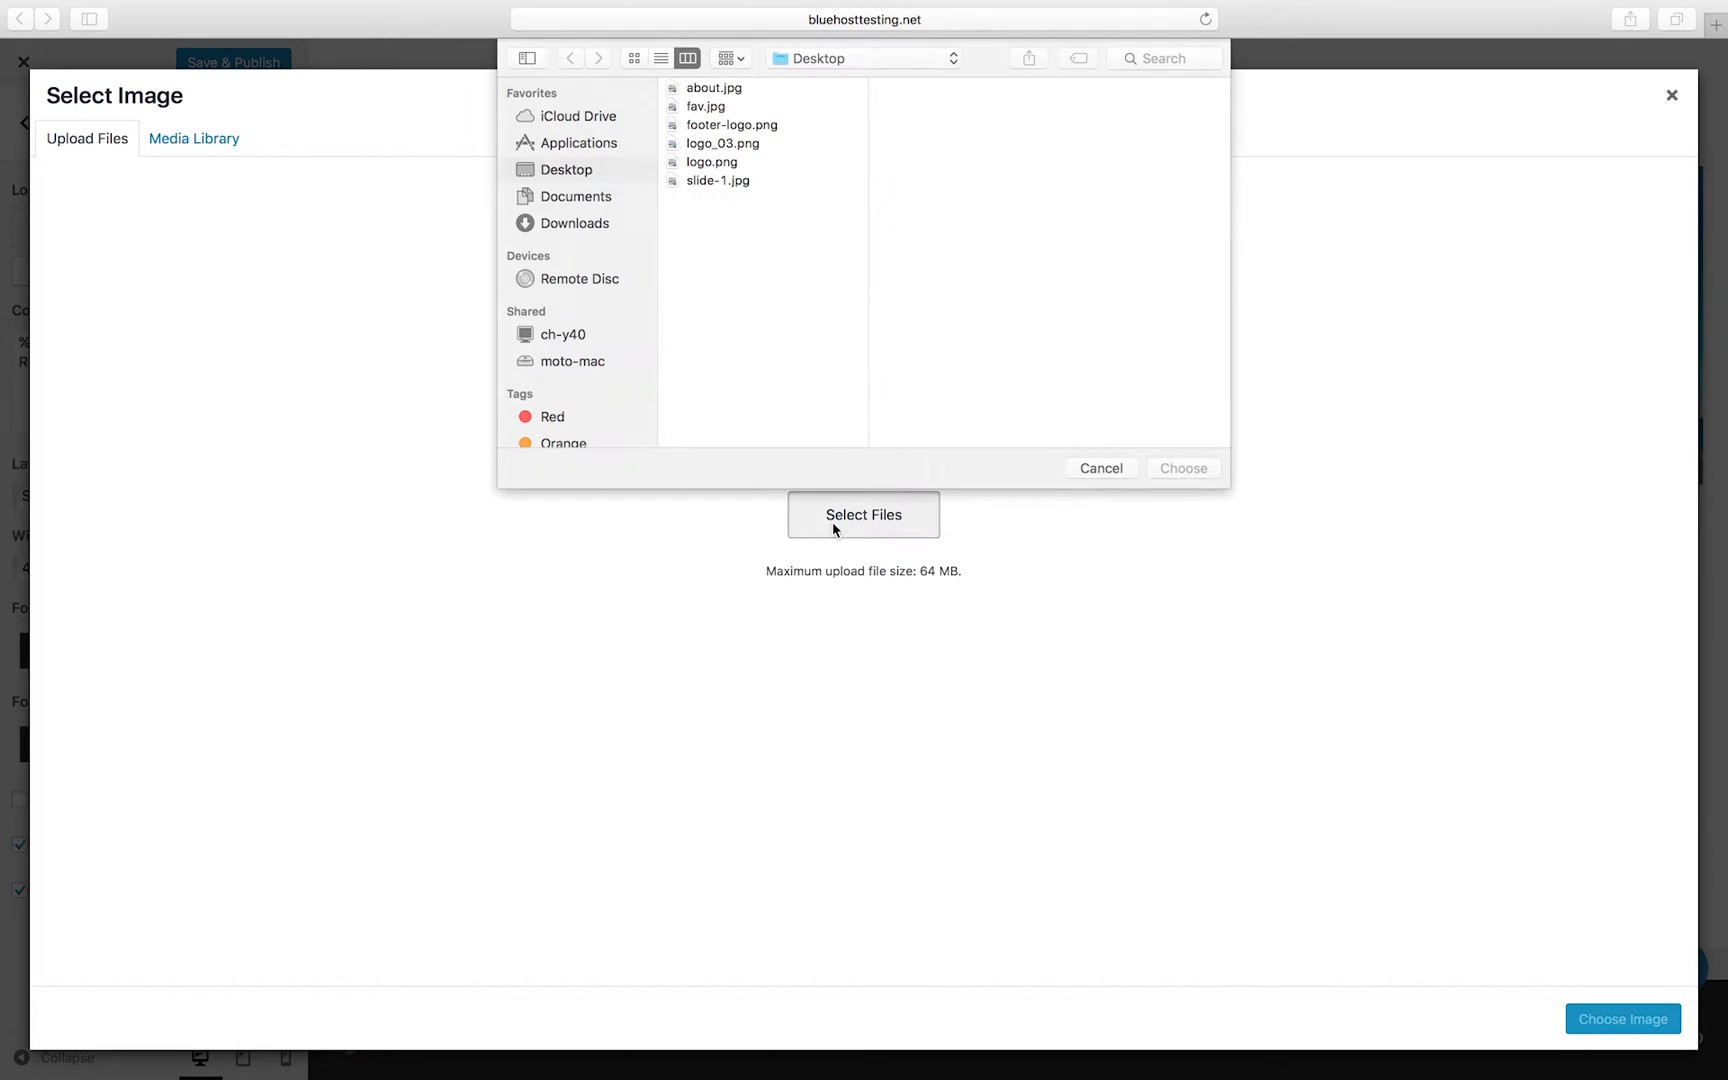
{"action": "left_click", "coordinate": [730, 124]}
{"action": "left_click", "coordinate": [1172, 467]}
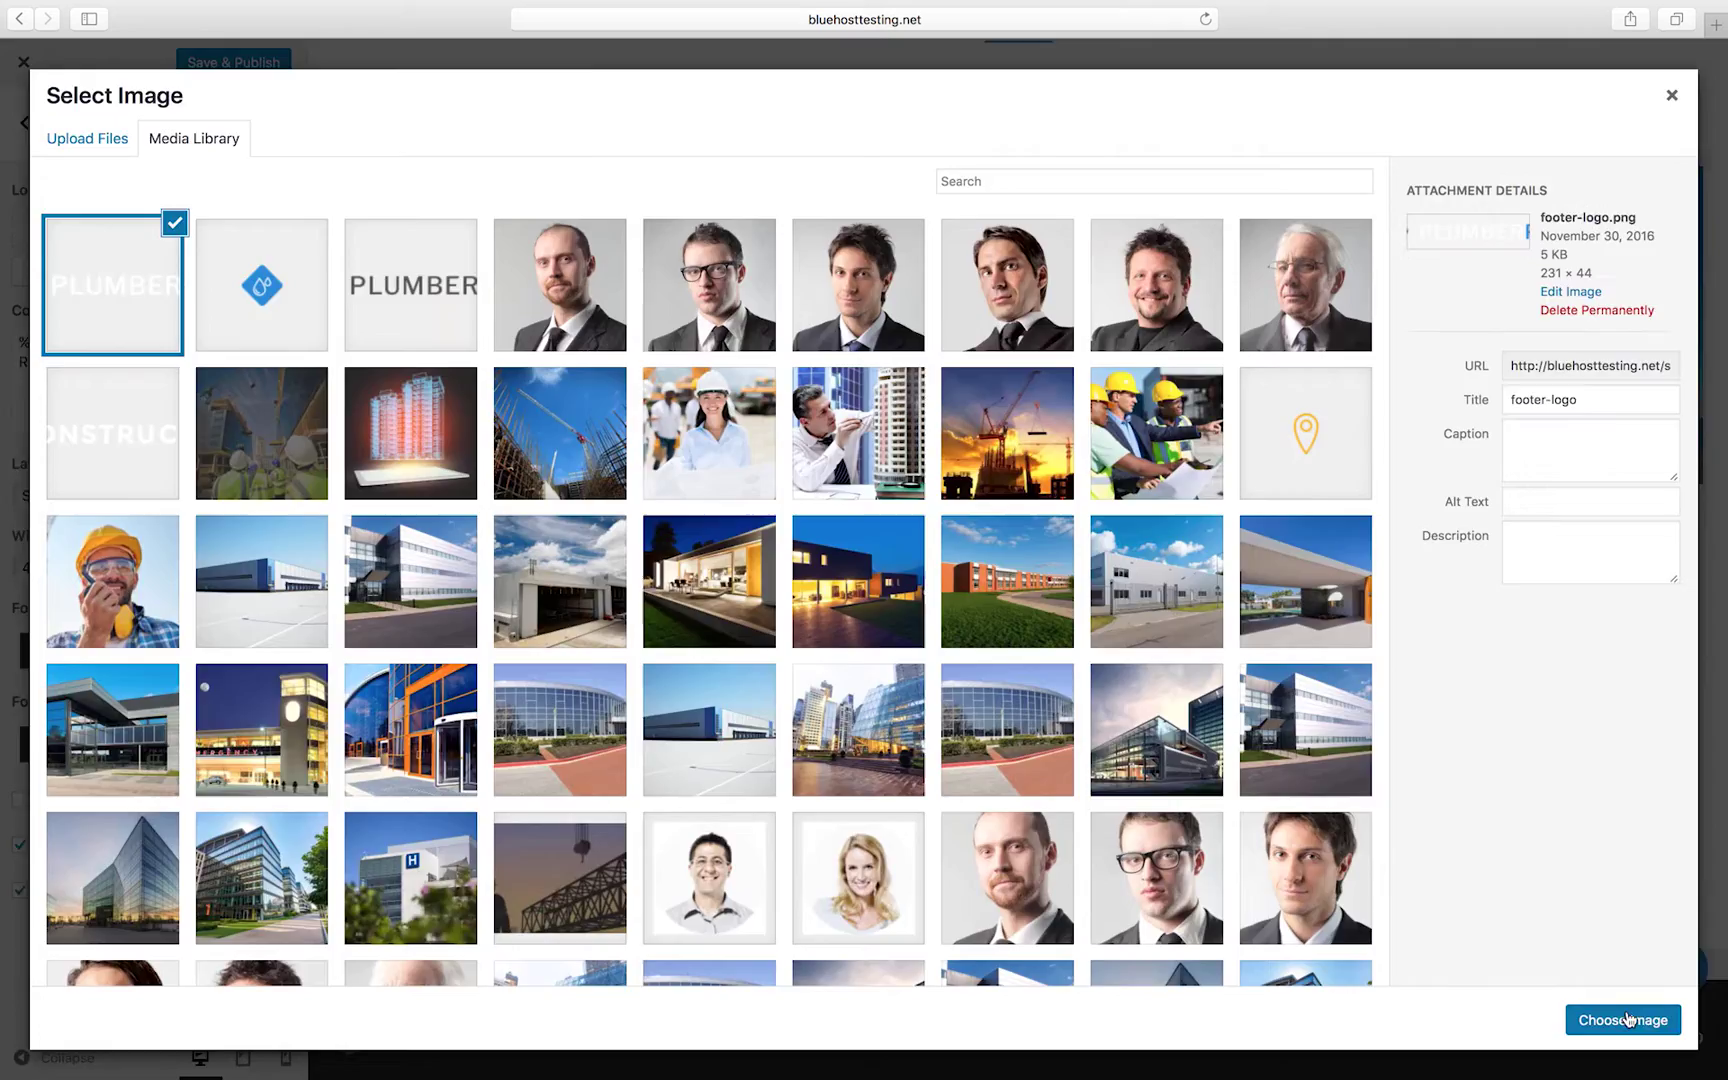
{"action": "left_click", "coordinate": [1628, 1019]}
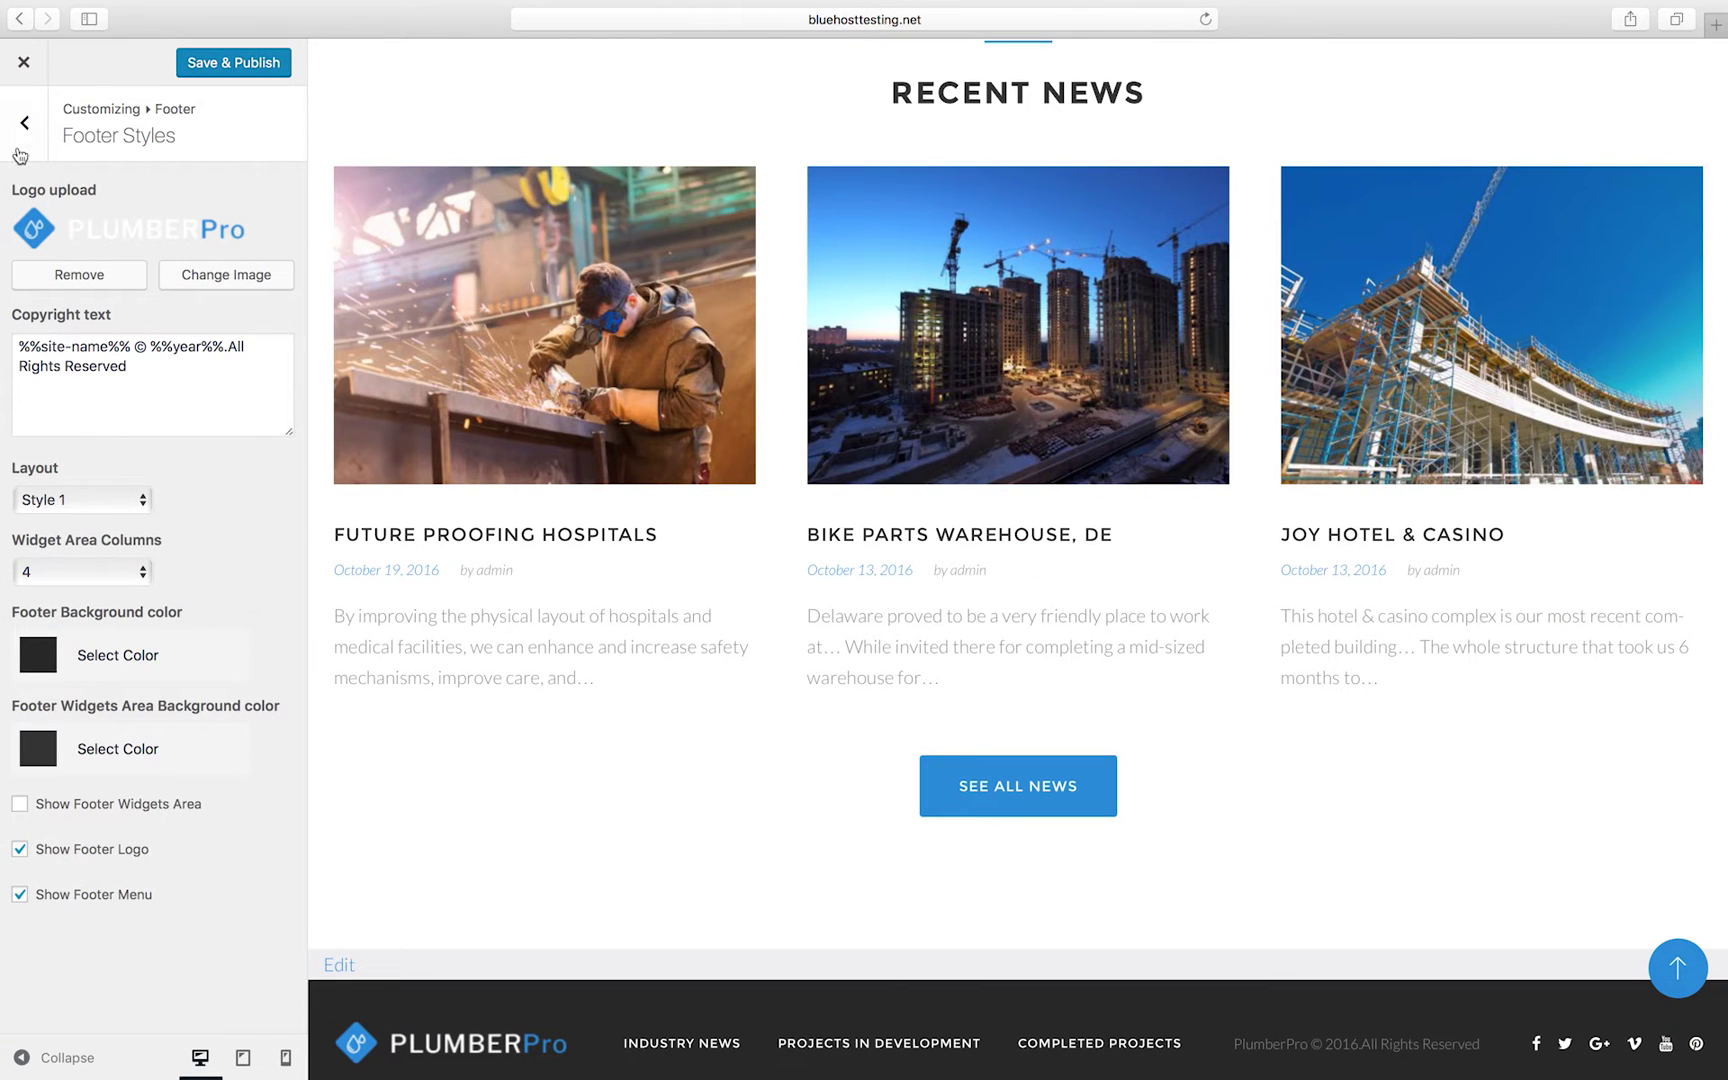
- Enable Show Footer Contact Block, then return to the main customizer menu
{"action": "left_click", "coordinate": [20, 149]}
{"action": "left_click", "coordinate": [192, 256]}
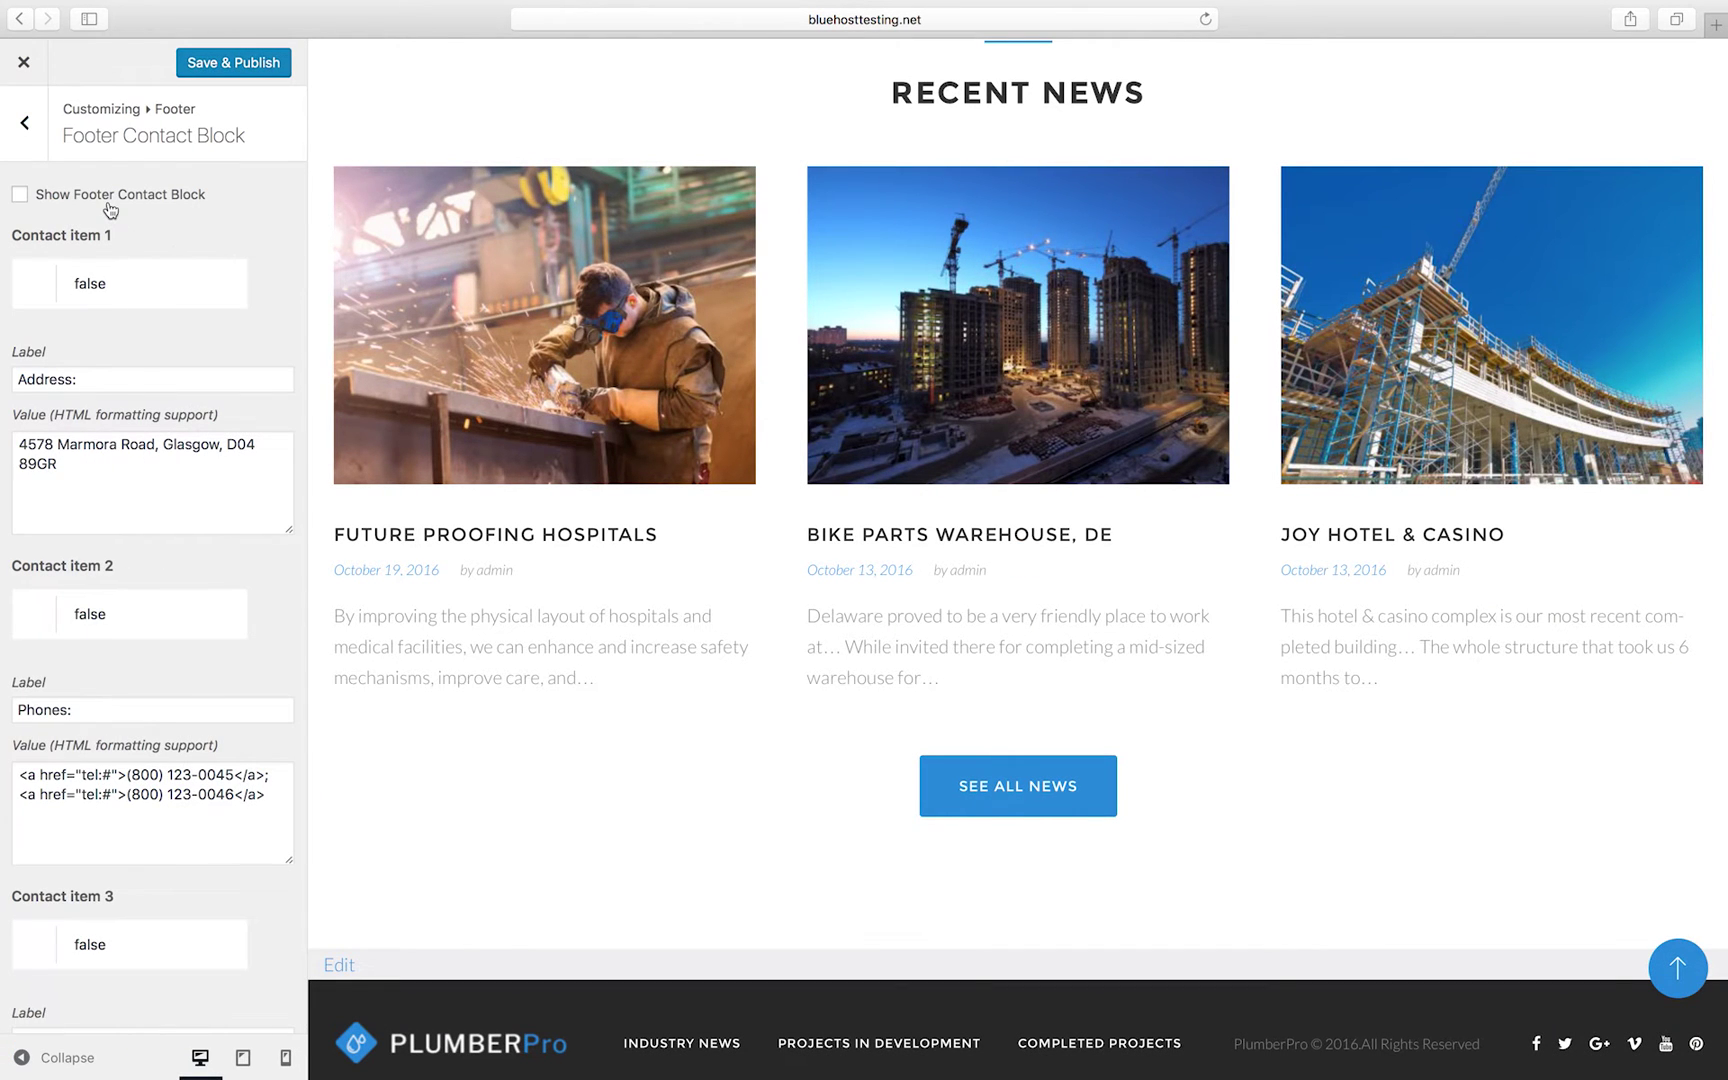
{"action": "left_click", "coordinate": [21, 194]}
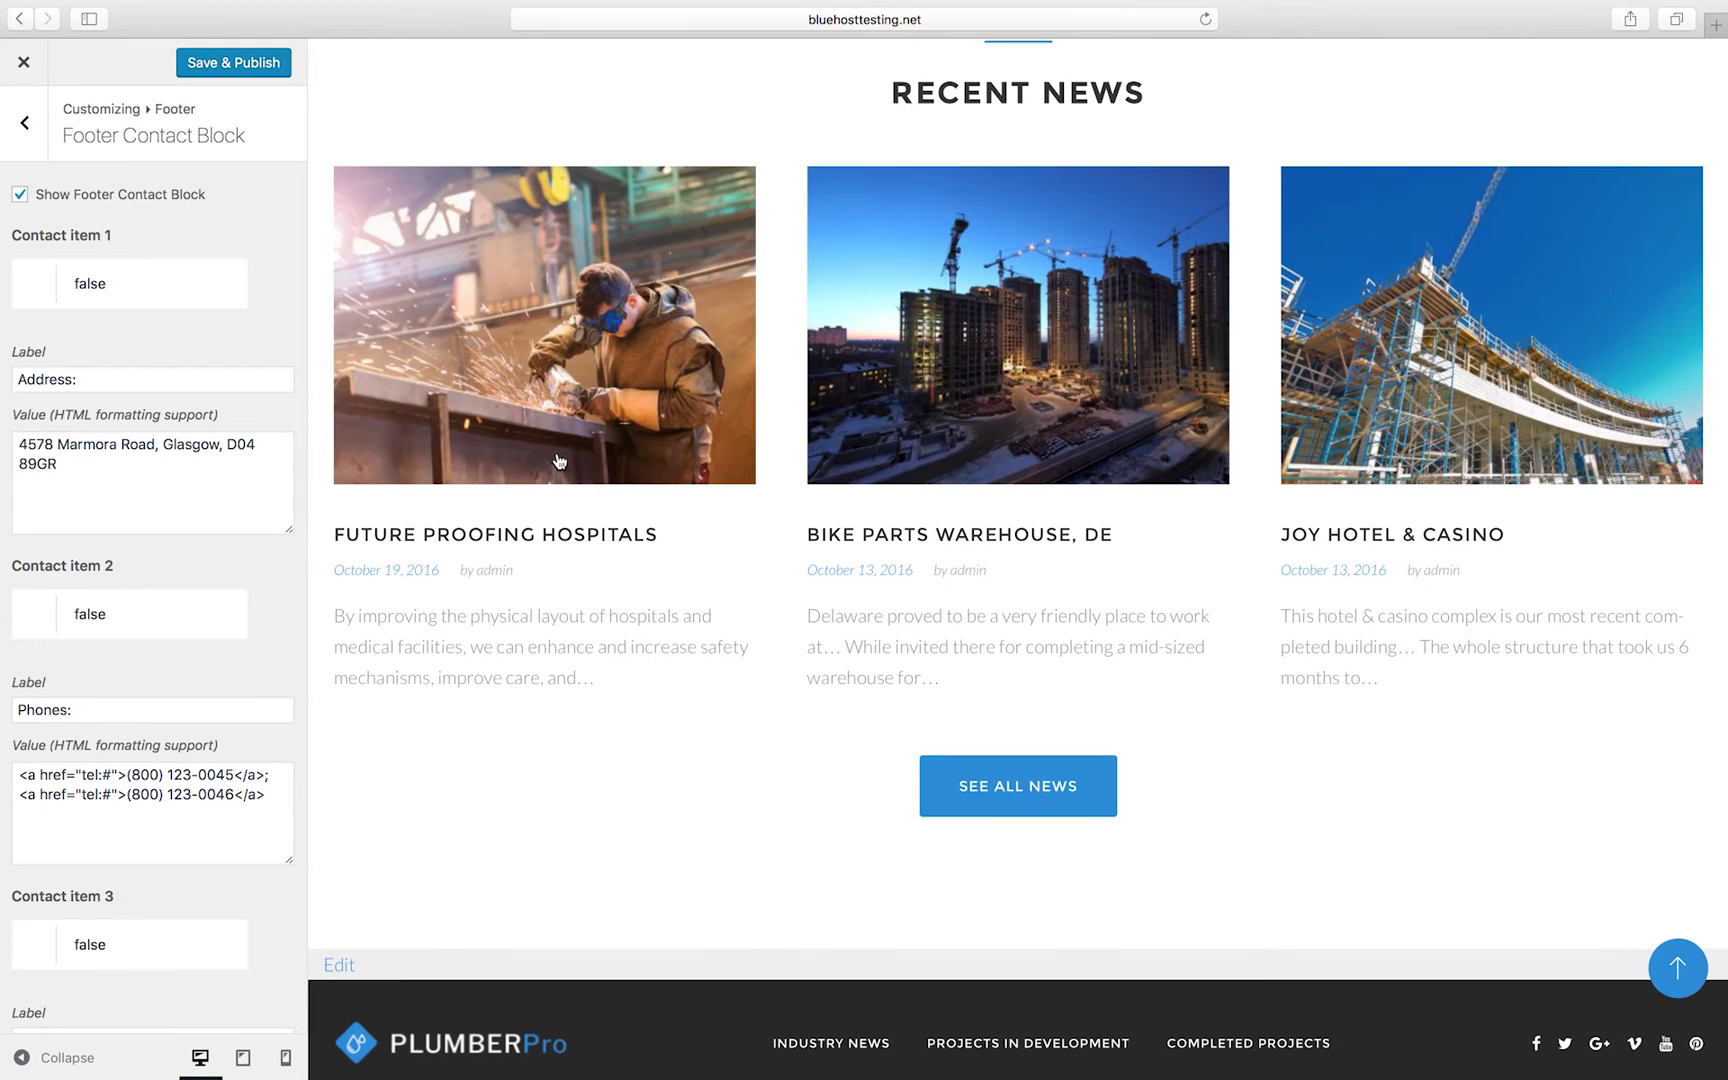
{"action": "left_click", "coordinate": [24, 124]}
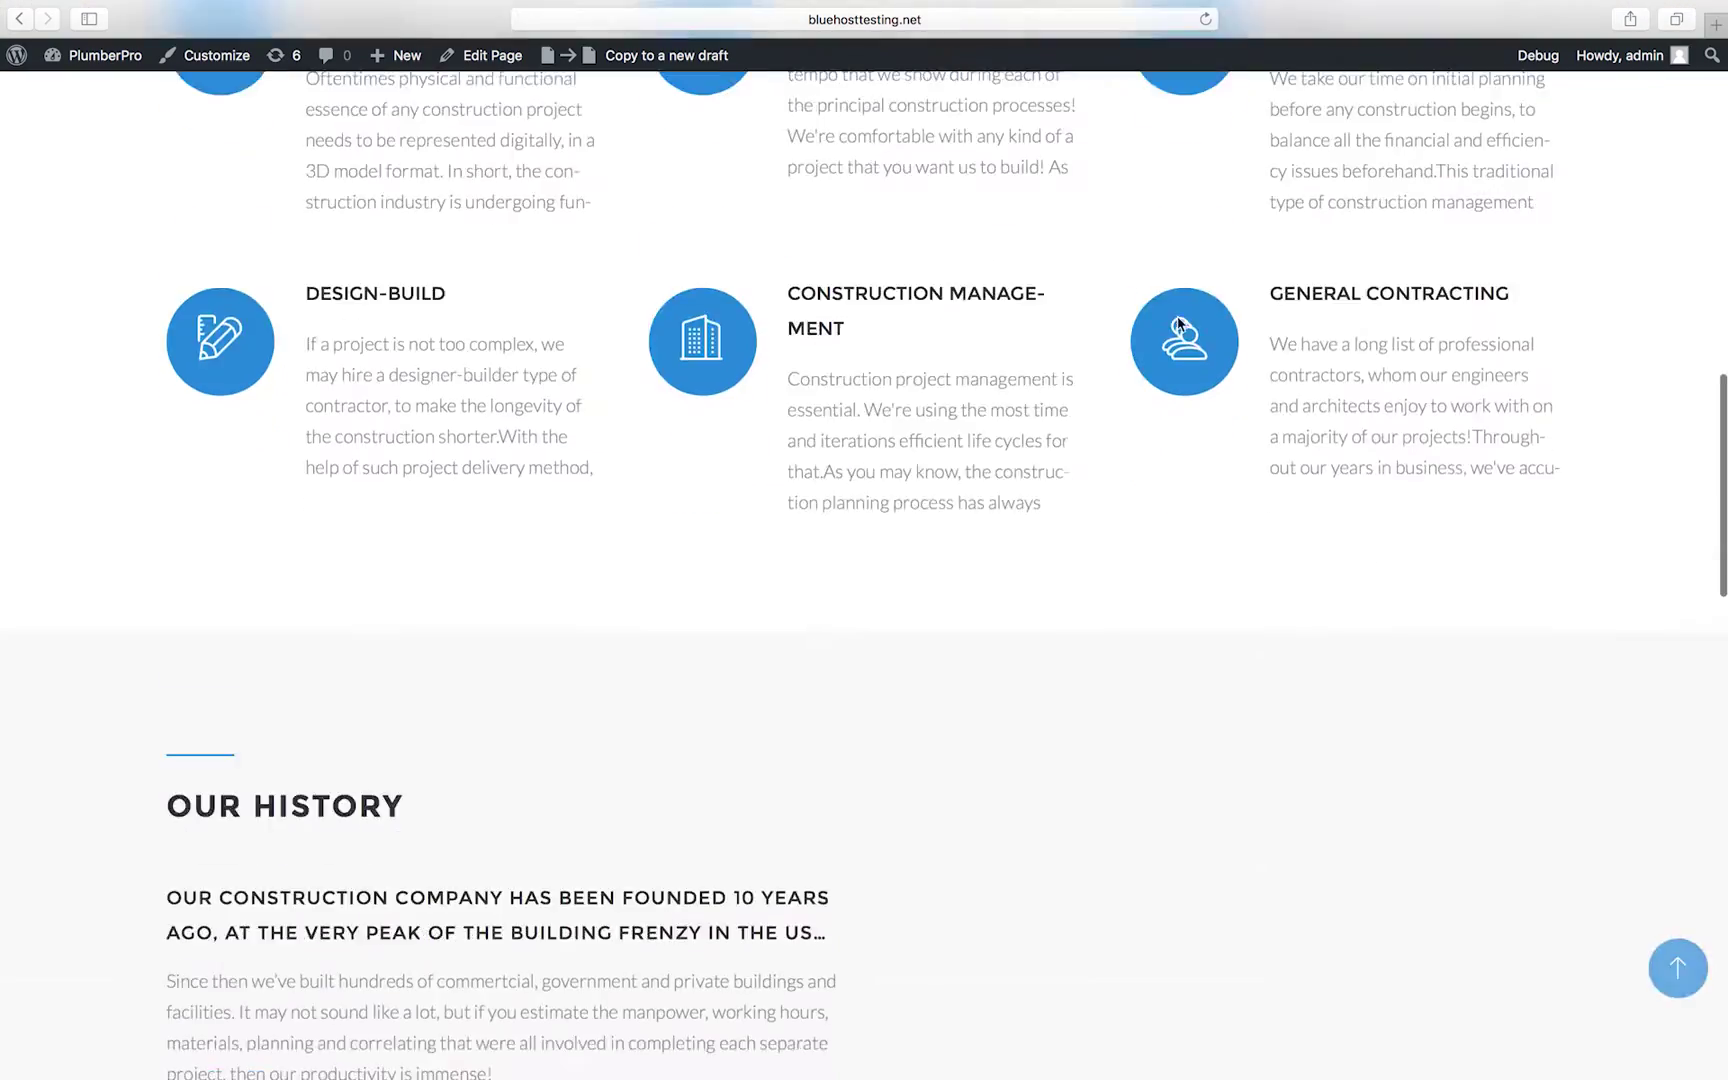
{"action": "scroll", "coordinate": [1177, 324], "scroll_direction": "down", "scroll_amount": 10}
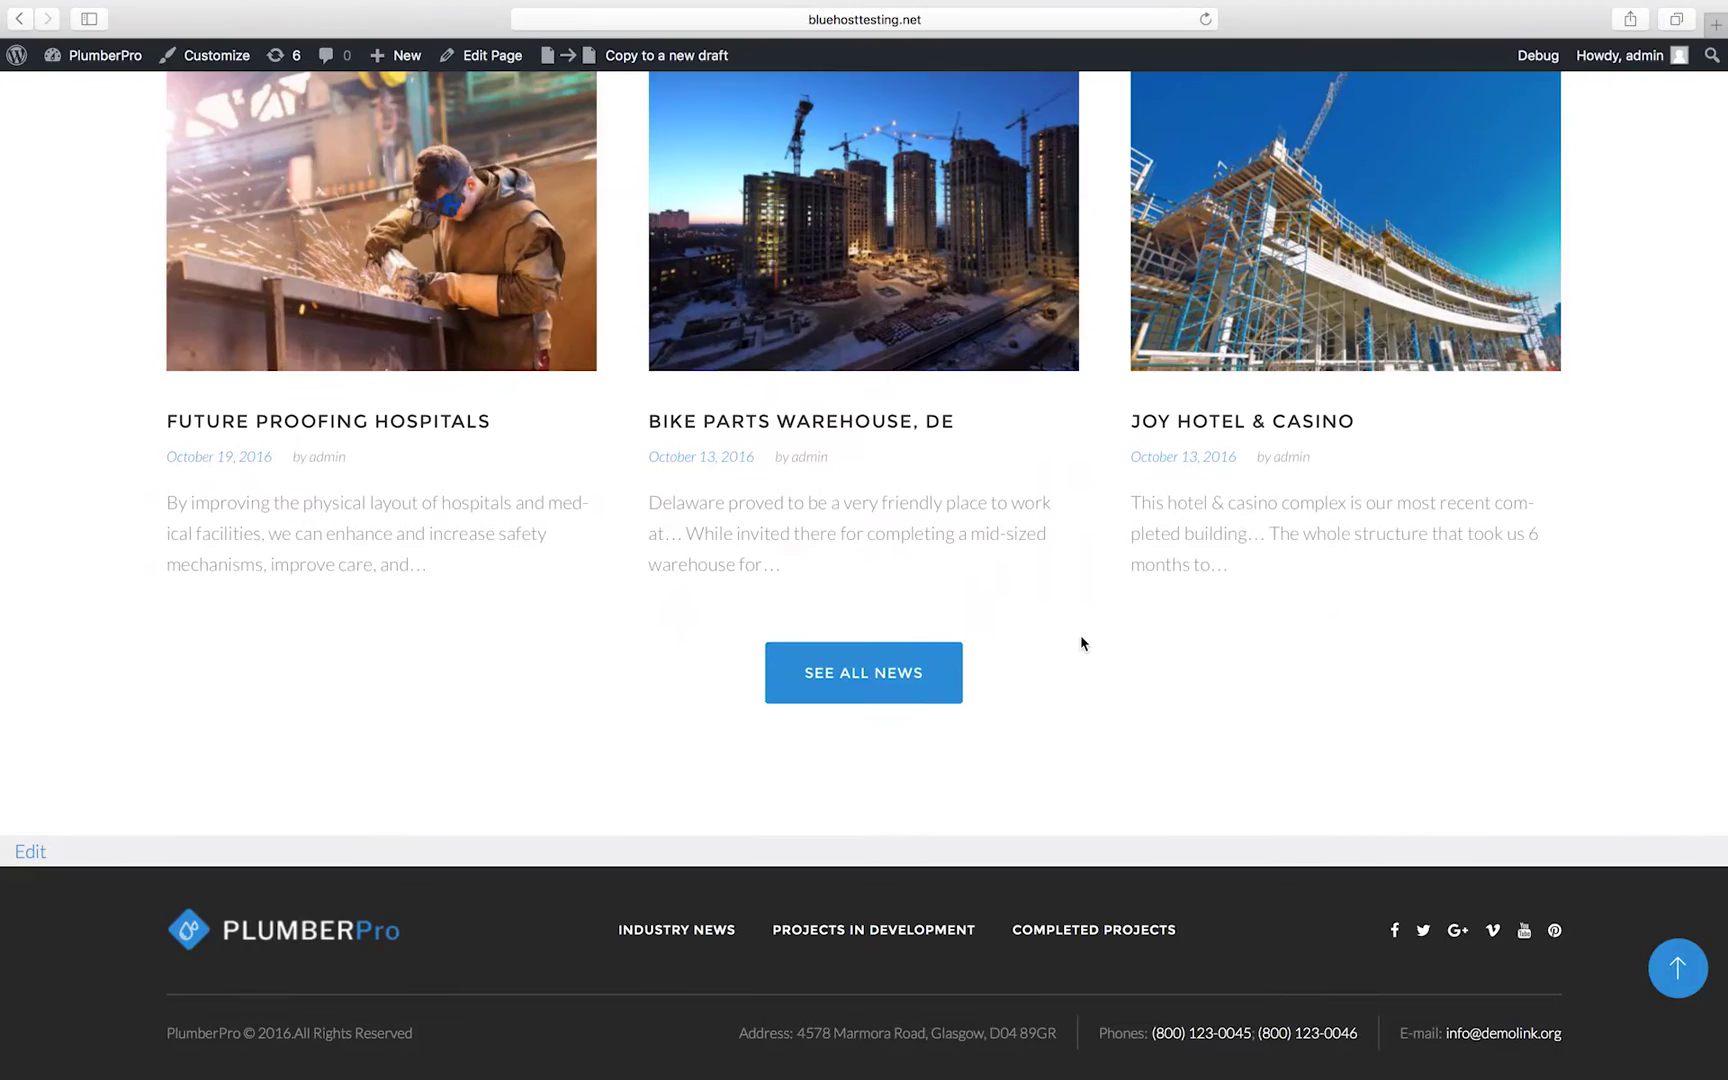
{"action": "scroll", "coordinate": [1080, 644], "scroll_direction": "up", "scroll_amount": 6}
{"action": "scroll", "coordinate": [1080, 644], "scroll_direction": "up", "scroll_amount": 5}
{"action": "scroll", "coordinate": [1081, 644], "scroll_direction": "up", "scroll_amount": 6}
{"action": "scroll", "coordinate": [1080, 644], "scroll_direction": "up", "scroll_amount": 3}
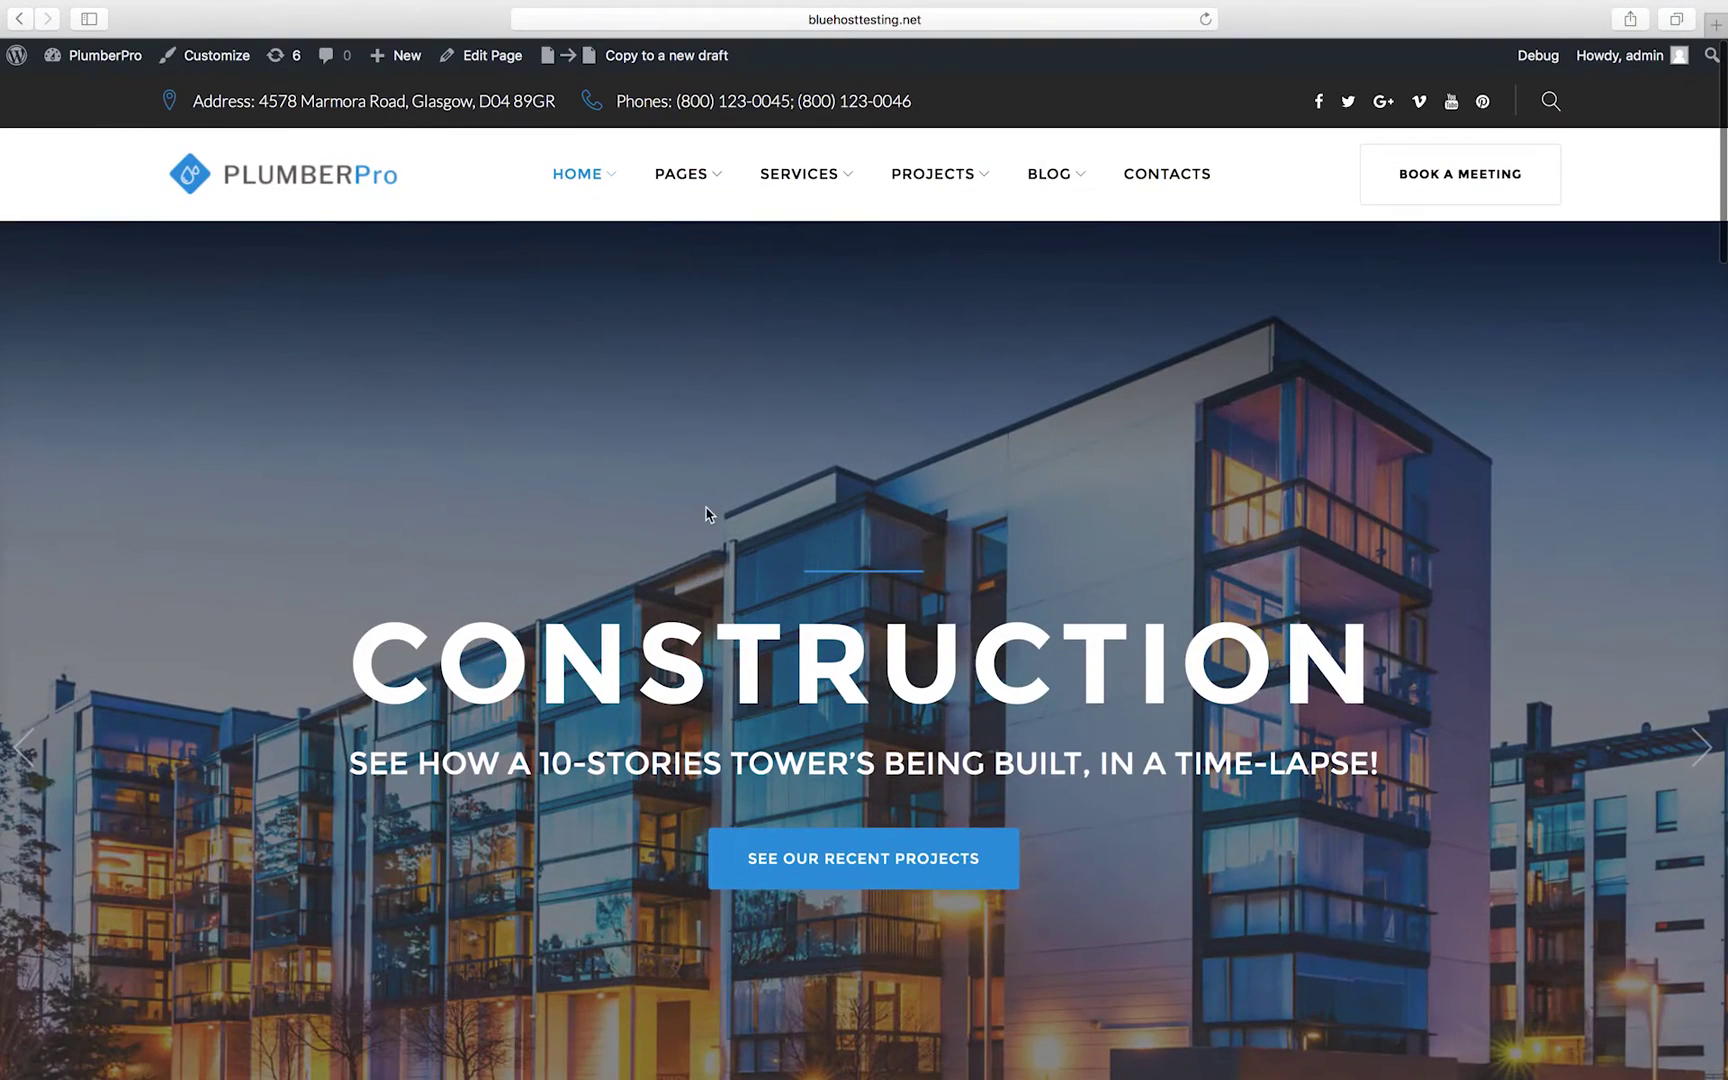
- Reopen the customizer from the live site's admin bar after checking the footer
{"action": "left_click", "coordinate": [240, 58]}
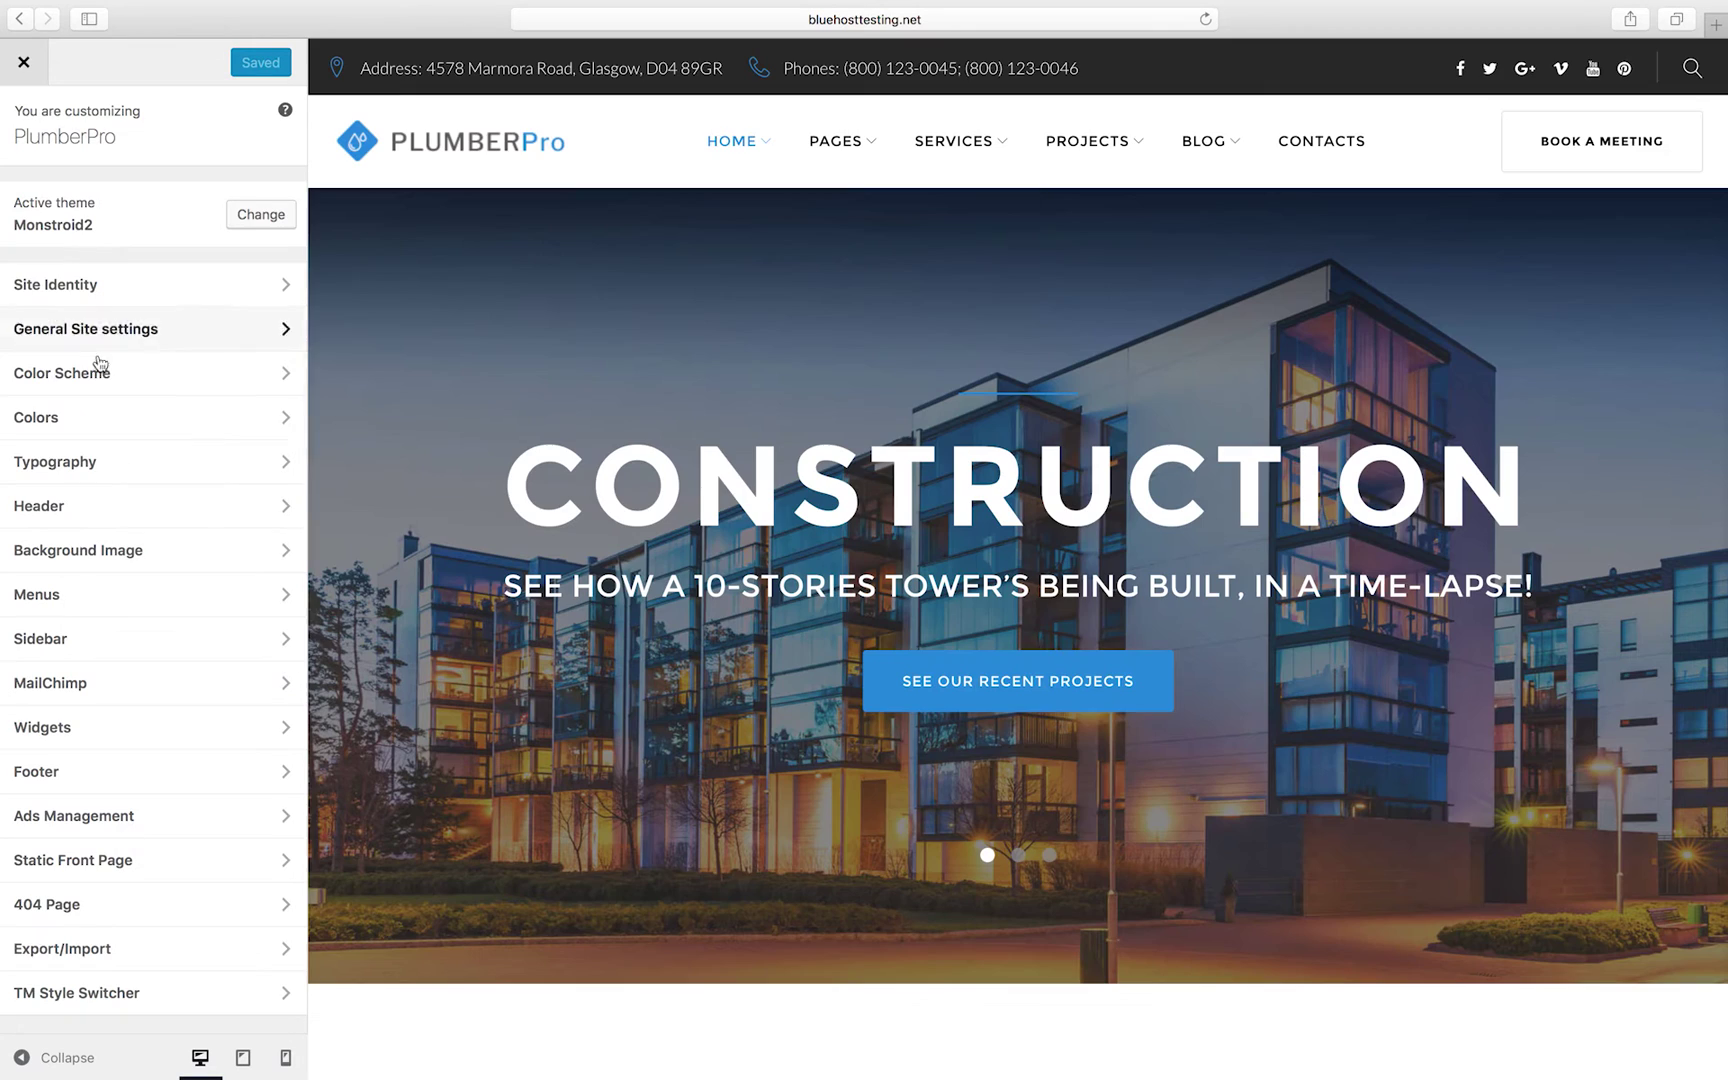
- Set the body text font family to Open Sans
{"action": "left_click", "coordinate": [110, 463]}
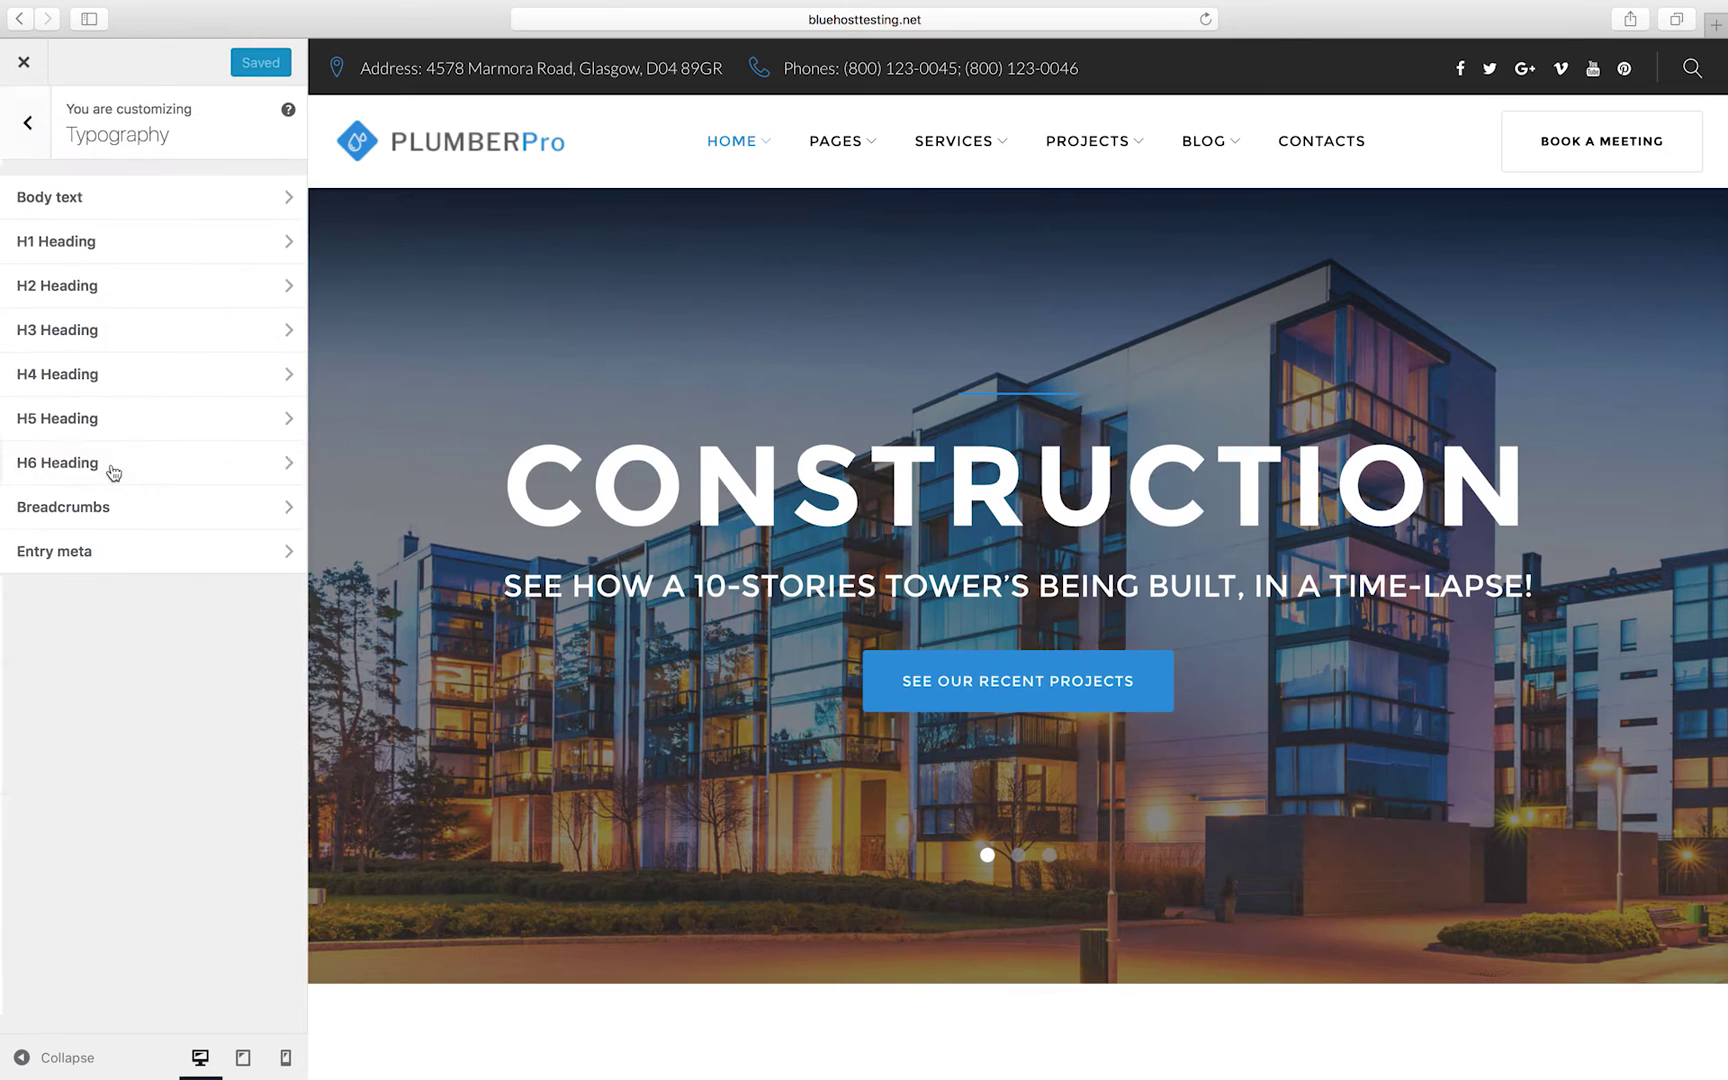
{"action": "left_click", "coordinate": [127, 206]}
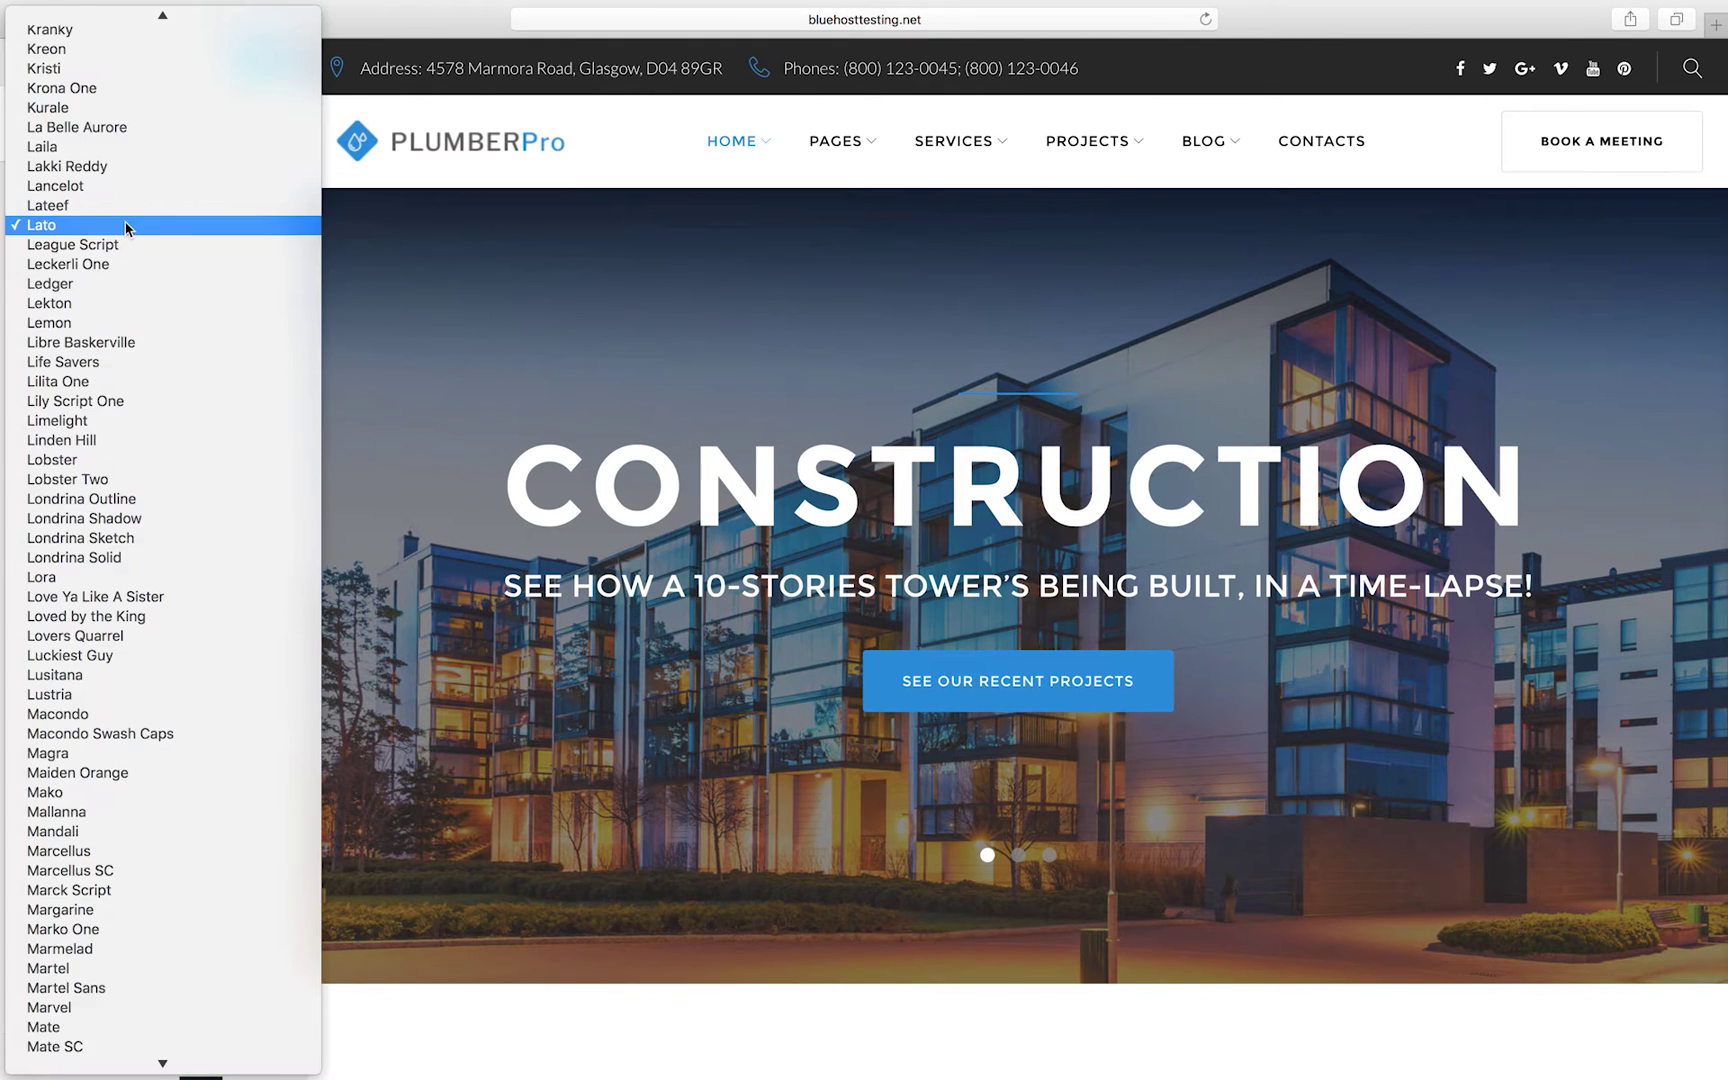
{"action": "scroll", "coordinate": [126, 227], "scroll_direction": "down", "scroll_amount": 10}
{"action": "key", "text": "Escape"}
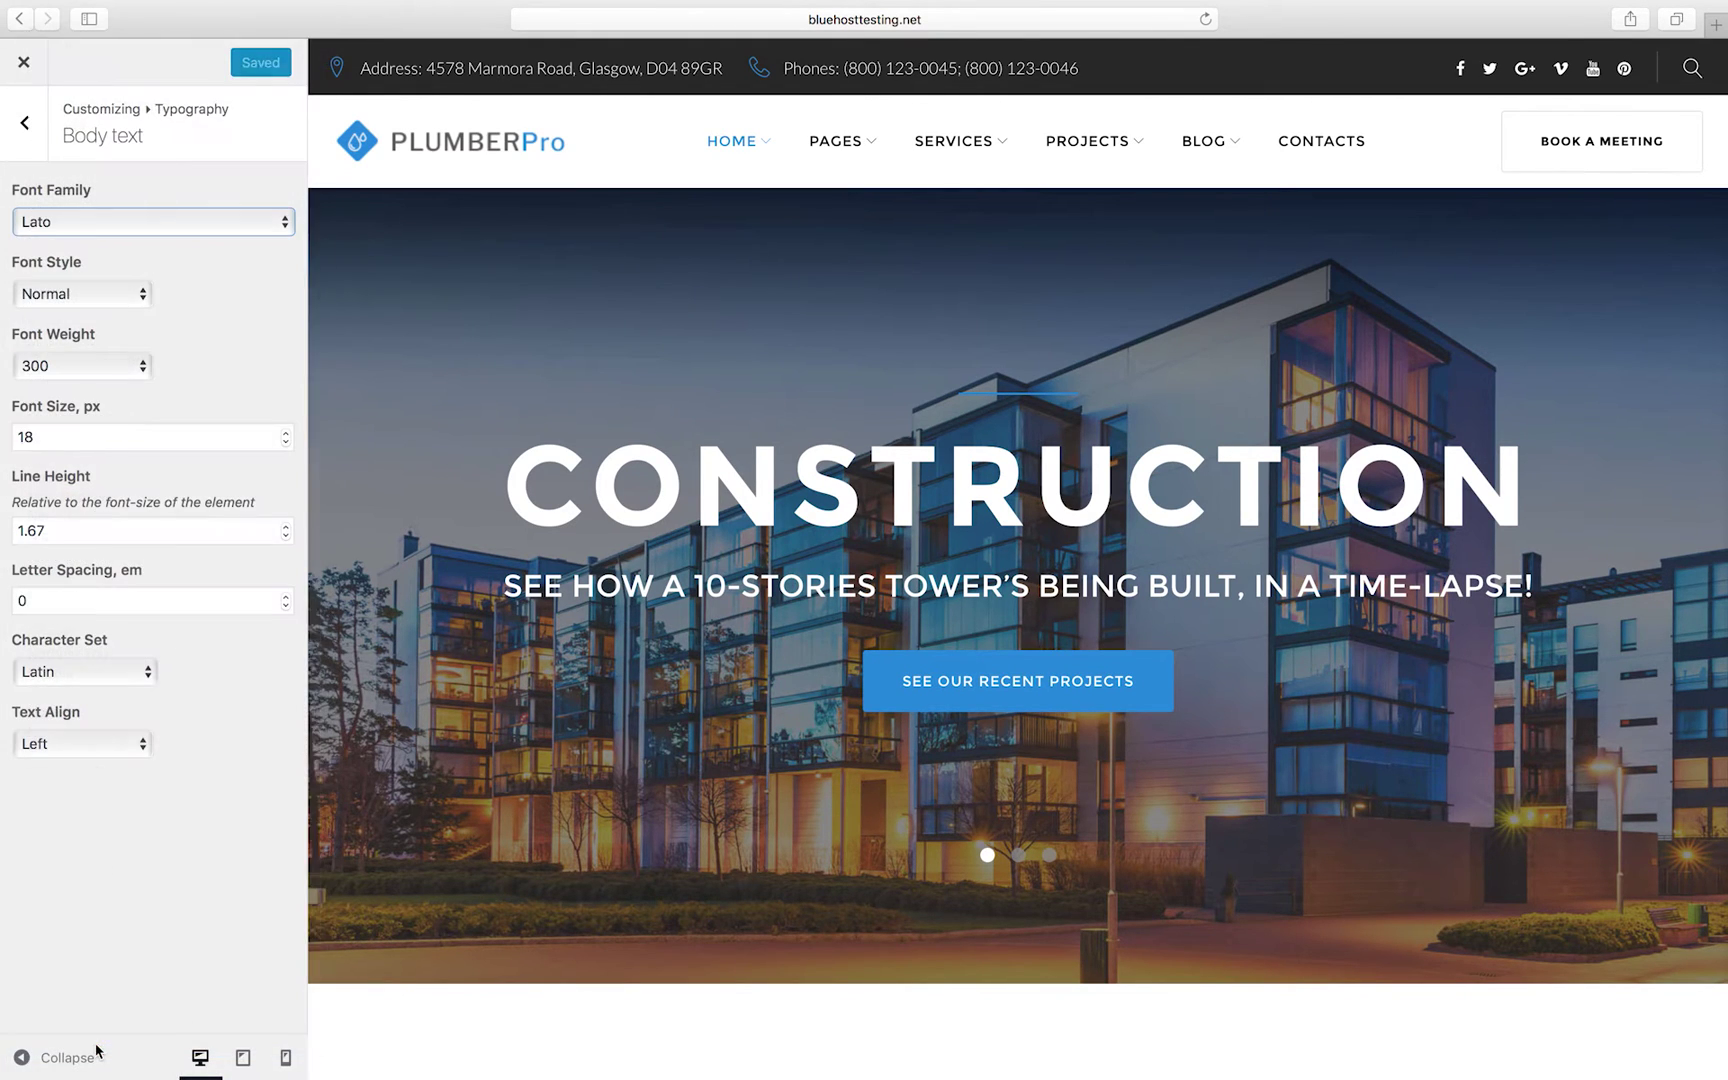
{"action": "type", "text": "open"}
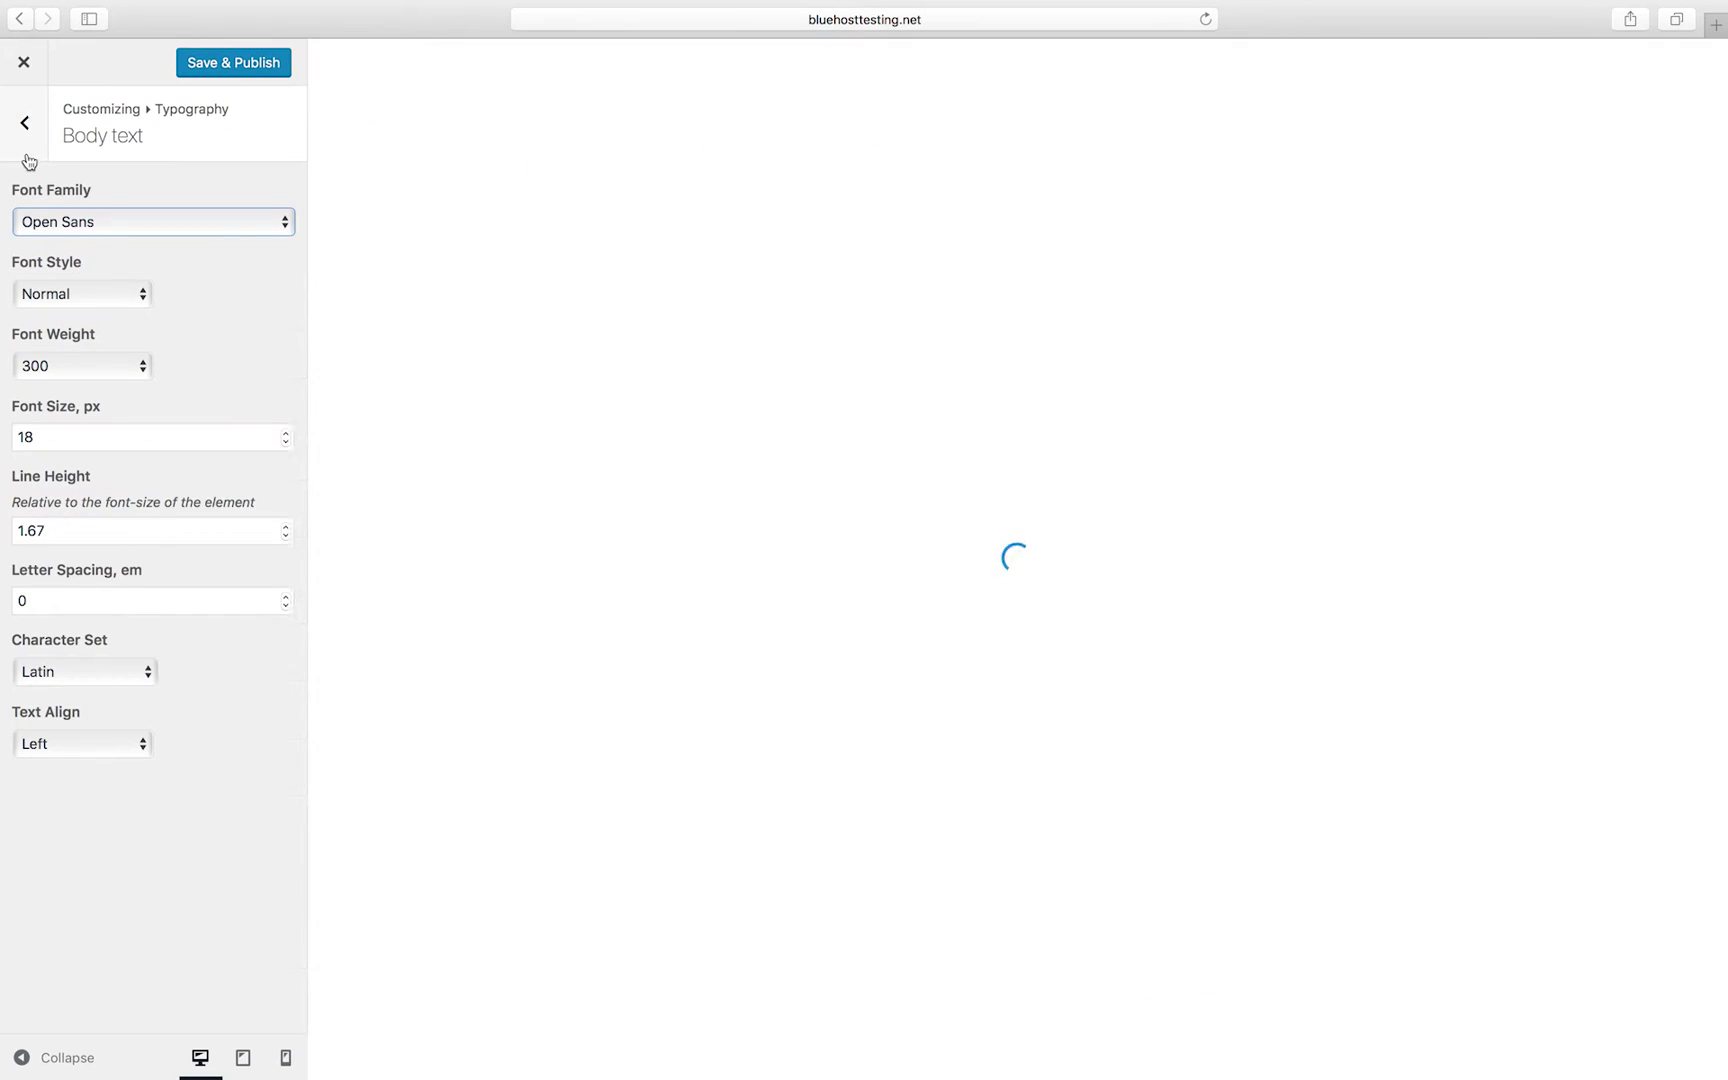
{"action": "left_click", "coordinate": [25, 124]}
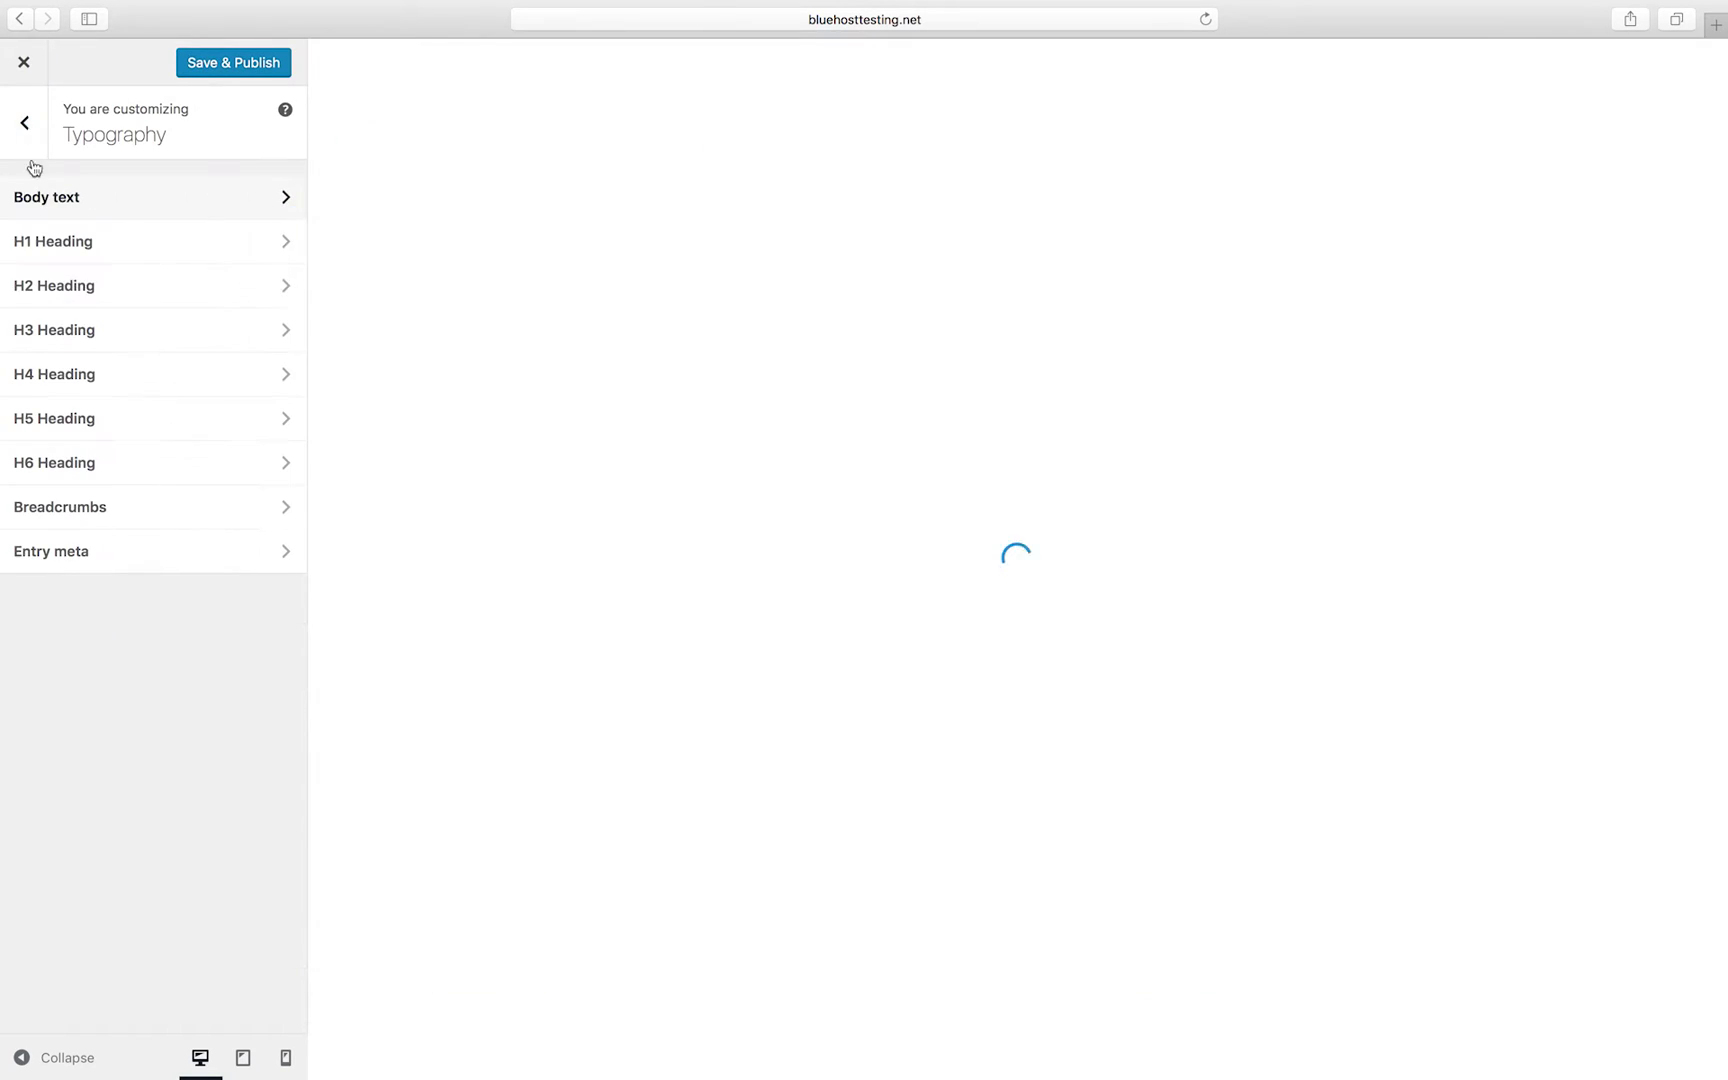
- Set H1 headings to Libre Franklin at font weight 300
{"action": "left_click", "coordinate": [101, 252]}
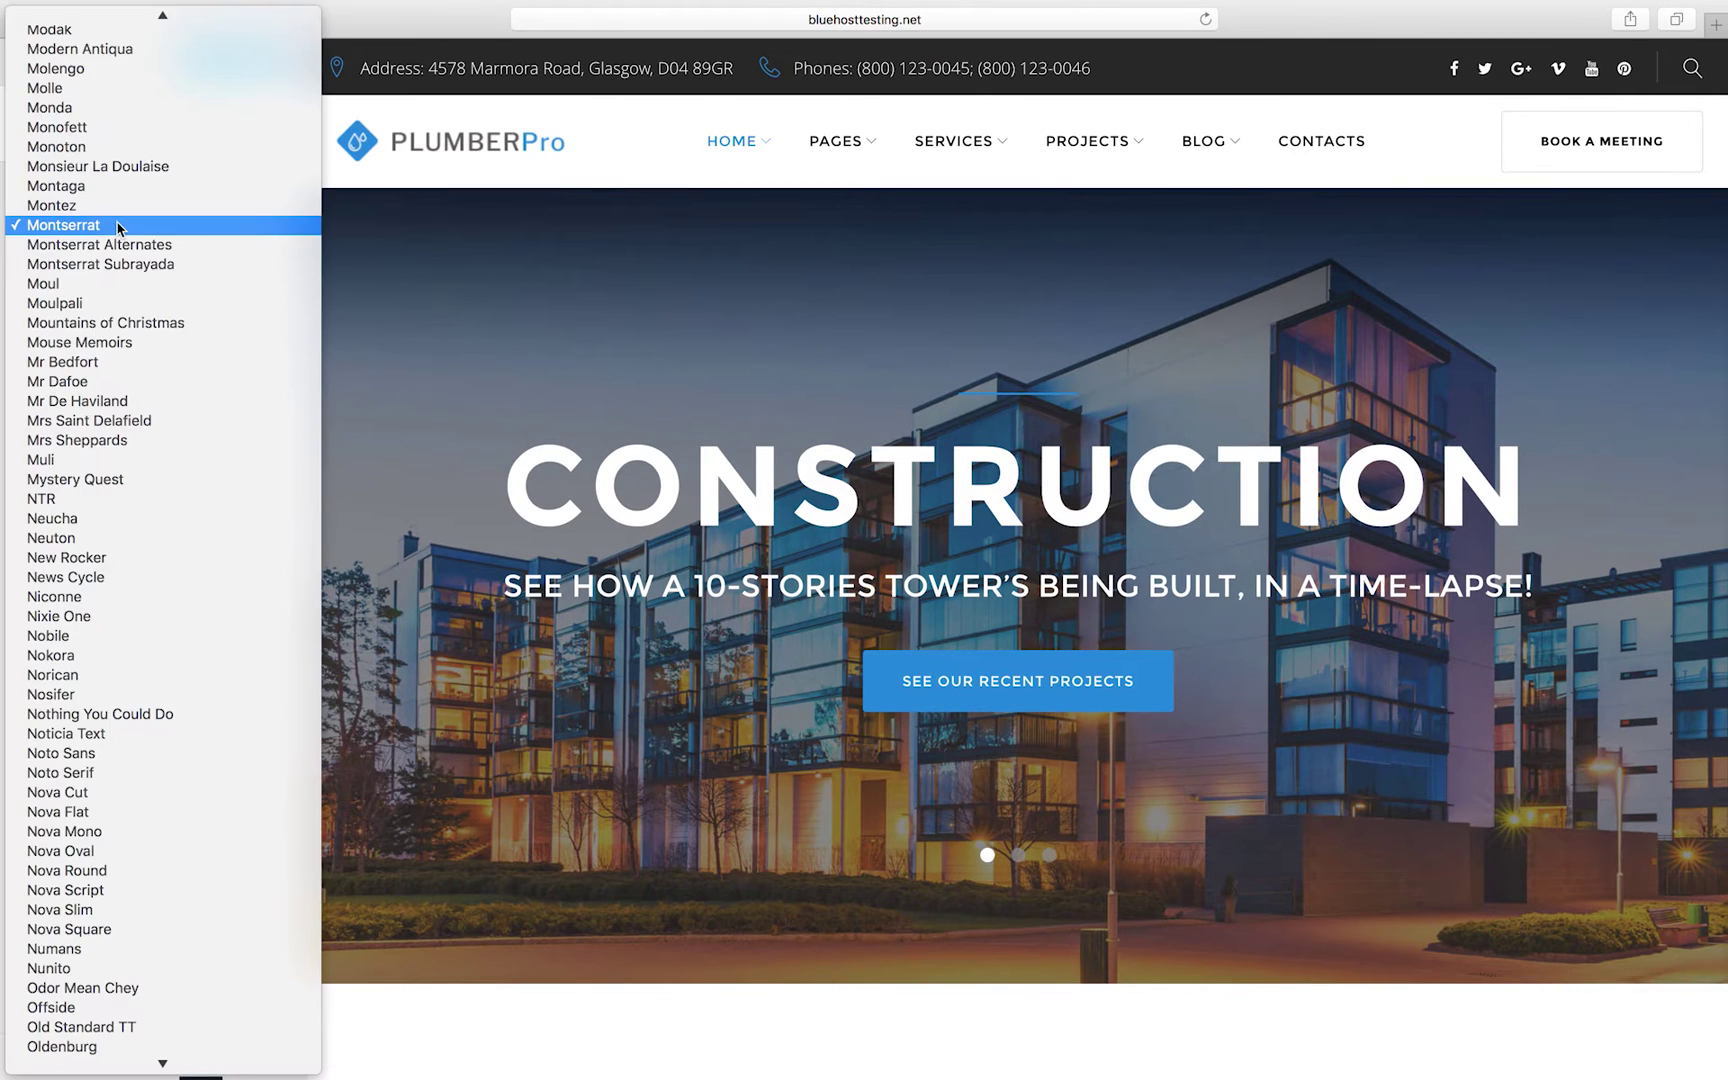
{"action": "scroll", "coordinate": [146, 541], "scroll_direction": "up", "scroll_amount": 15}
{"action": "left_click", "coordinate": [61, 21]}
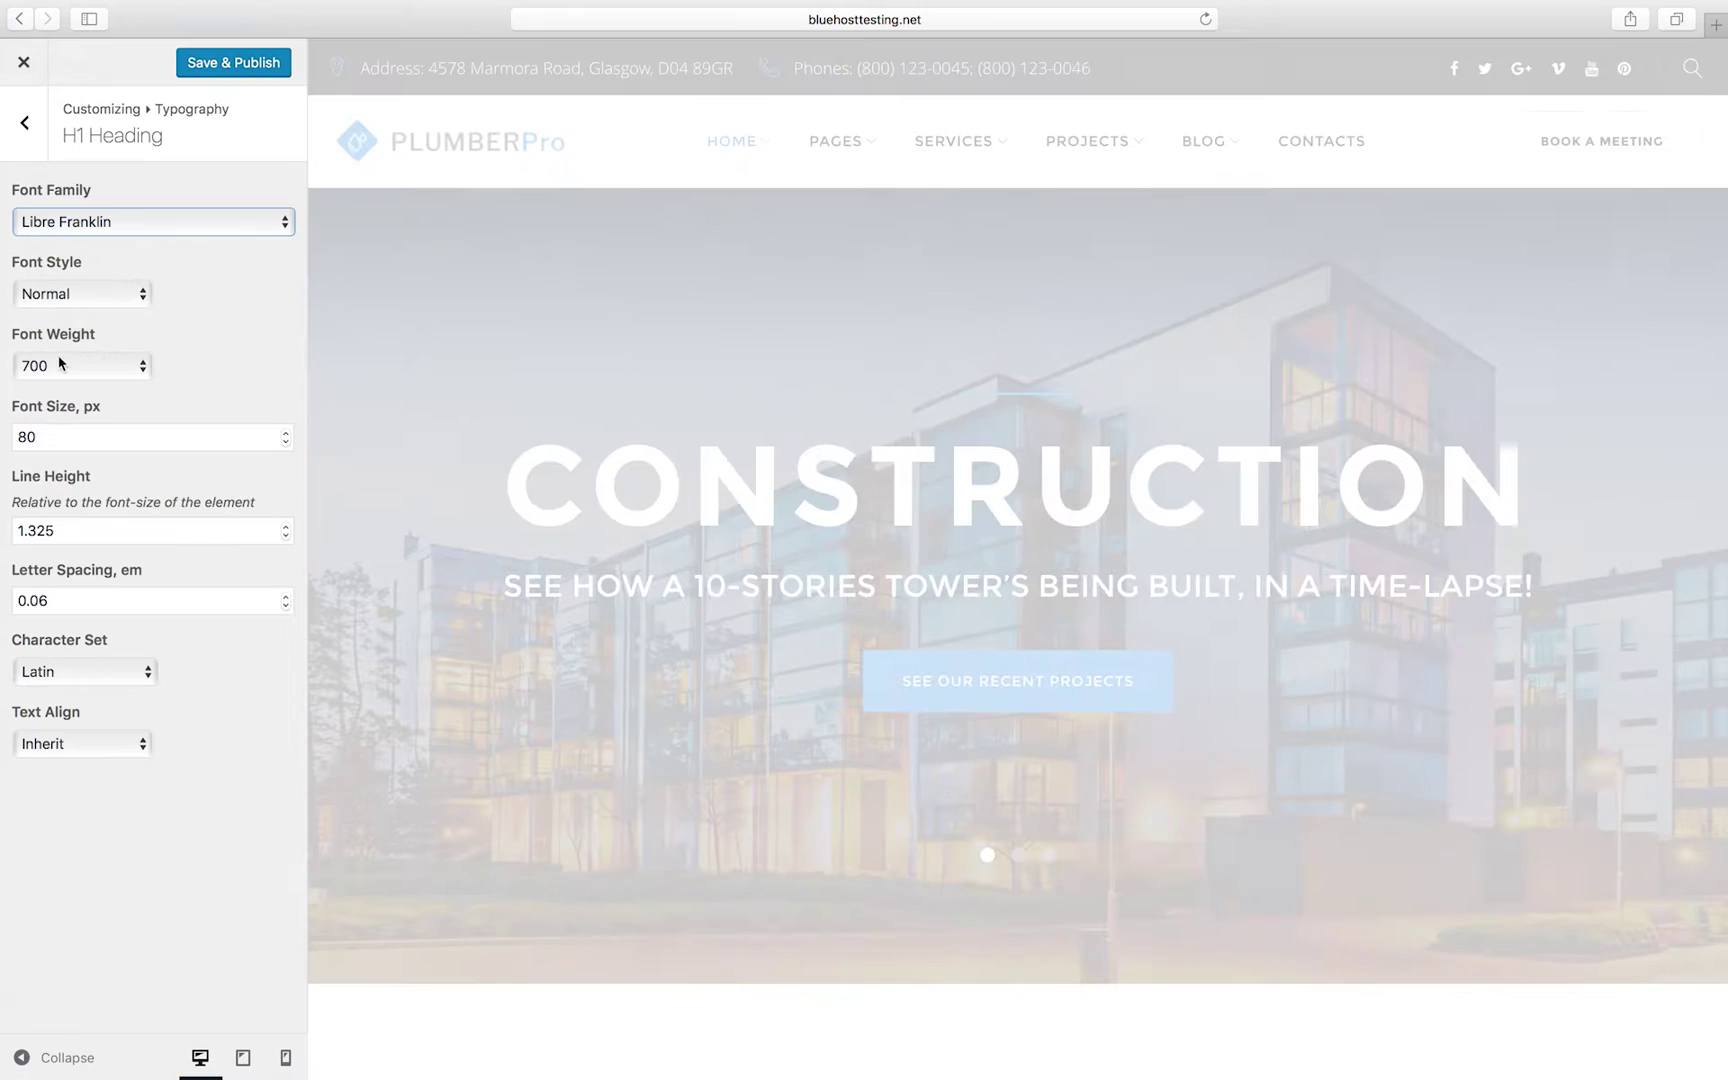
{"action": "left_click", "coordinate": [59, 368]}
{"action": "key", "text": "Escape"}
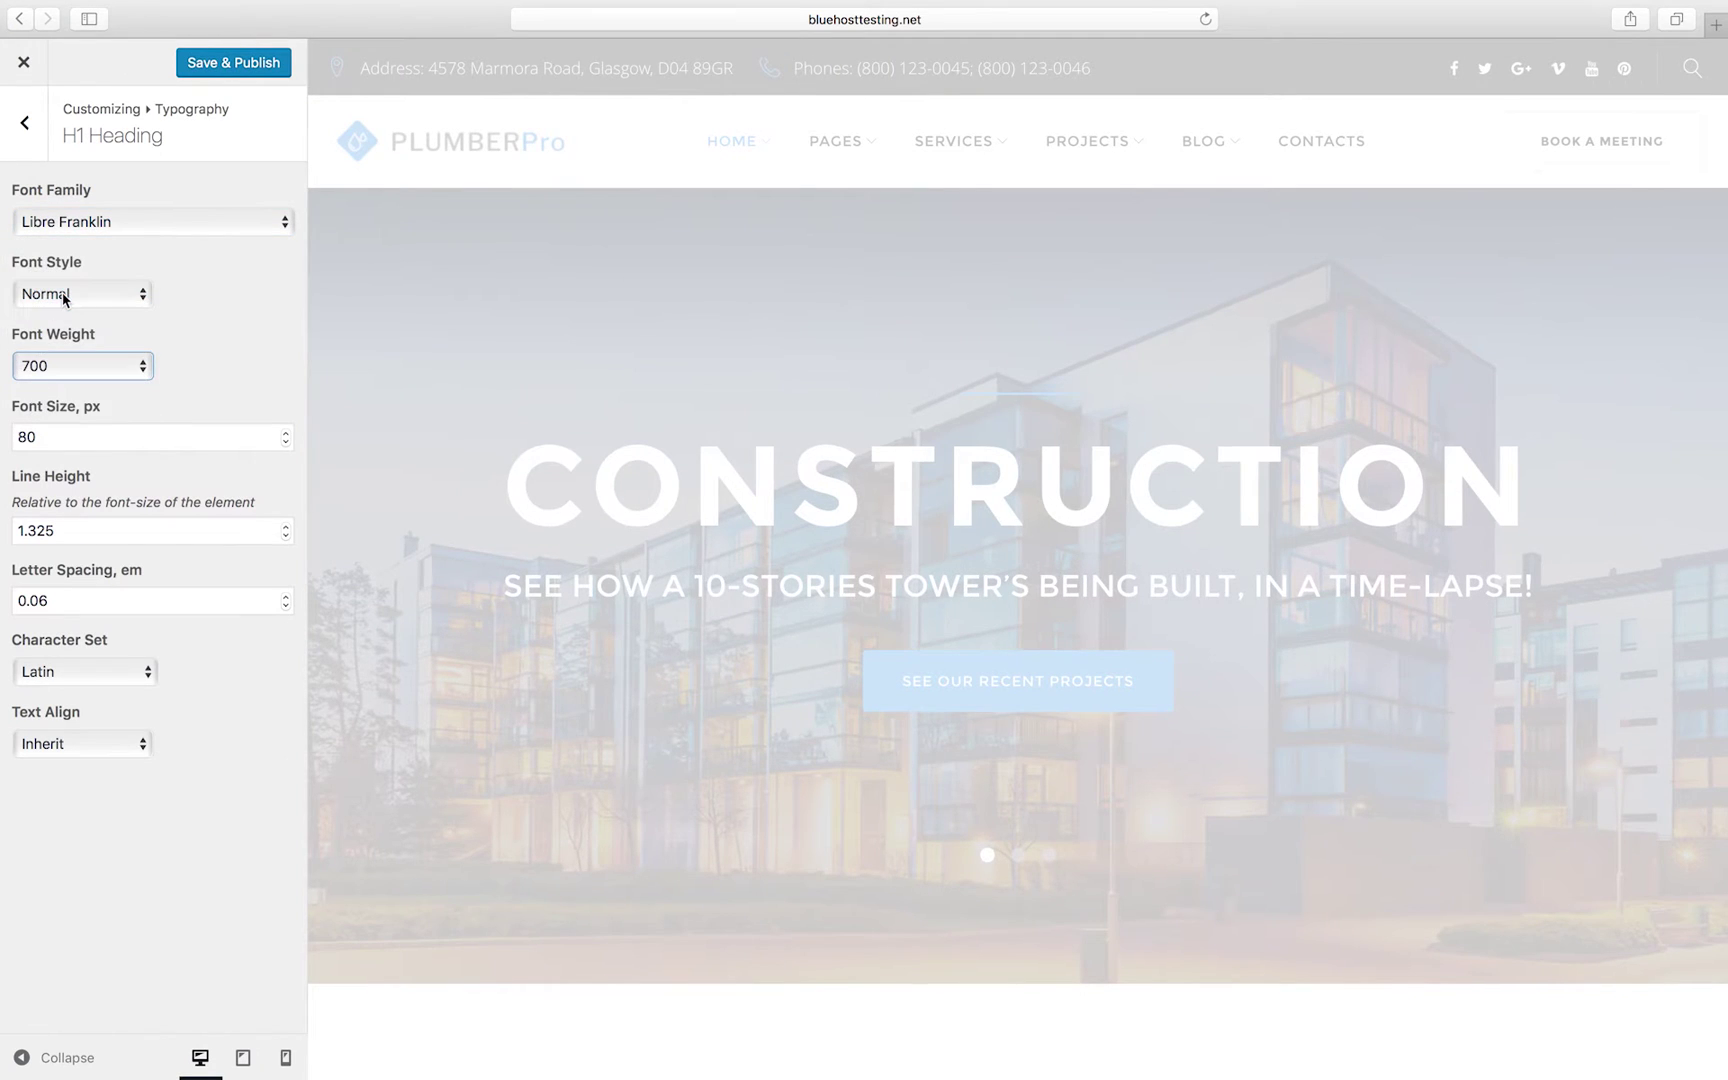
{"action": "left_click", "coordinate": [26, 139]}
{"action": "left_click", "coordinate": [27, 131]}
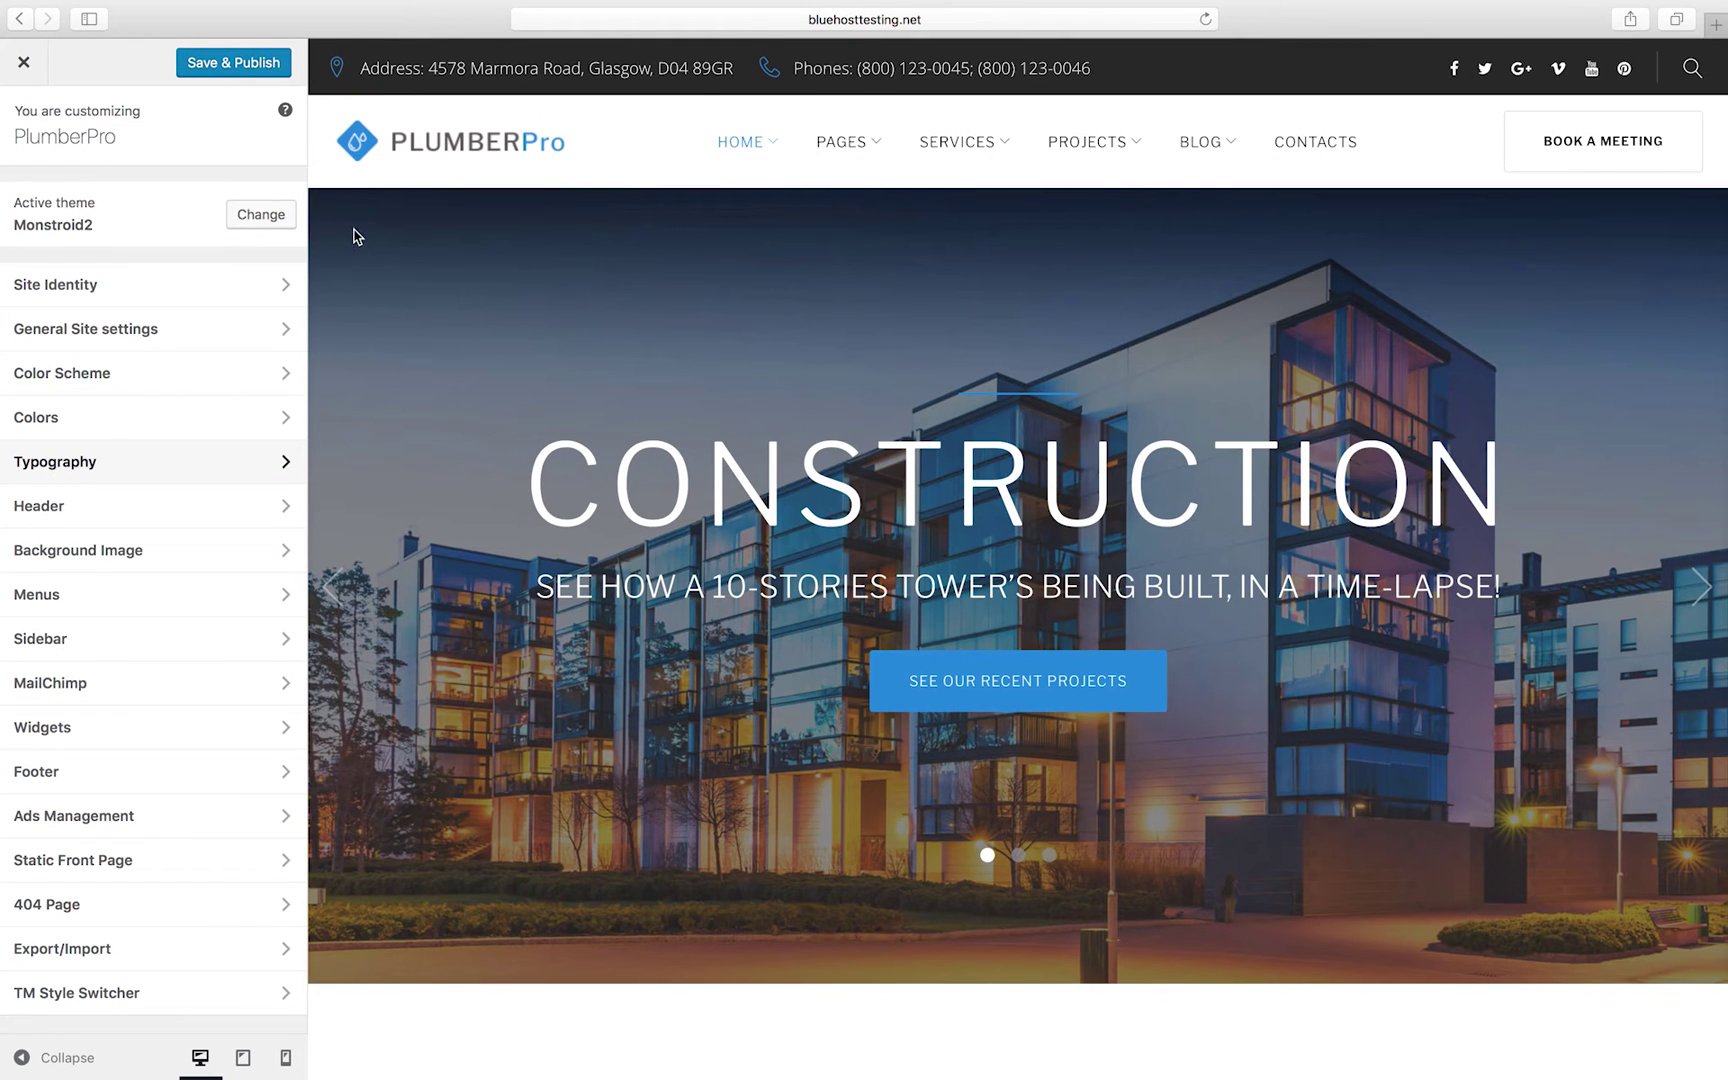
- Publish the typography changes and close the customizer to view the live site
{"action": "left_click", "coordinate": [235, 63]}
{"action": "left_click", "coordinate": [23, 61]}
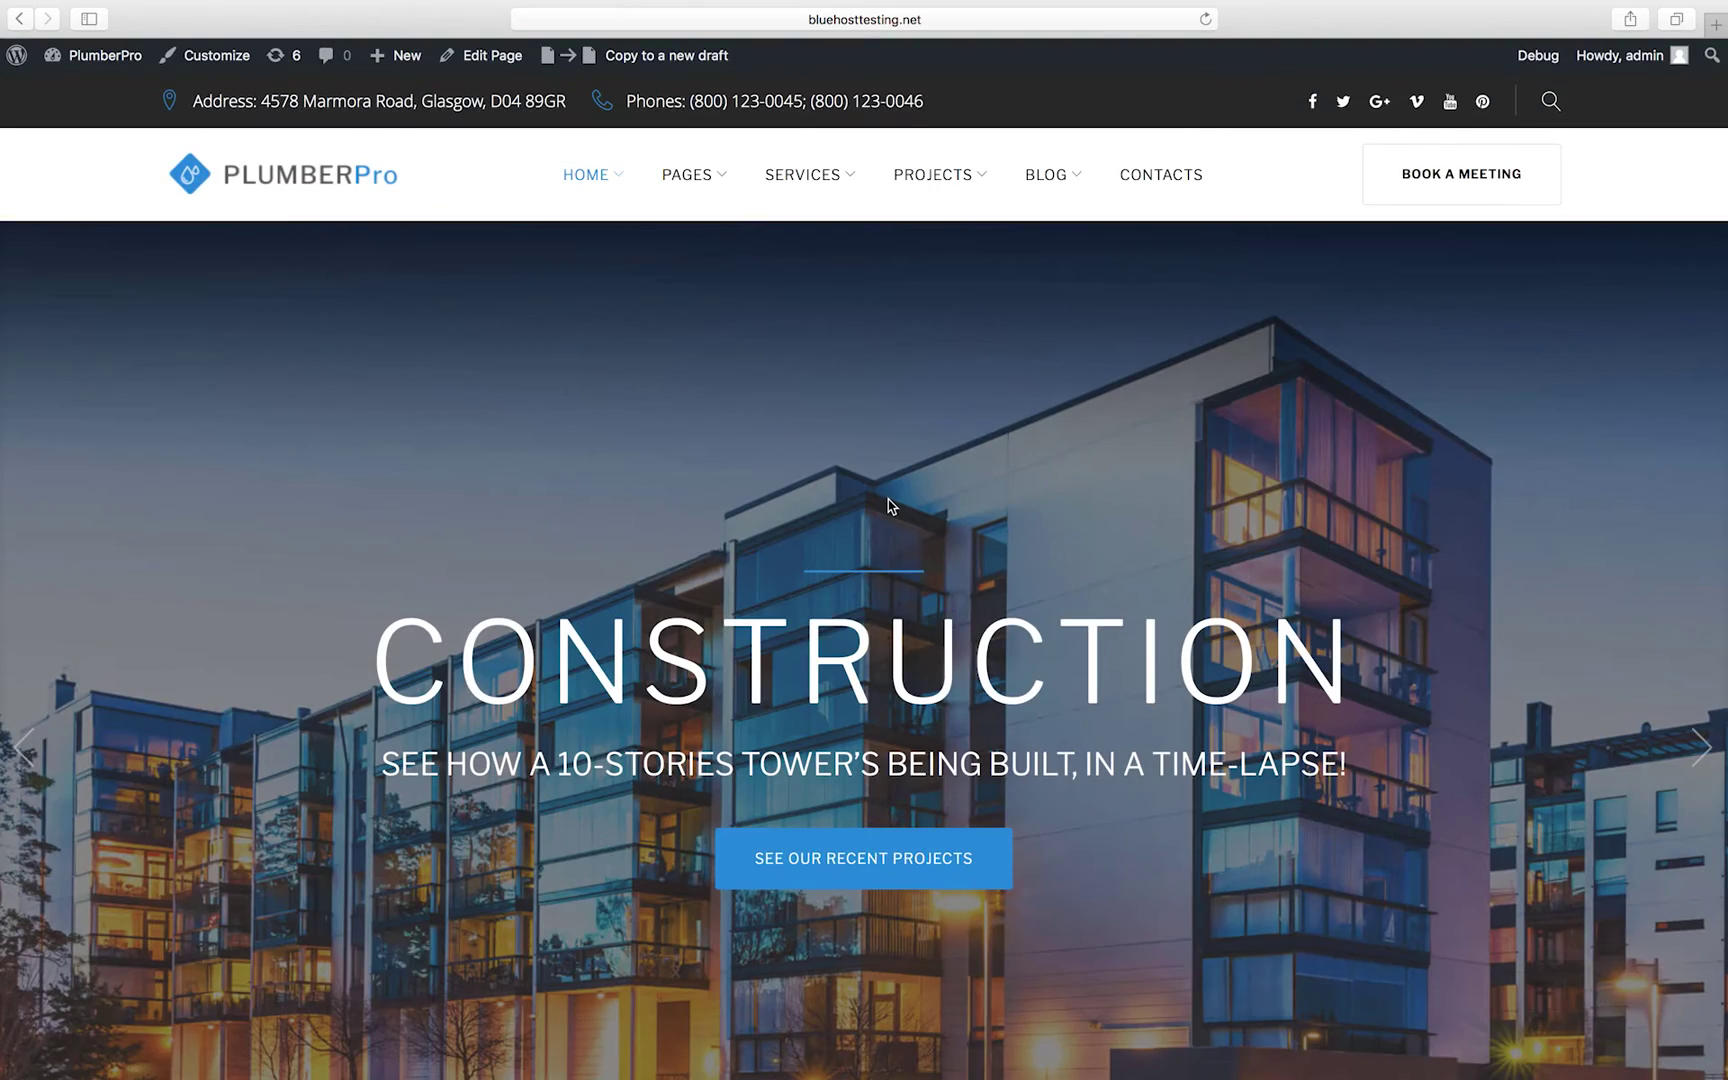
{"action": "scroll", "coordinate": [892, 502], "scroll_direction": "down", "scroll_amount": 5}
{"action": "scroll", "coordinate": [891, 503], "scroll_direction": "down", "scroll_amount": 5}
{"action": "scroll", "coordinate": [892, 507], "scroll_direction": "down", "scroll_amount": 3}
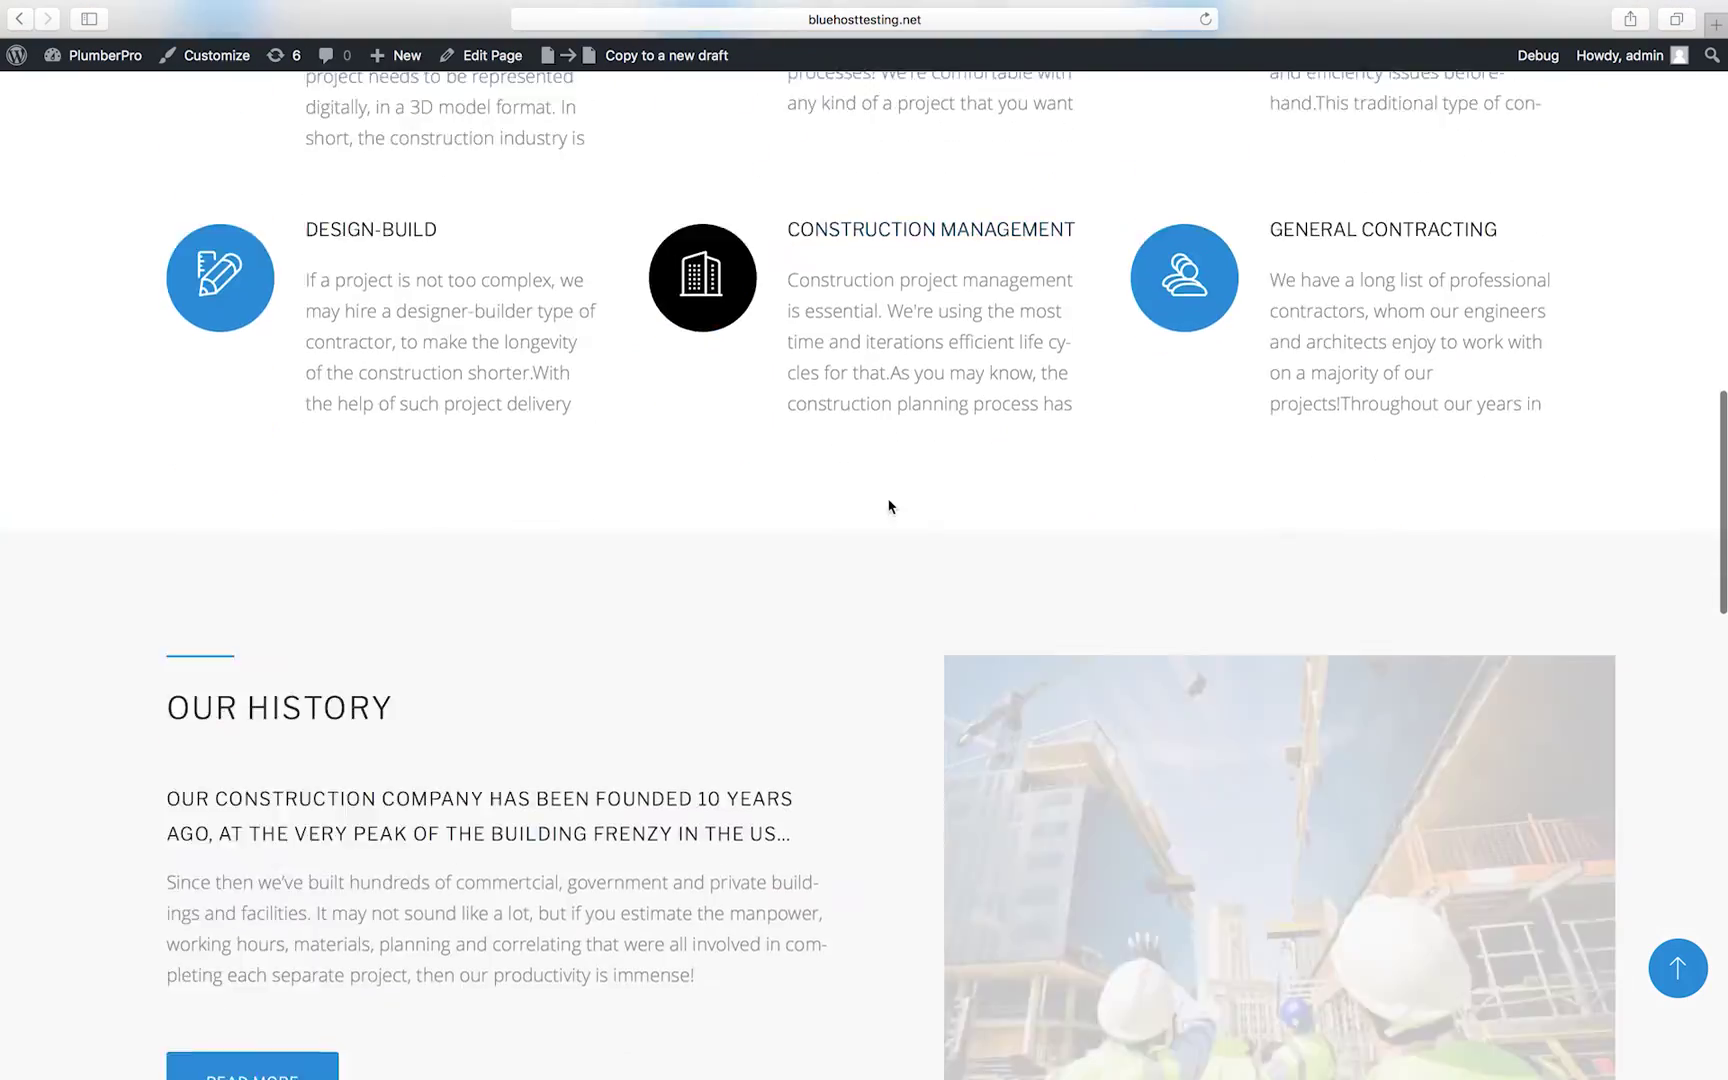
{"action": "scroll", "coordinate": [891, 506], "scroll_direction": "down", "scroll_amount": 5}
{"action": "scroll", "coordinate": [891, 506], "scroll_direction": "down", "scroll_amount": 5}
{"action": "scroll", "coordinate": [891, 506], "scroll_direction": "down", "scroll_amount": 5}
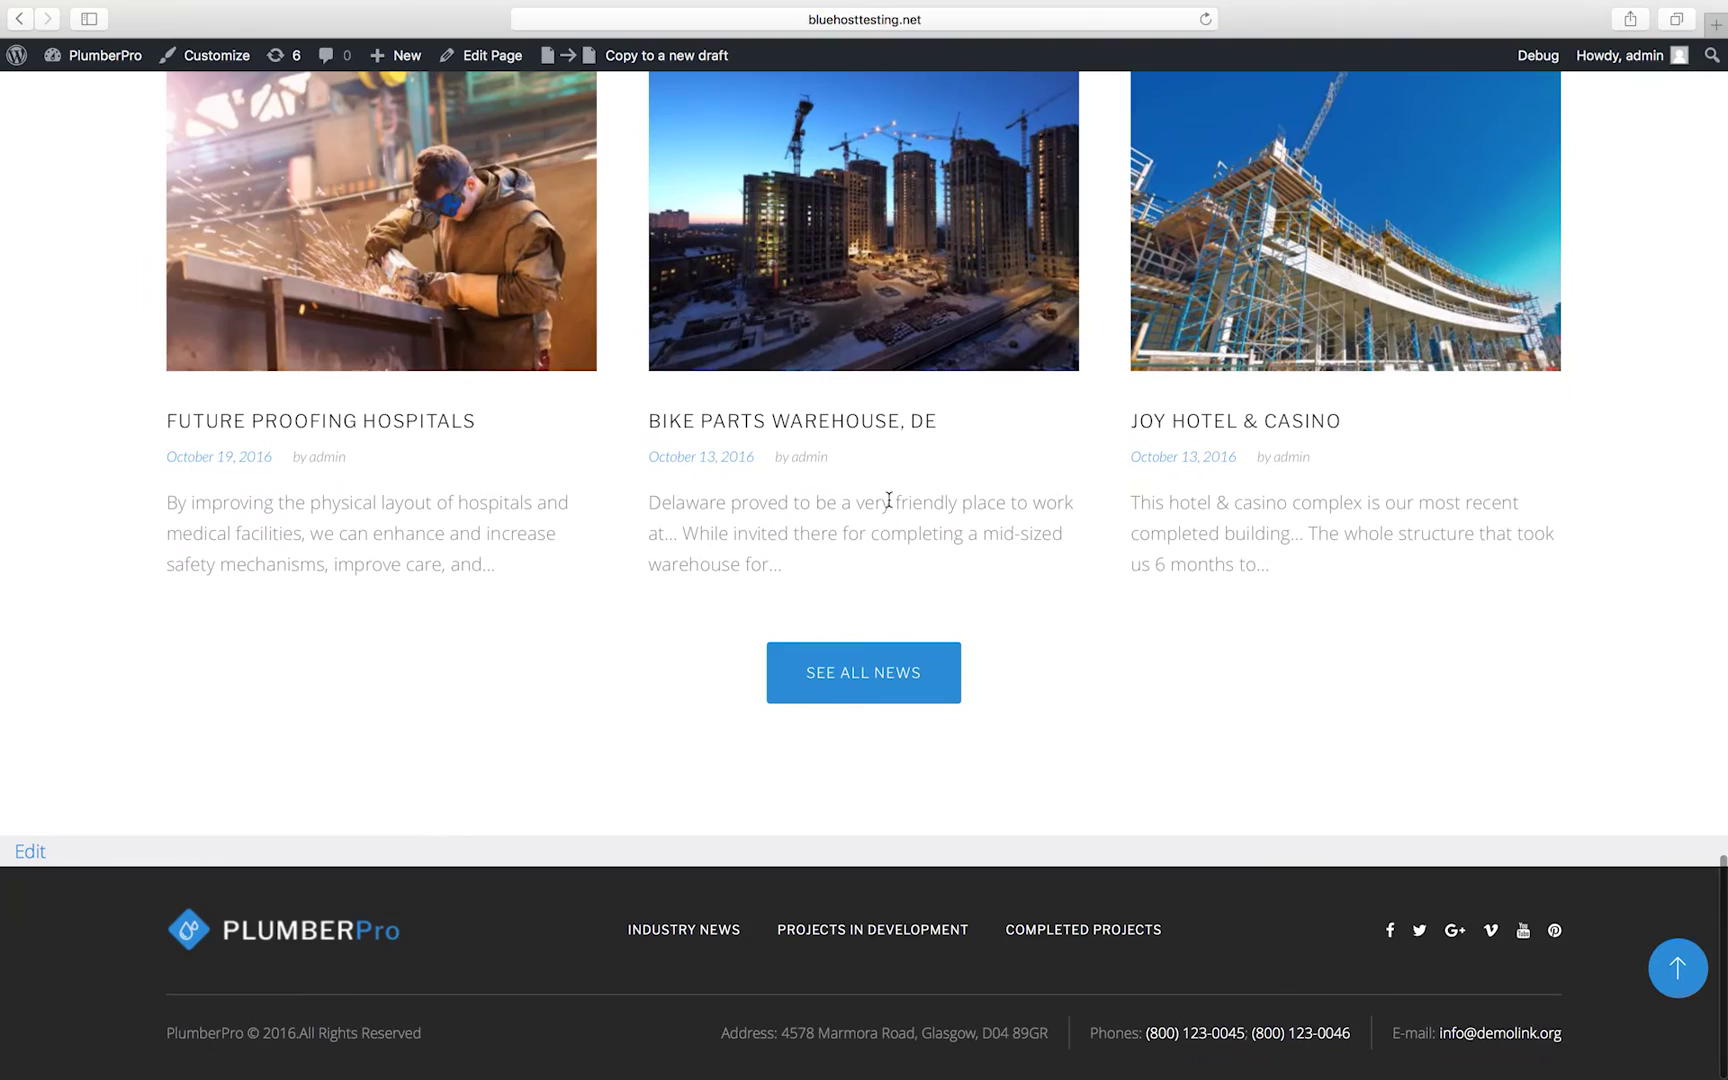
{"action": "scroll", "coordinate": [889, 506], "scroll_direction": "up", "scroll_amount": 5}
{"action": "scroll", "coordinate": [889, 507], "scroll_direction": "up", "scroll_amount": 15}
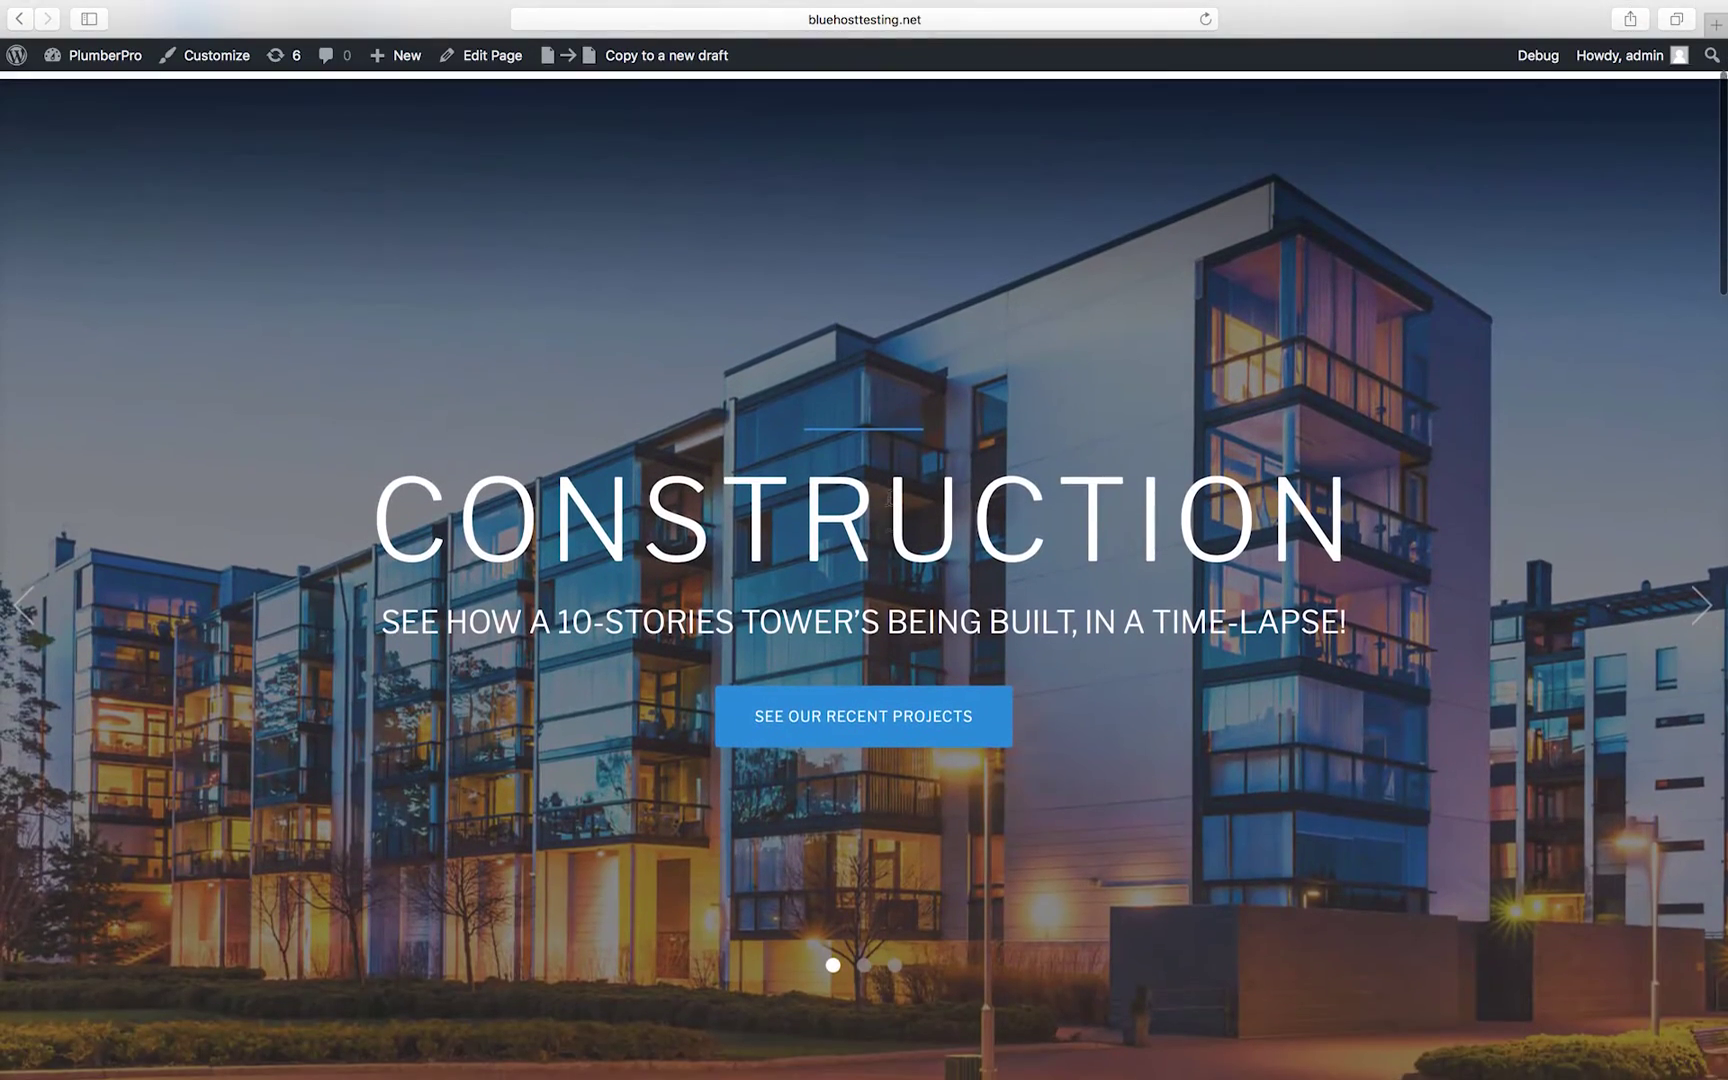
{"action": "scroll", "coordinate": [888, 497], "scroll_direction": "up", "scroll_amount": 2}
{"action": "left_click", "coordinate": [480, 61]}
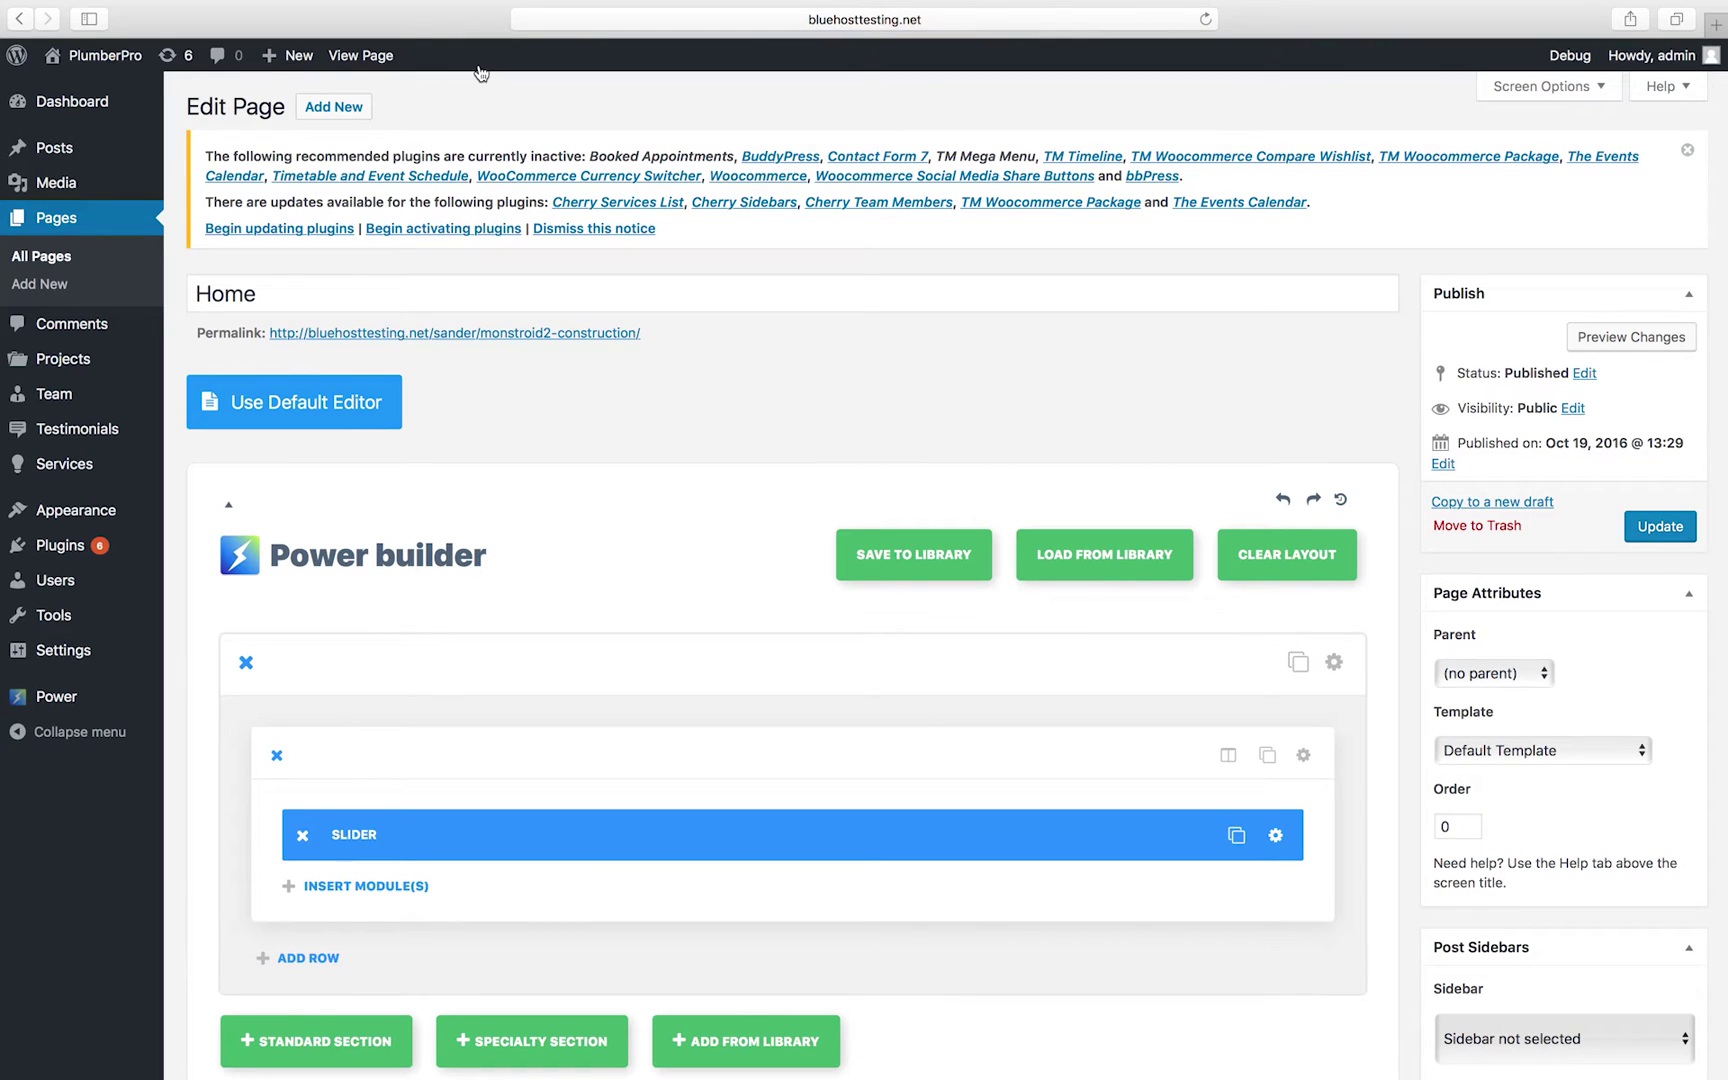
{"action": "scroll", "coordinate": [834, 391], "scroll_direction": "down", "scroll_amount": 3}
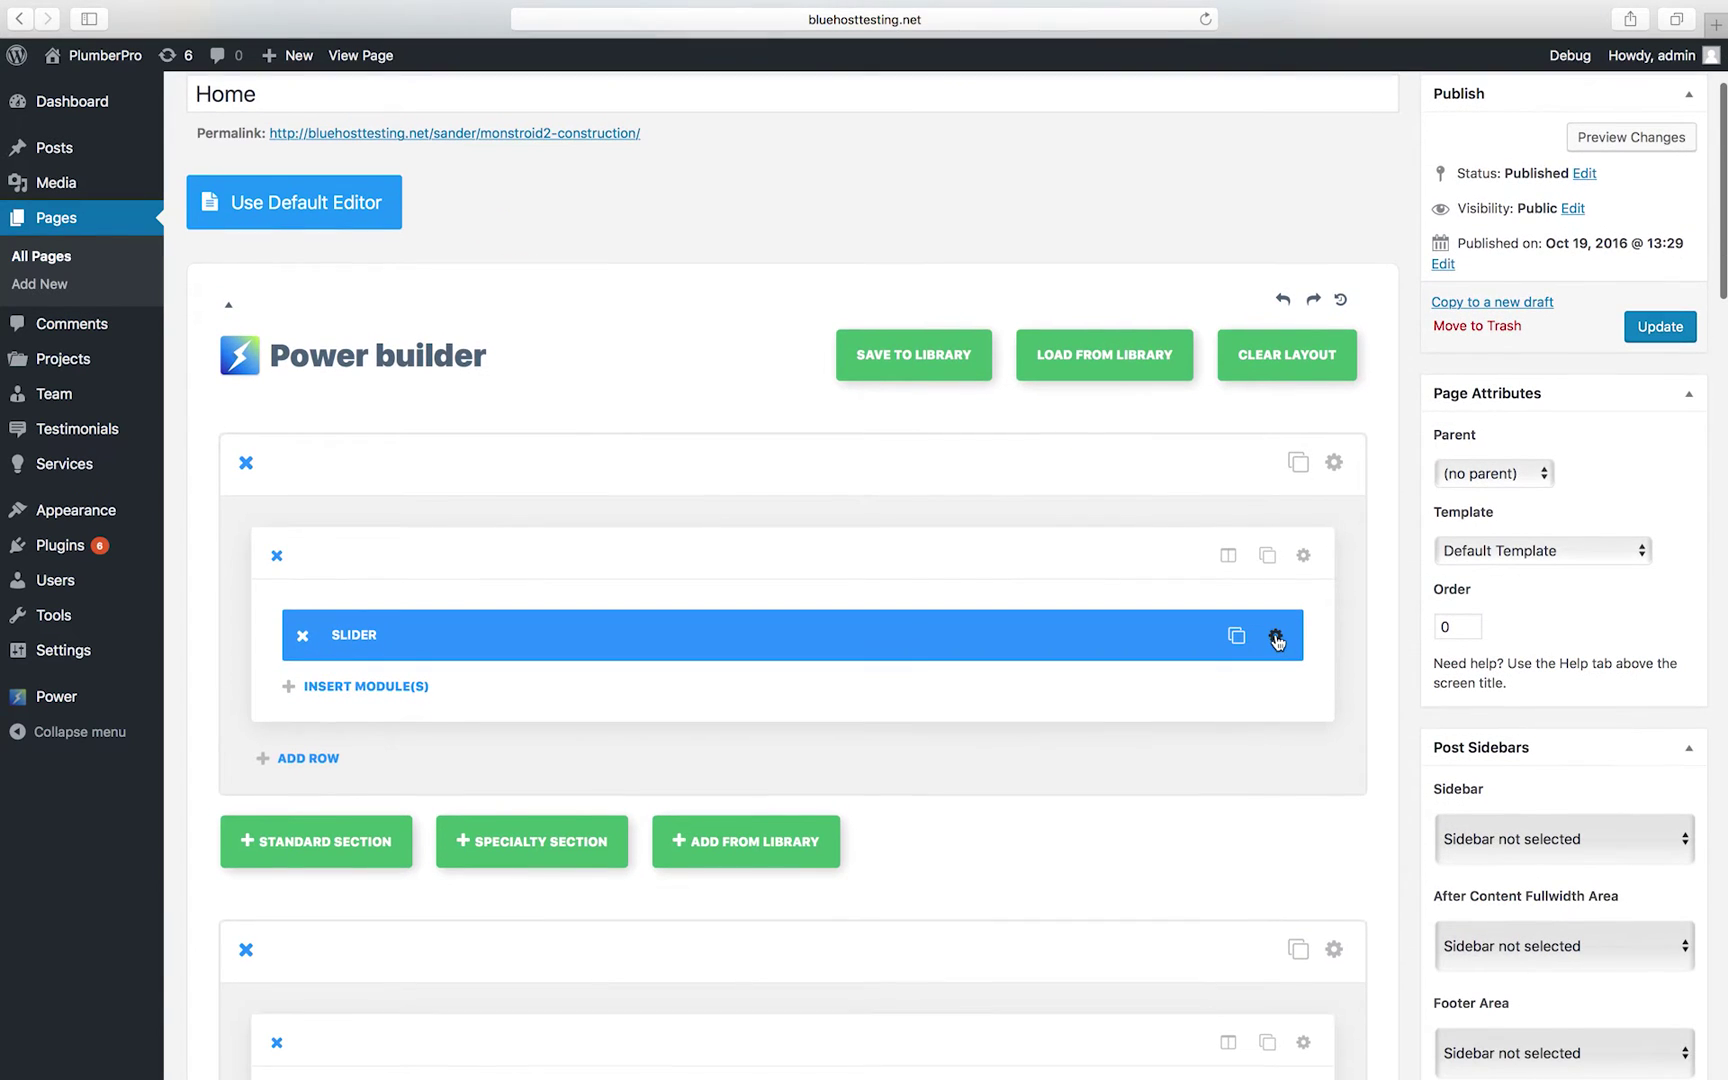
{"action": "left_click", "coordinate": [1276, 637]}
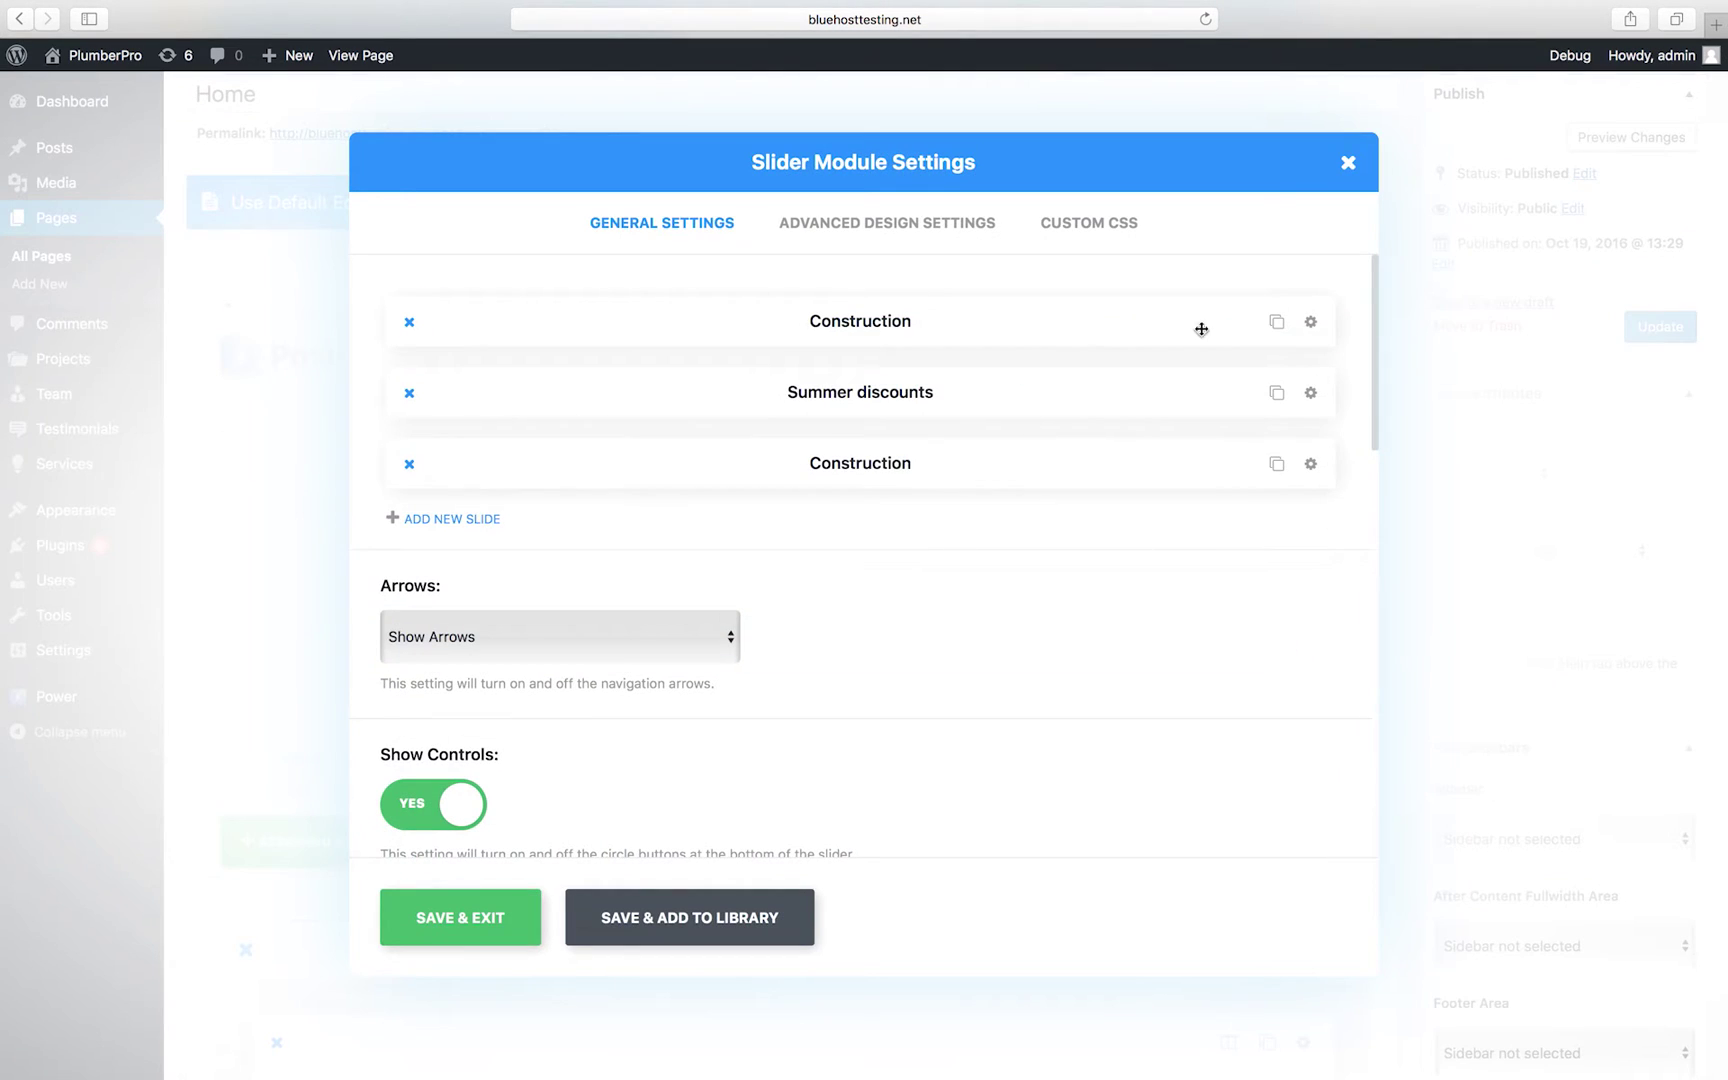
{"action": "left_click", "coordinate": [1310, 323]}
{"action": "type", "text": "(800) 123 45 67"}
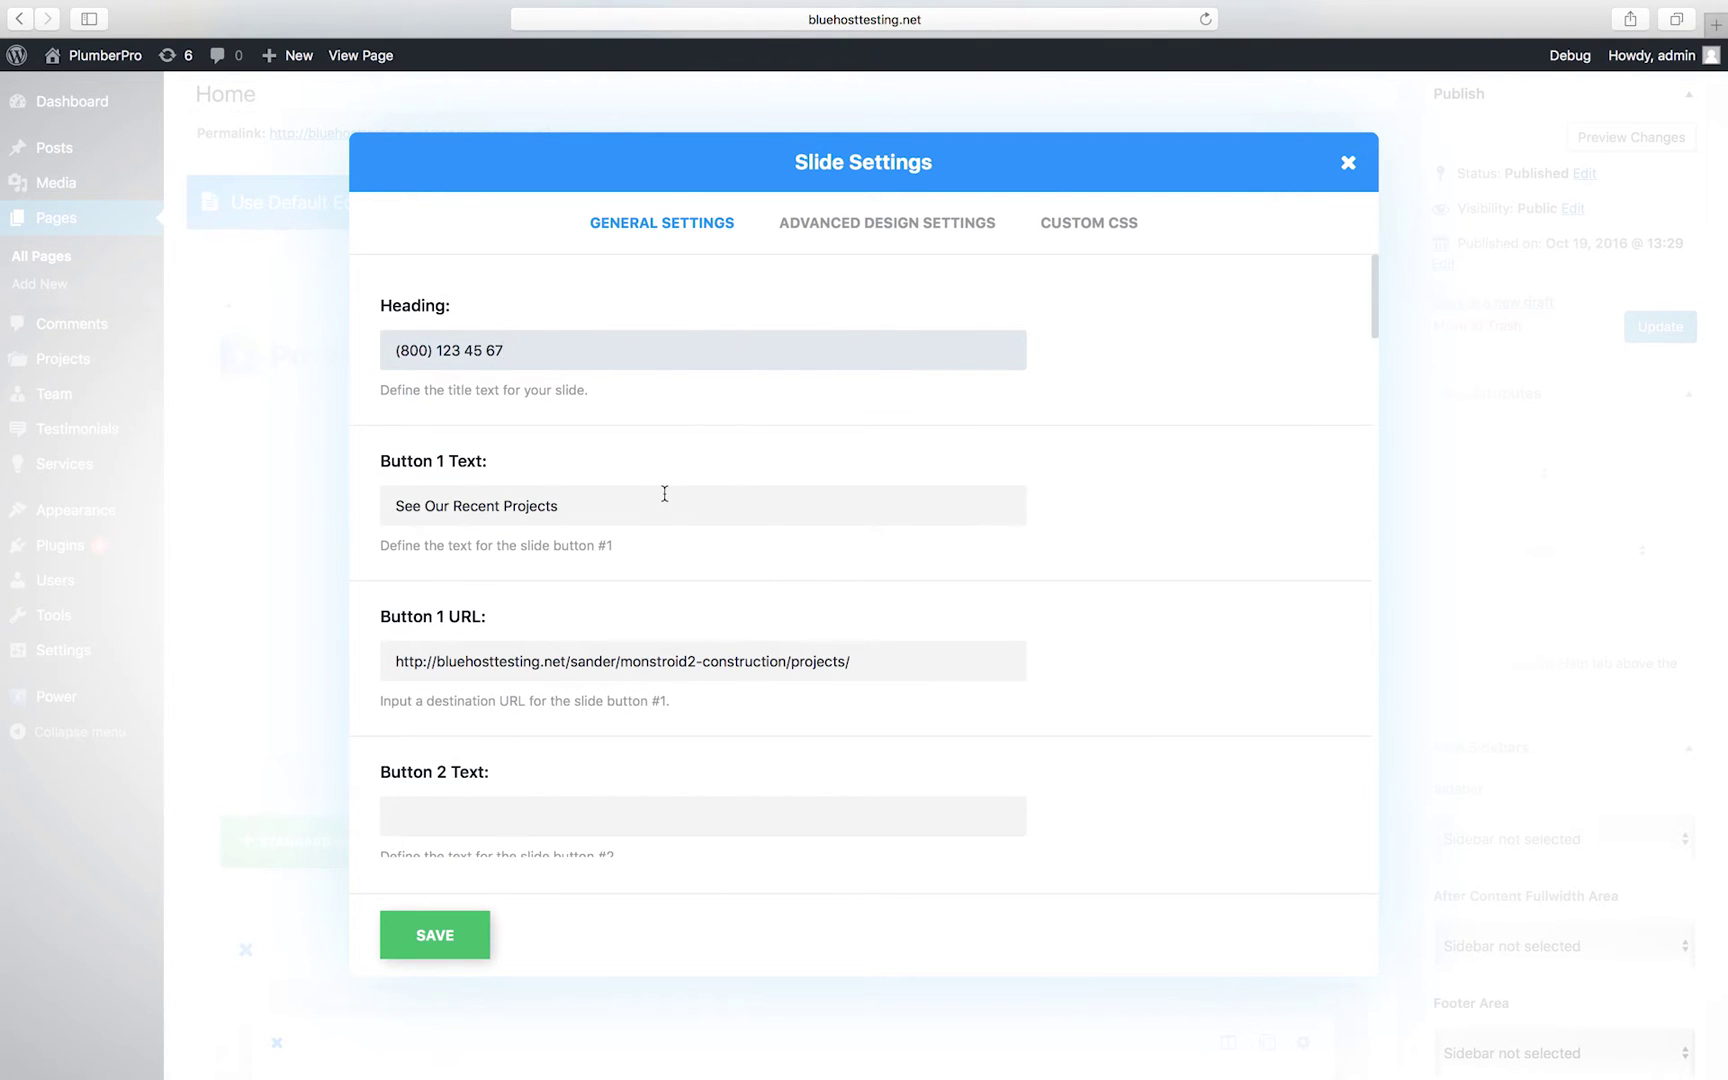
{"action": "scroll", "coordinate": [664, 504], "scroll_direction": "down", "scroll_amount": 3}
{"action": "scroll", "coordinate": [664, 507], "scroll_direction": "down", "scroll_amount": 4}
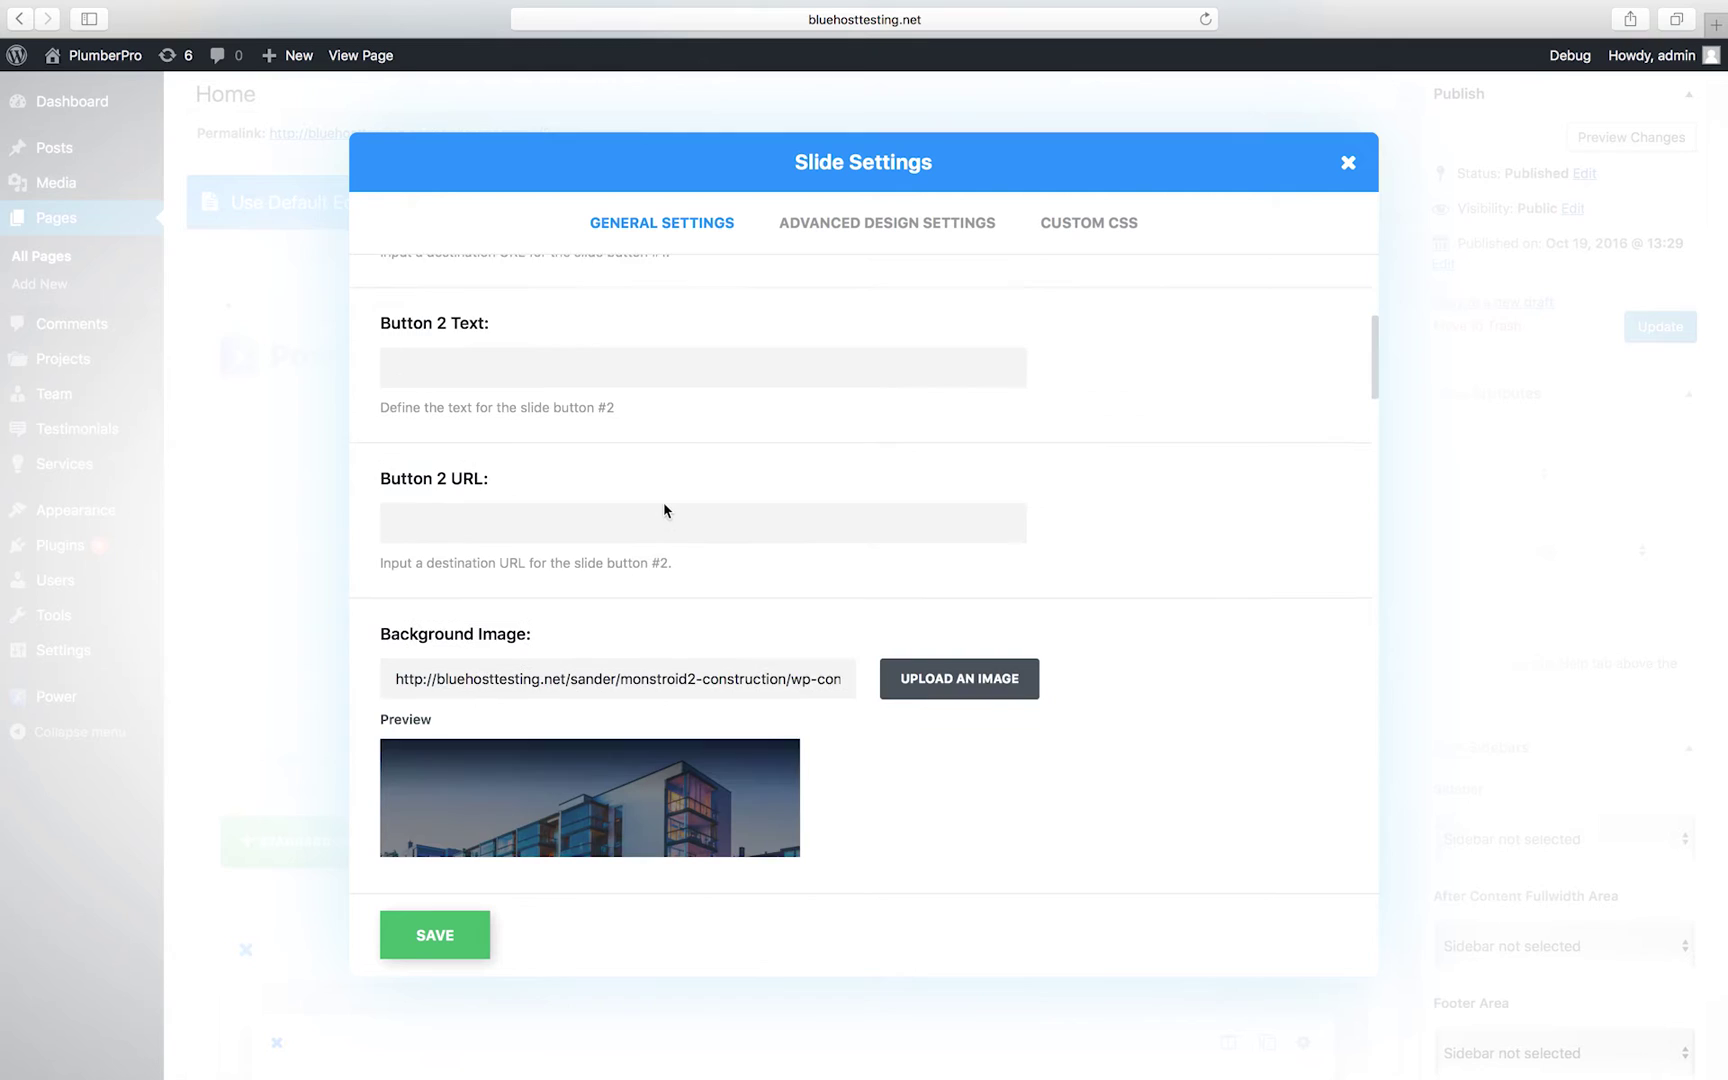
{"action": "scroll", "coordinate": [665, 511], "scroll_direction": "down", "scroll_amount": 1}
{"action": "scroll", "coordinate": [664, 513], "scroll_direction": "down", "scroll_amount": 2}
- Upload slide-1.jpg and set it as the first slide's background image
{"action": "left_click", "coordinate": [890, 532]}
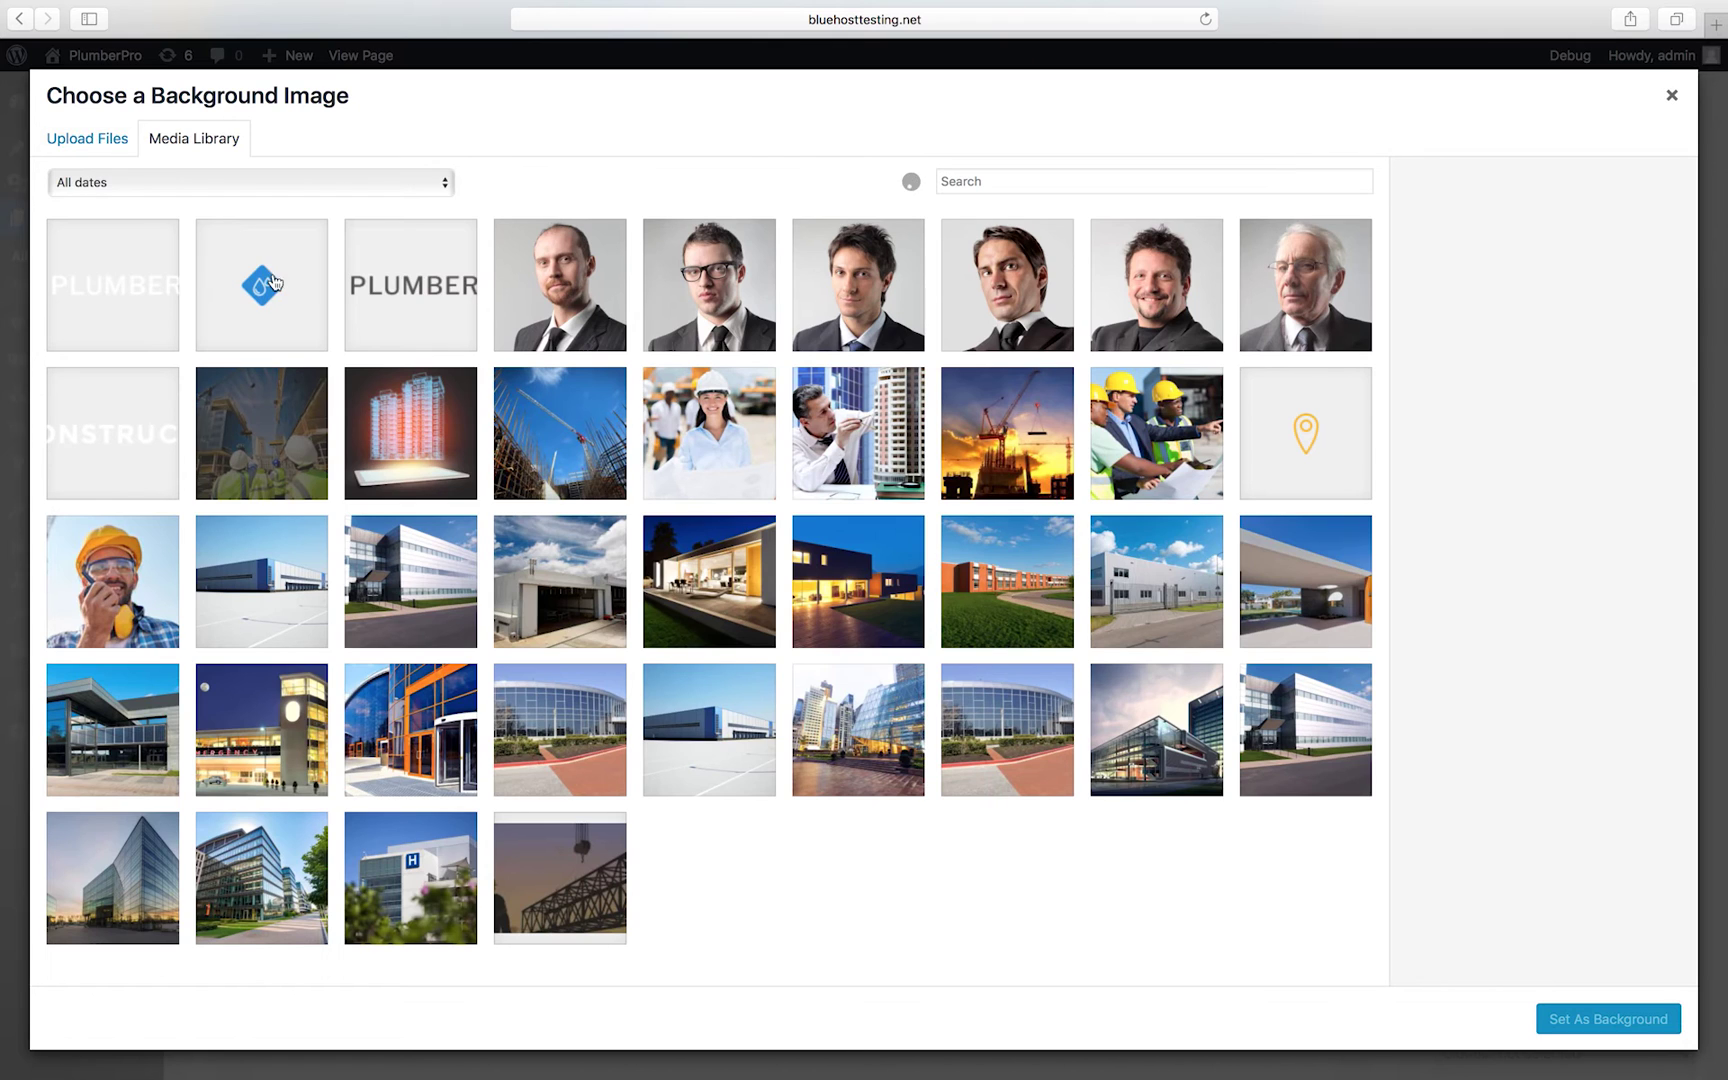
{"action": "left_click", "coordinate": [118, 141]}
{"action": "left_click", "coordinate": [852, 514]}
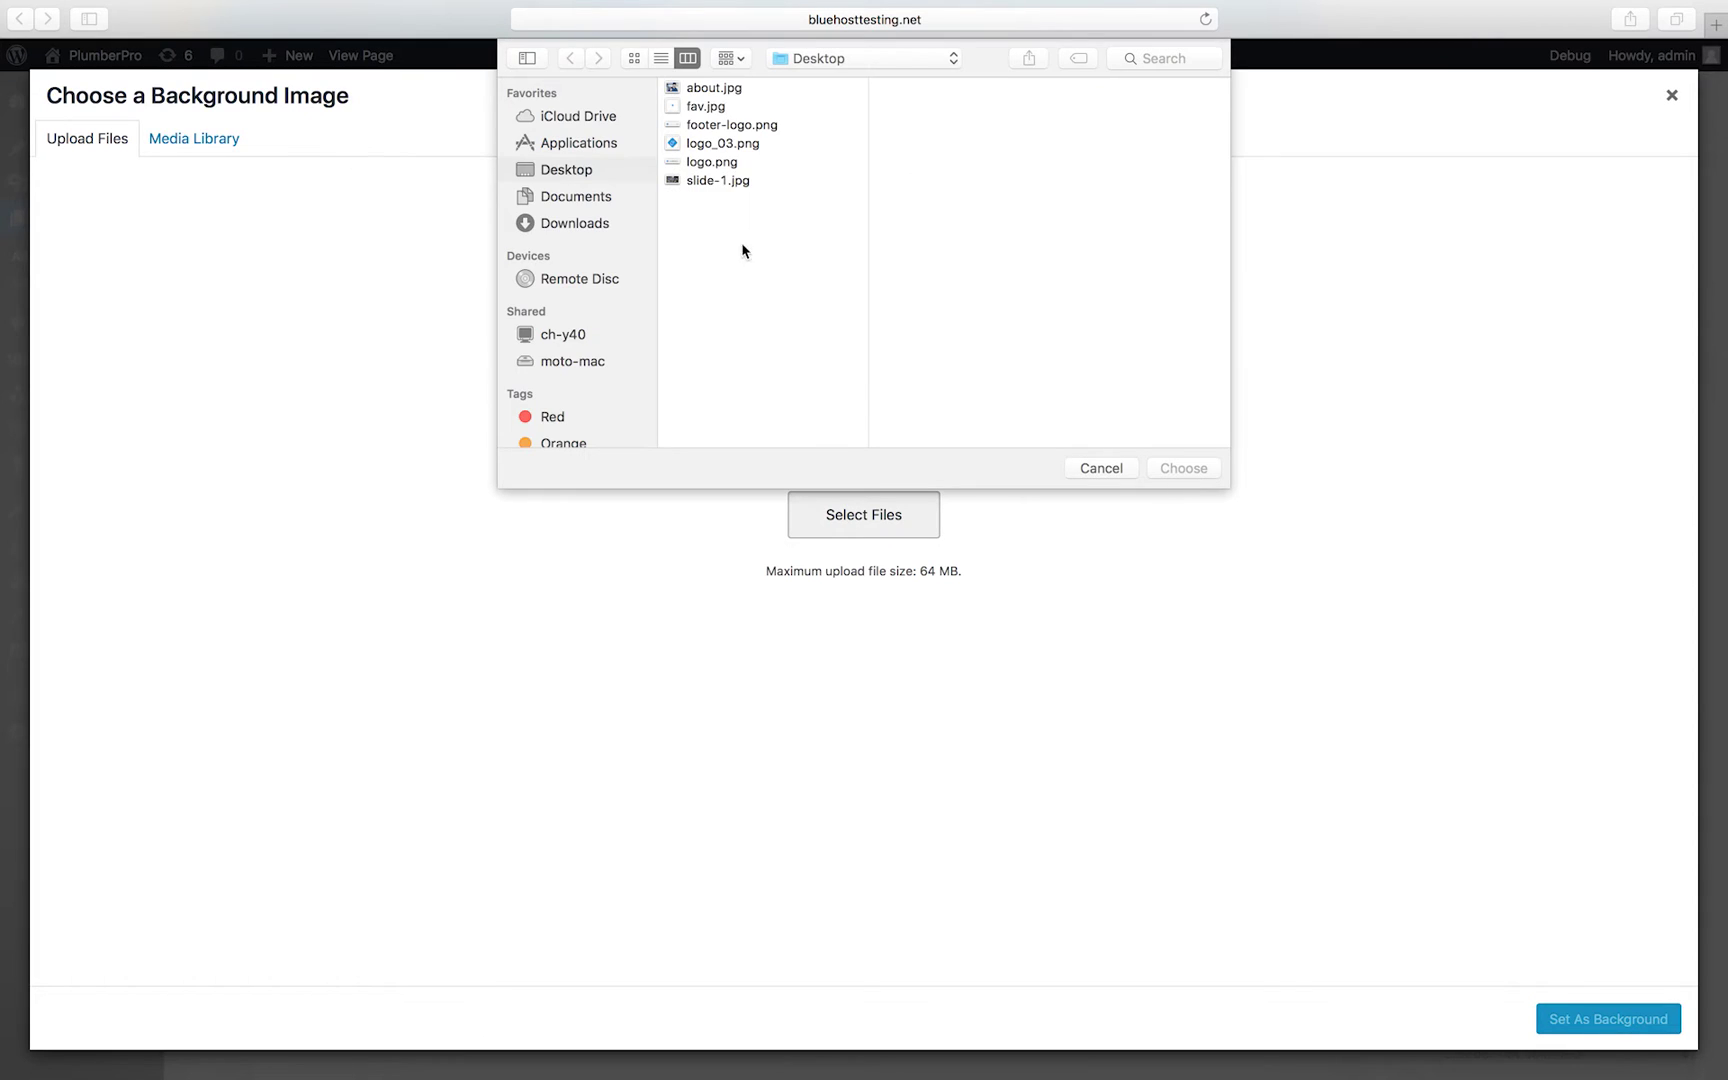
{"action": "left_click", "coordinate": [720, 180]}
{"action": "left_click", "coordinate": [1169, 471]}
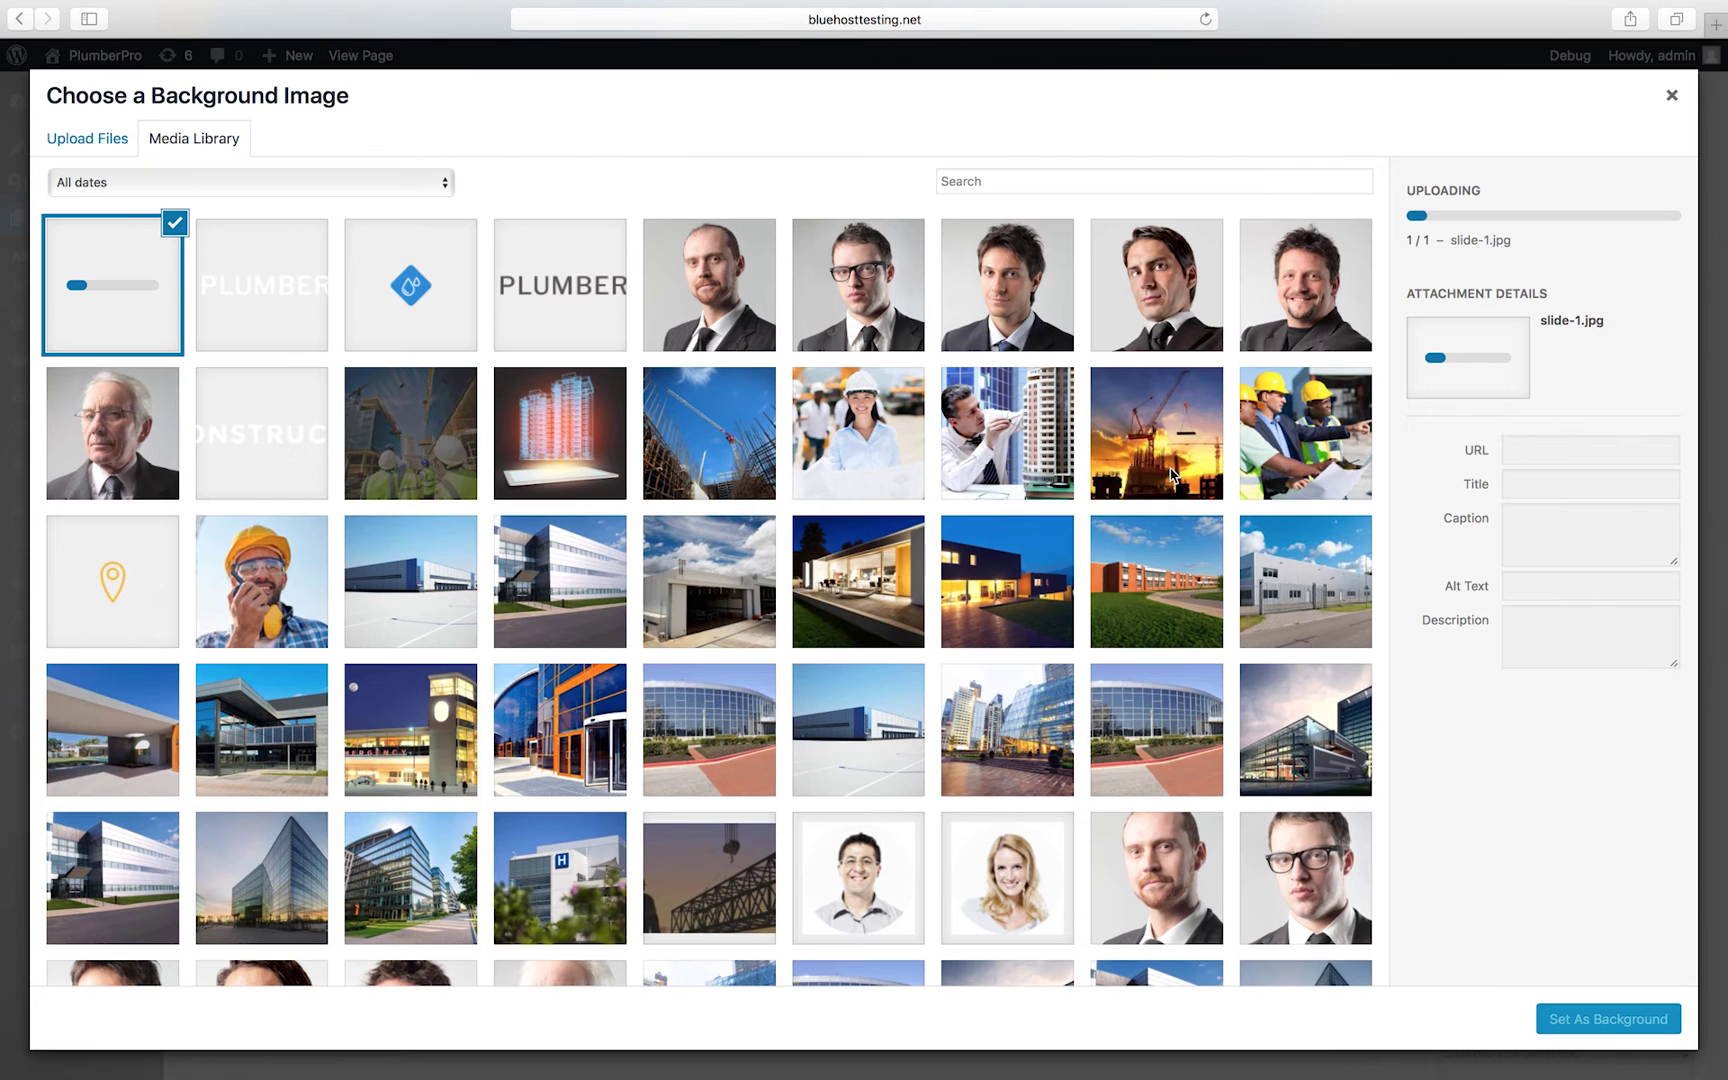
{"action": "left_click", "coordinate": [1634, 1021]}
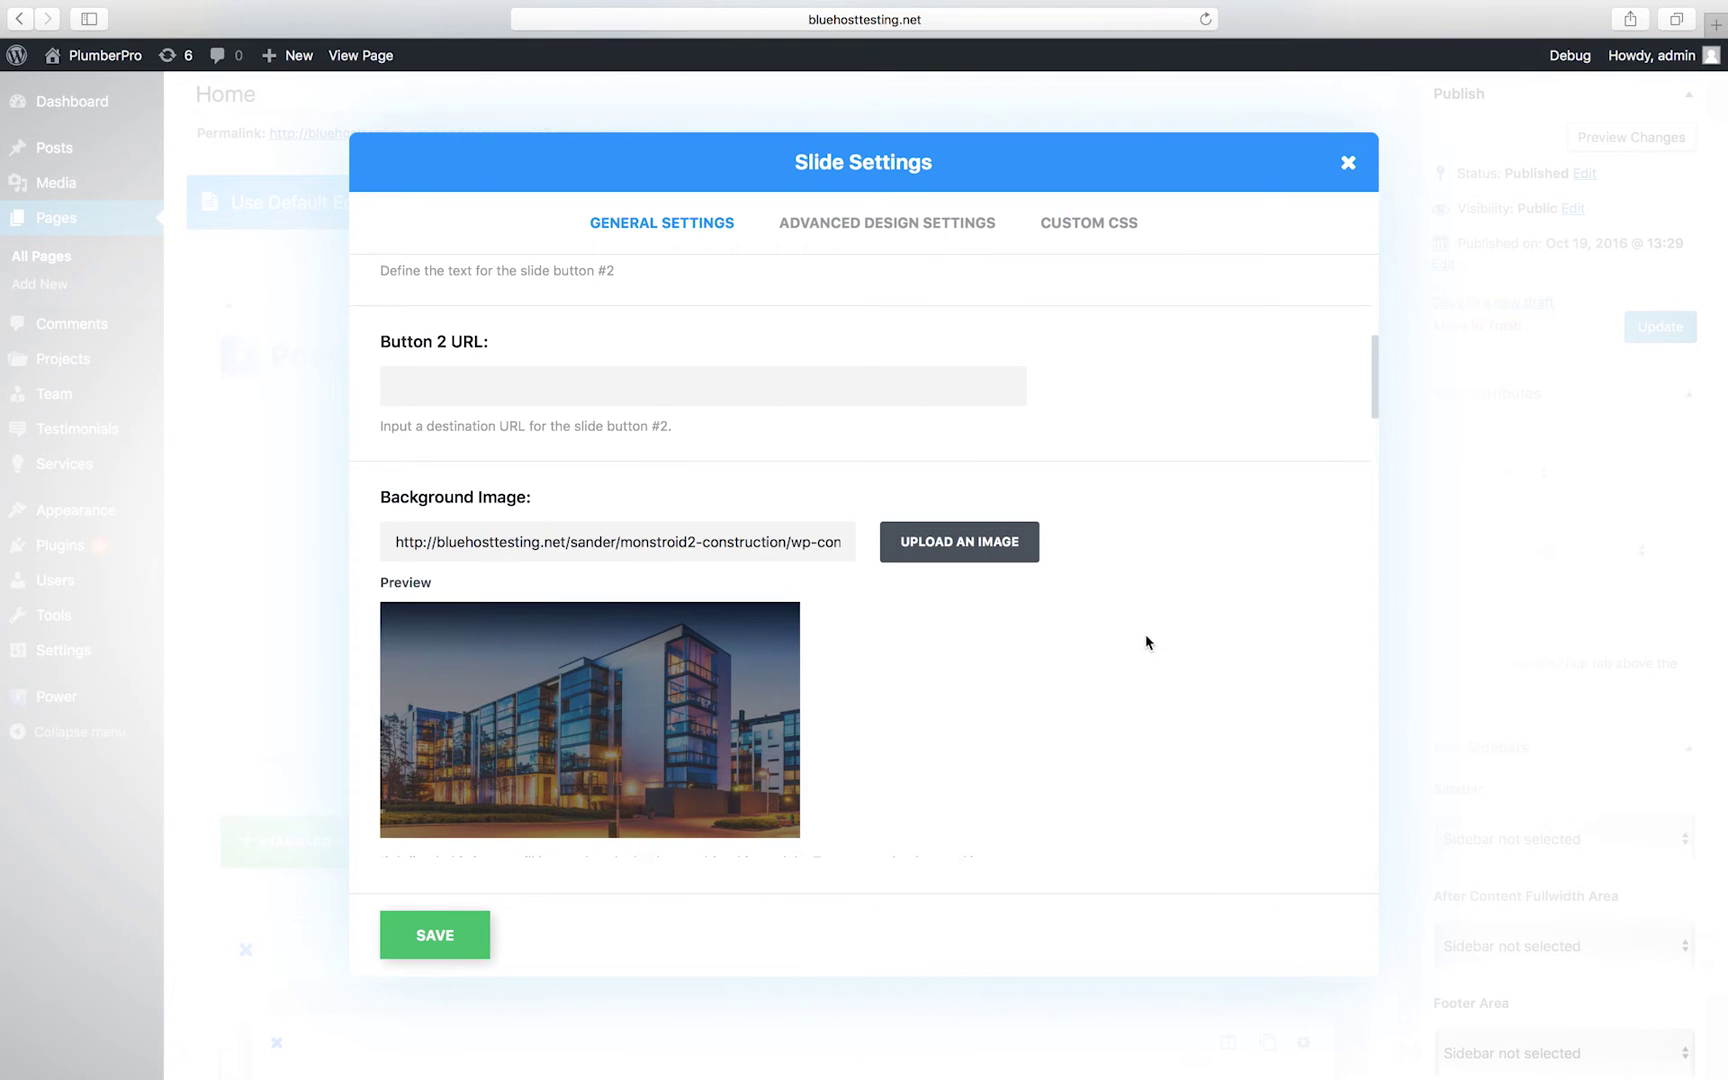
{"action": "scroll", "coordinate": [1112, 565], "scroll_direction": "up", "scroll_amount": 4}
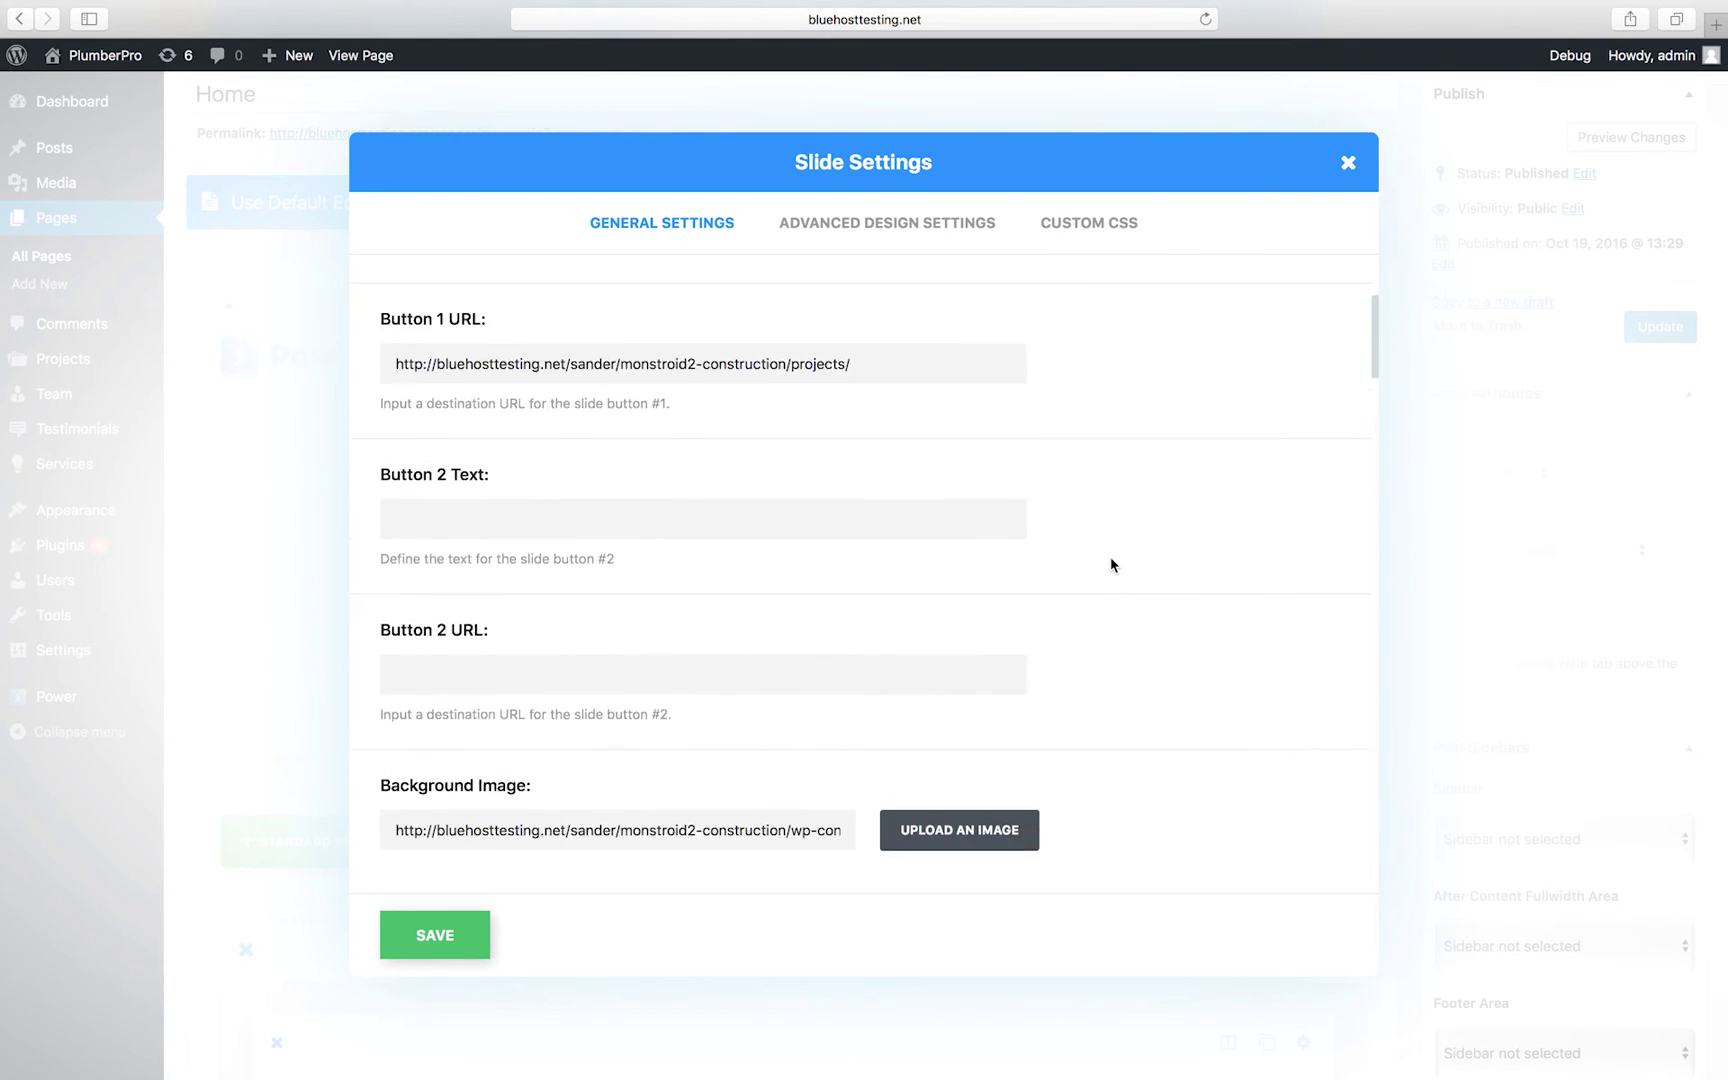
{"action": "scroll", "coordinate": [1111, 564], "scroll_direction": "down", "scroll_amount": 10}
{"action": "scroll", "coordinate": [1112, 564], "scroll_direction": "down", "scroll_amount": 3}
{"action": "scroll", "coordinate": [1112, 564], "scroll_direction": "down", "scroll_amount": 5}
{"action": "scroll", "coordinate": [1111, 565], "scroll_direction": "down", "scroll_amount": 5}
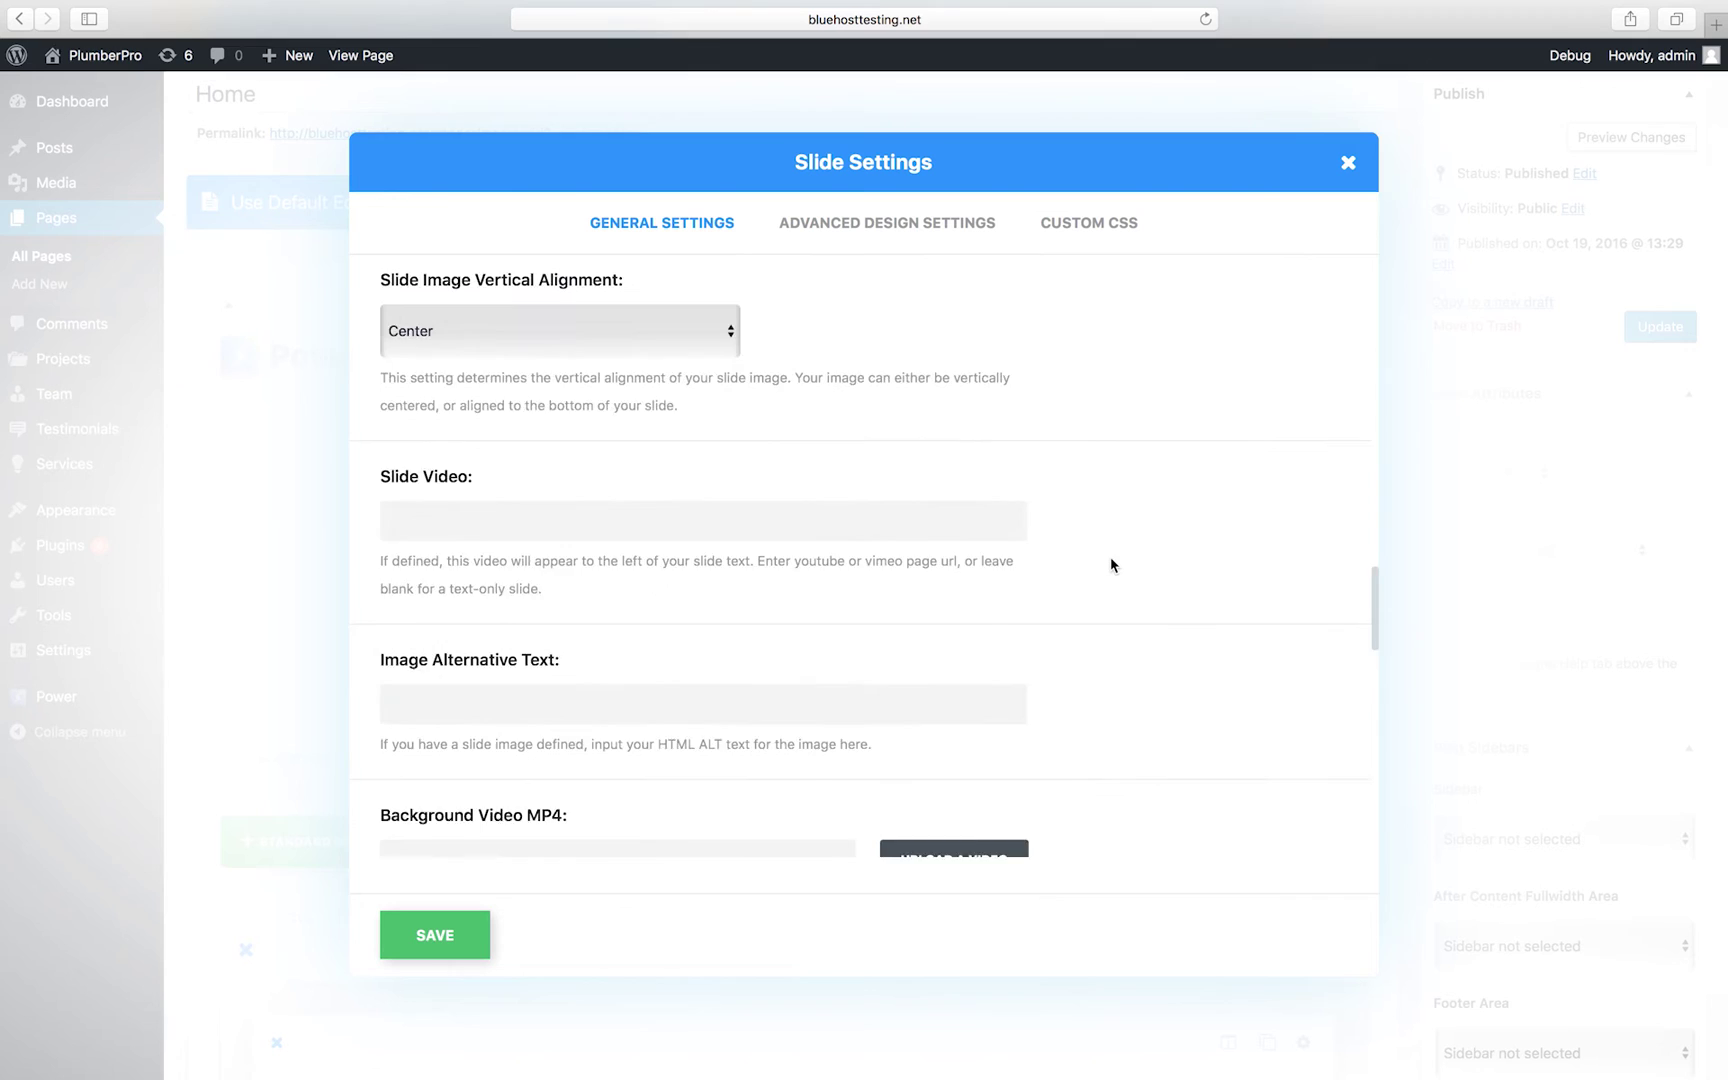
{"action": "scroll", "coordinate": [1112, 564], "scroll_direction": "down", "scroll_amount": 5}
{"action": "scroll", "coordinate": [1111, 564], "scroll_direction": "down", "scroll_amount": 5}
{"action": "scroll", "coordinate": [1111, 565], "scroll_direction": "down", "scroll_amount": 2}
- Replace the first slide's caption with the 24/7 emergency service line, save, and view the home page live
{"action": "triple_click", "coordinate": [1042, 713]}
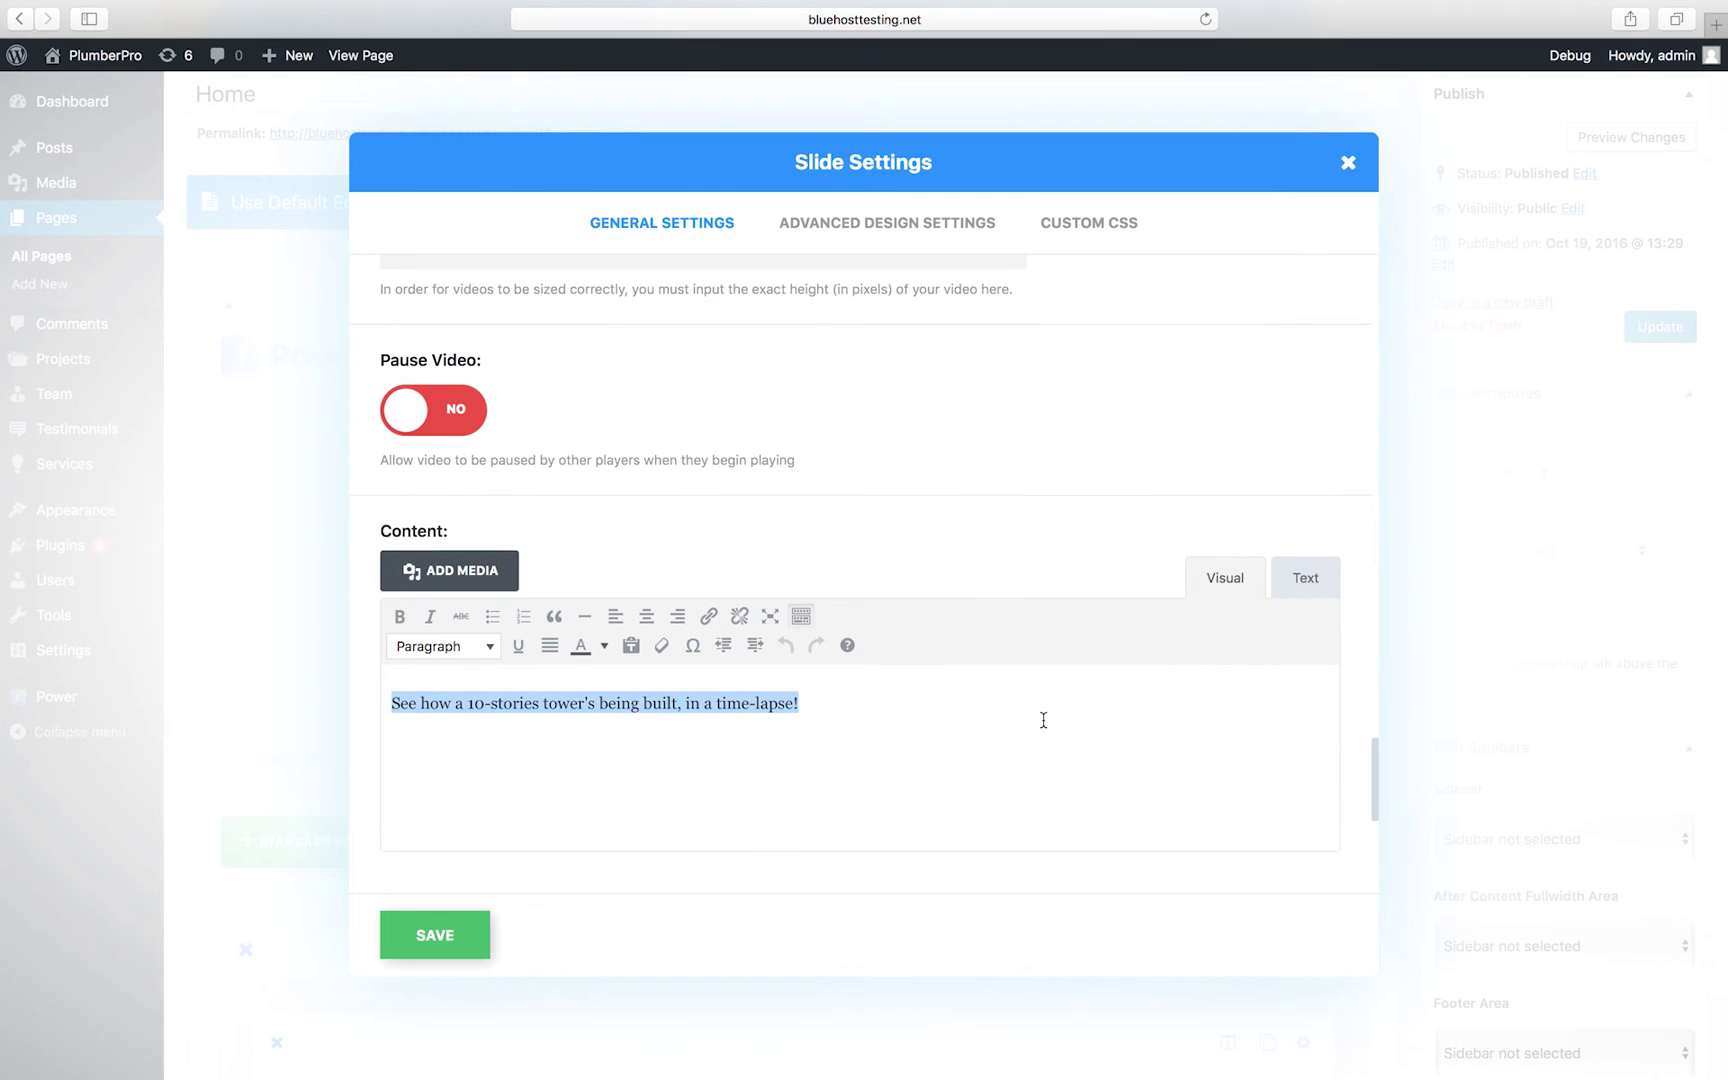
{"action": "type", "text": "24"}
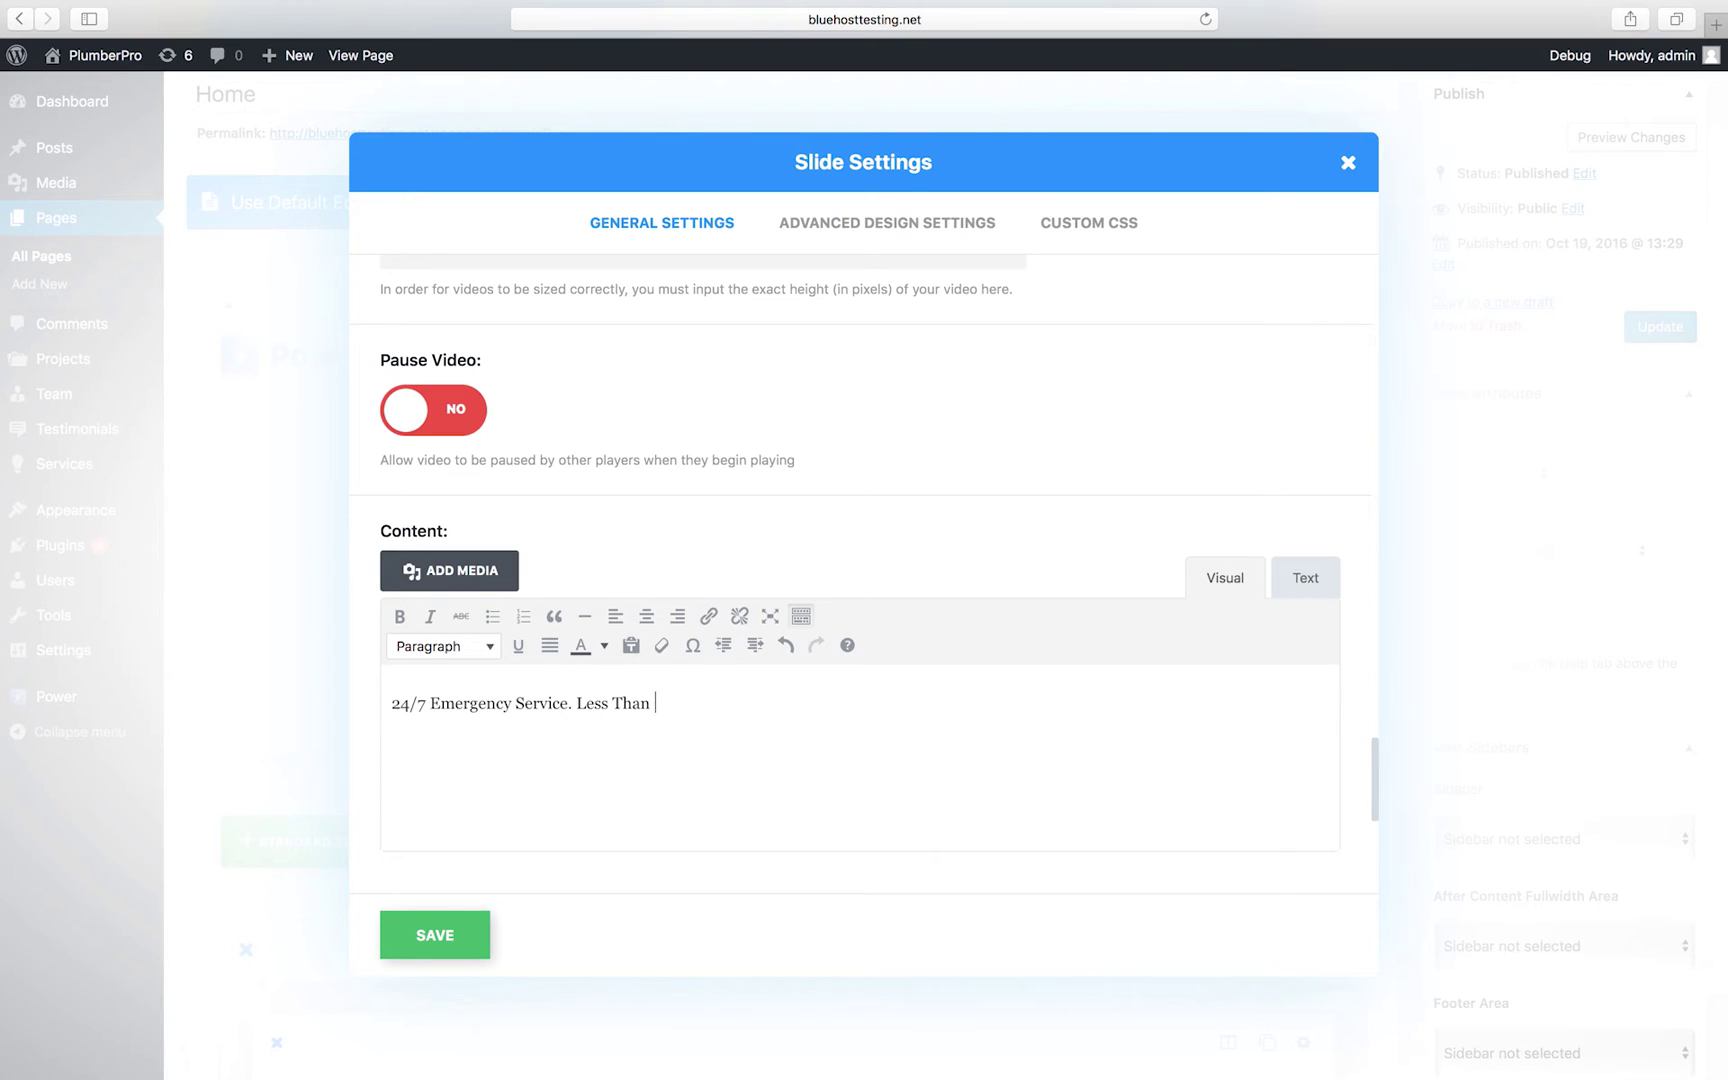
{"action": "type", "text": "10 Minutesve."}
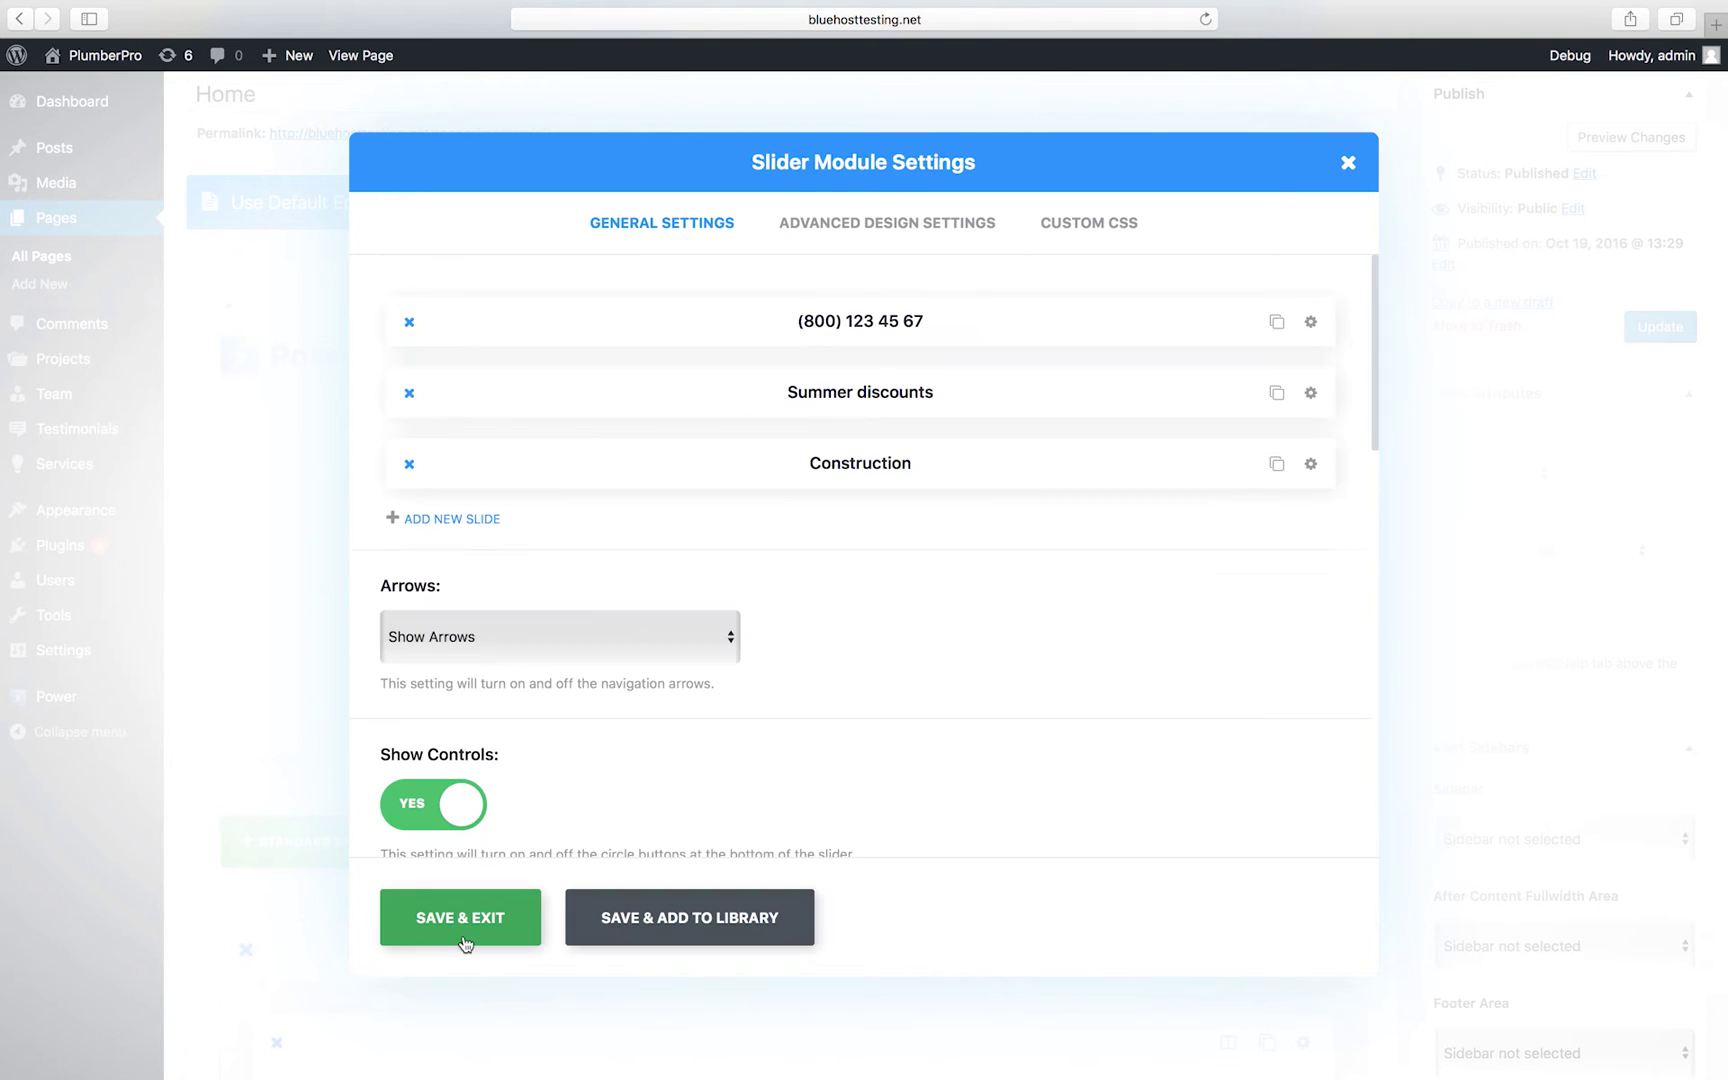
{"action": "left_click", "coordinate": [463, 920]}
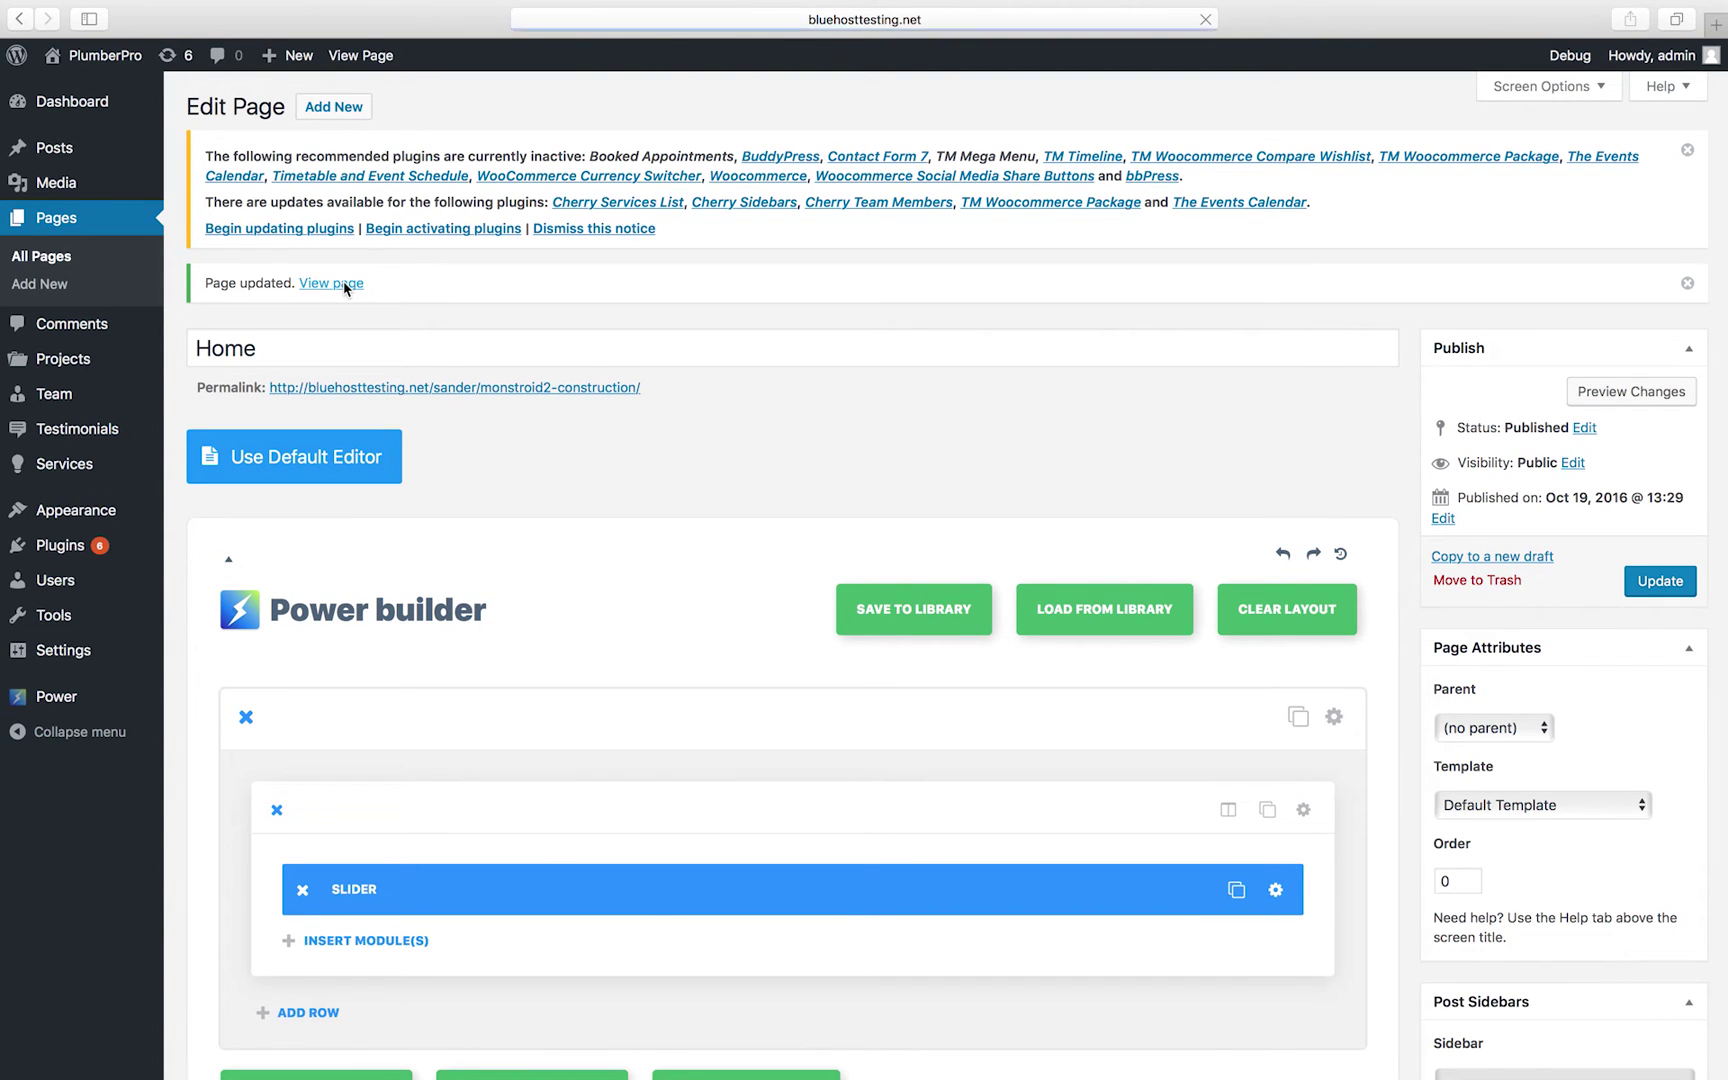
{"action": "left_click", "coordinate": [345, 285]}
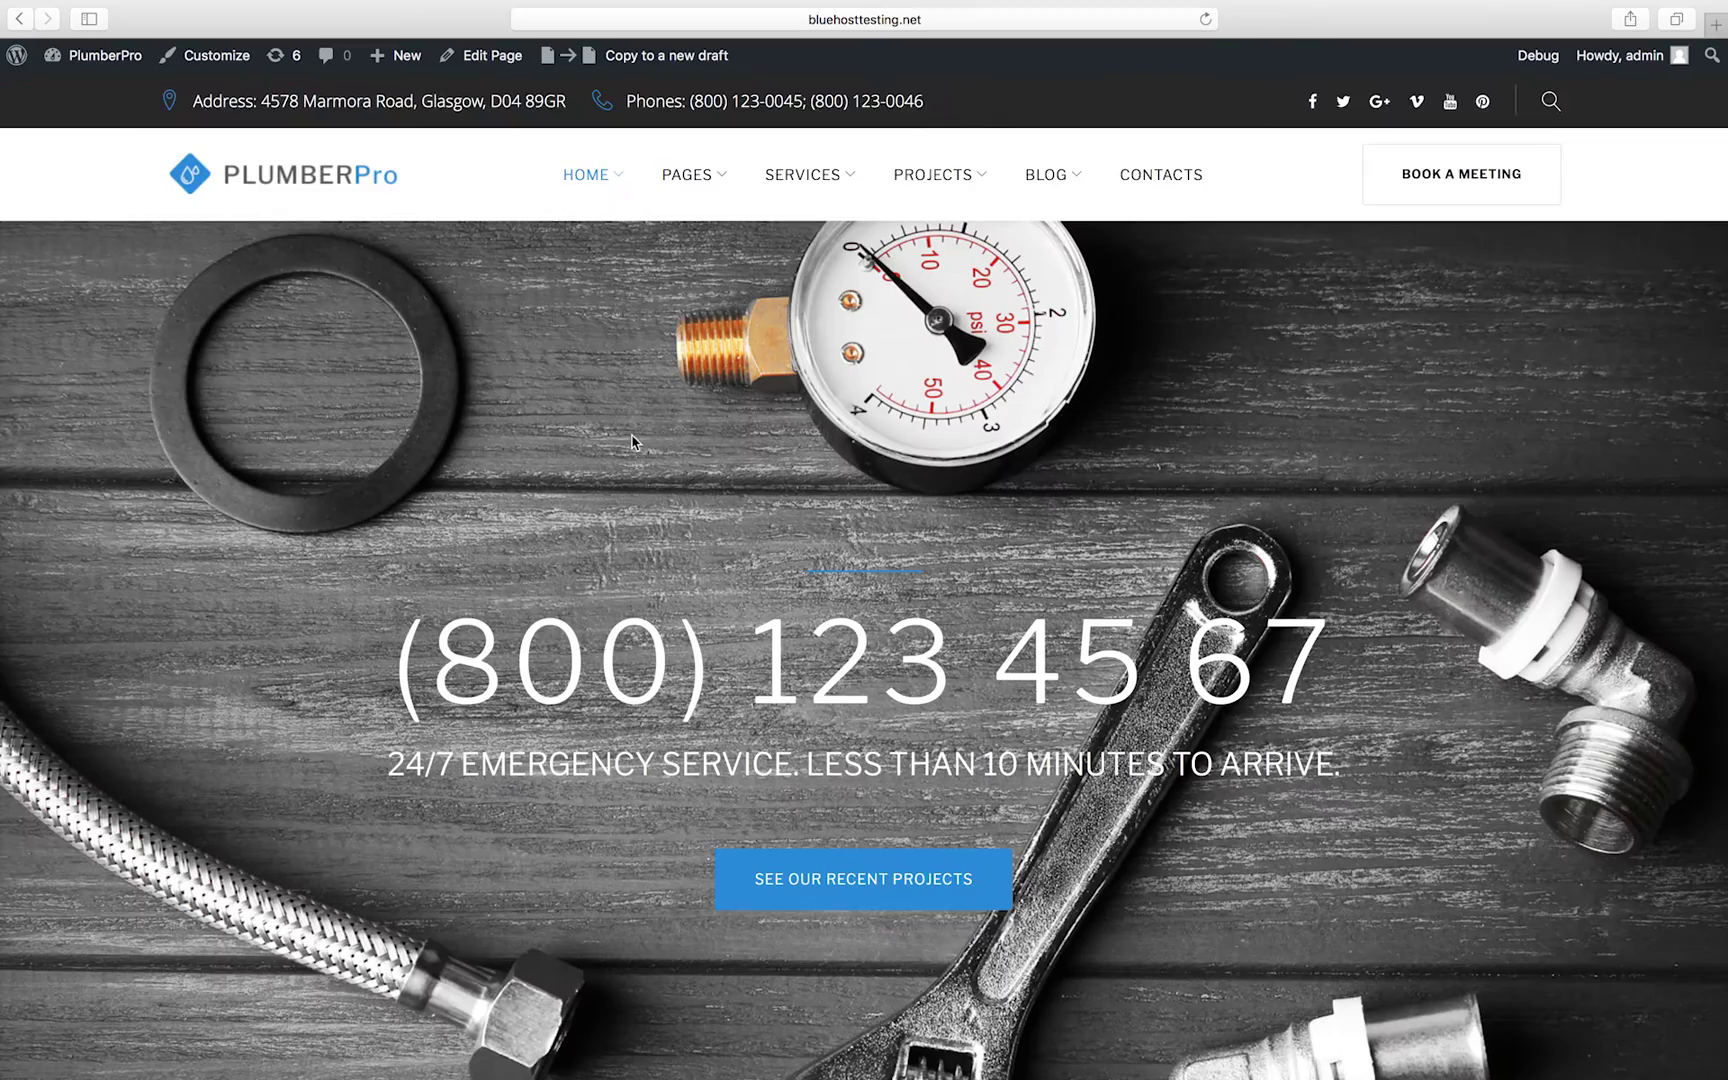
{"action": "scroll", "coordinate": [636, 442], "scroll_direction": "down", "scroll_amount": 2}
{"action": "scroll", "coordinate": [702, 514], "scroll_direction": "down", "scroll_amount": 2}
{"action": "scroll", "coordinate": [760, 581], "scroll_direction": "down", "scroll_amount": 5}
{"action": "scroll", "coordinate": [761, 581], "scroll_direction": "down", "scroll_amount": 5}
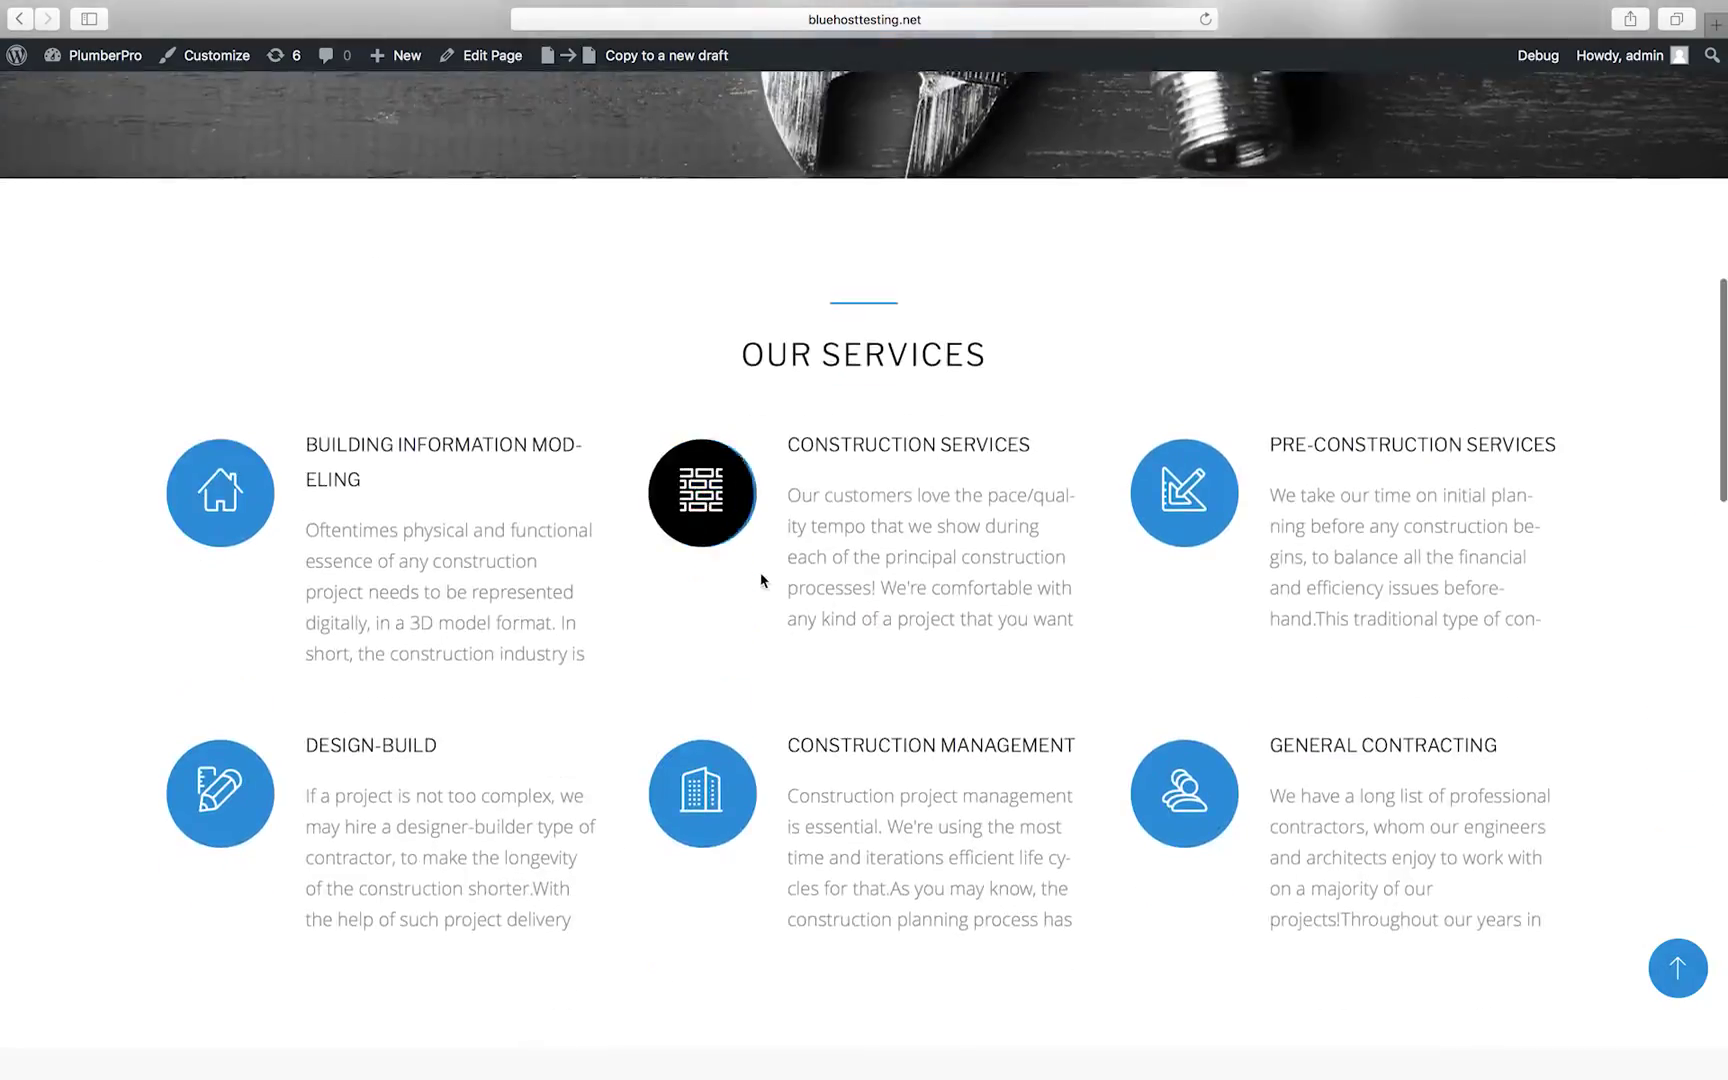
{"action": "scroll", "coordinate": [760, 474], "scroll_direction": "down", "scroll_amount": 6}
{"action": "scroll", "coordinate": [761, 579], "scroll_direction": "up", "scroll_amount": 2}
{"action": "scroll", "coordinate": [761, 580], "scroll_direction": "left", "scroll_amount": 5}
{"action": "scroll", "coordinate": [1117, 433], "scroll_direction": "down", "scroll_amount": 10}
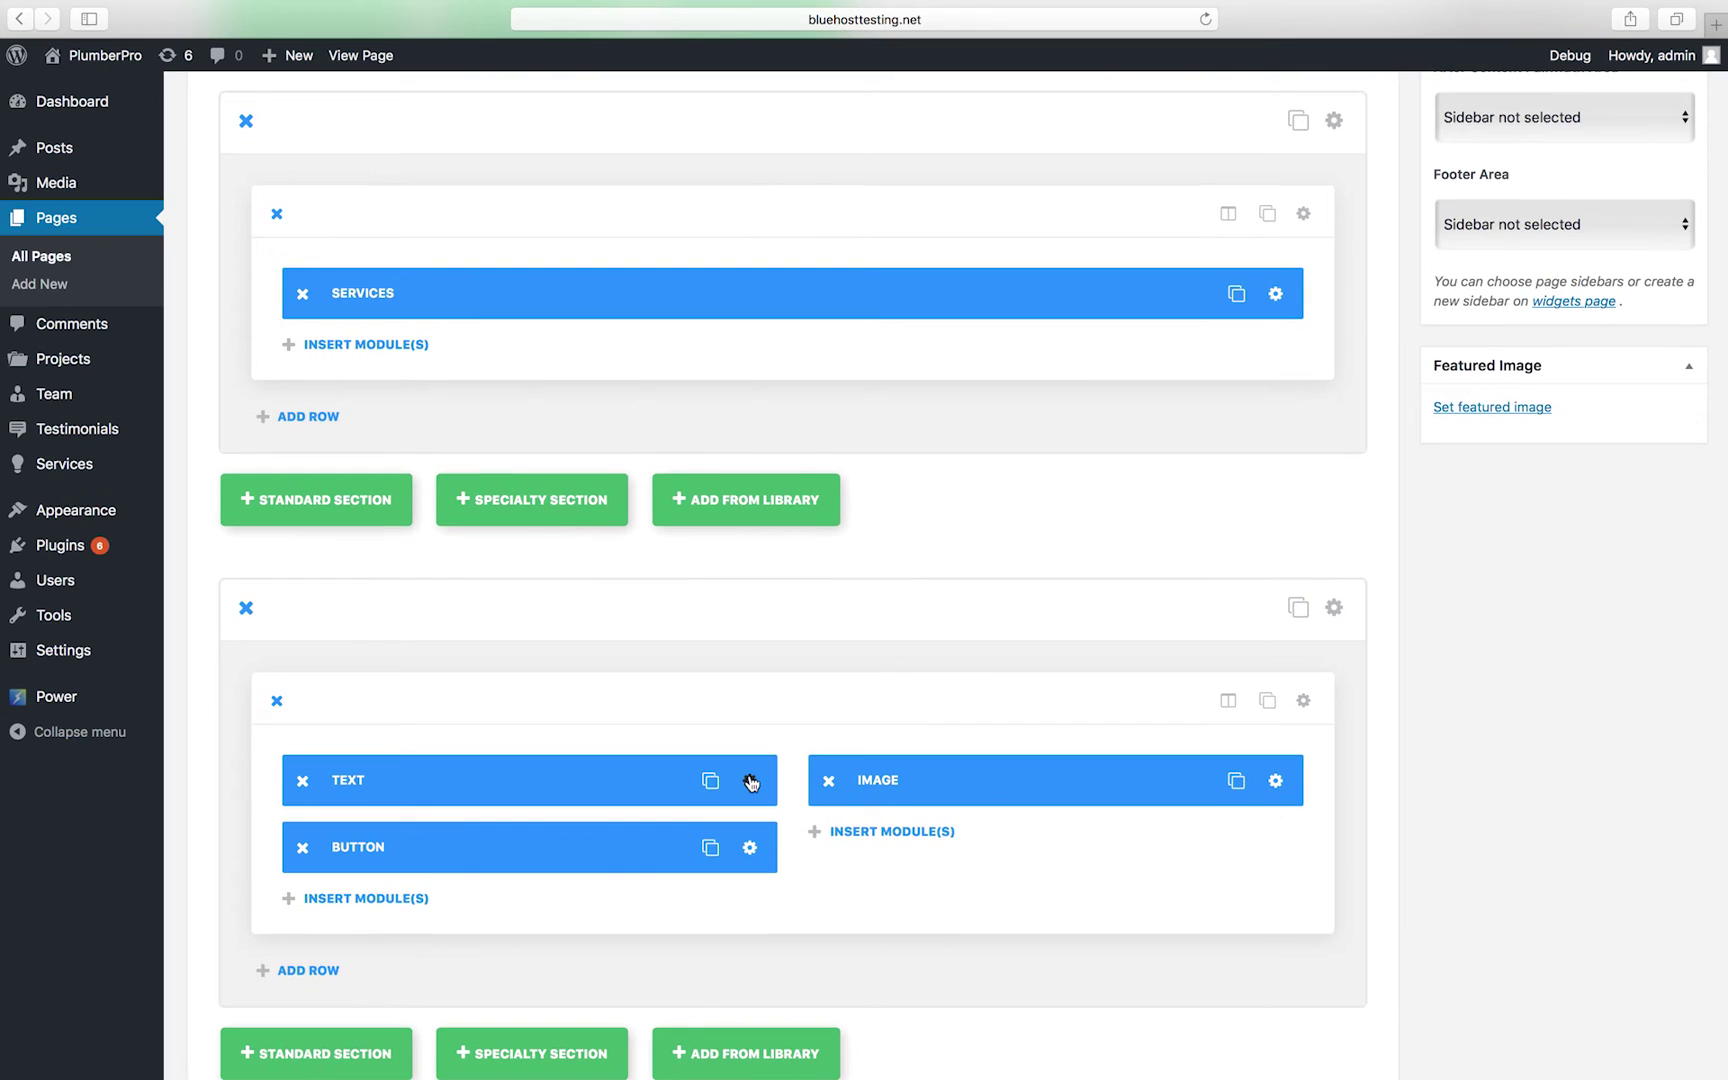
- Rewrite the Our History text block and save it
{"action": "left_click", "coordinate": [751, 782]}
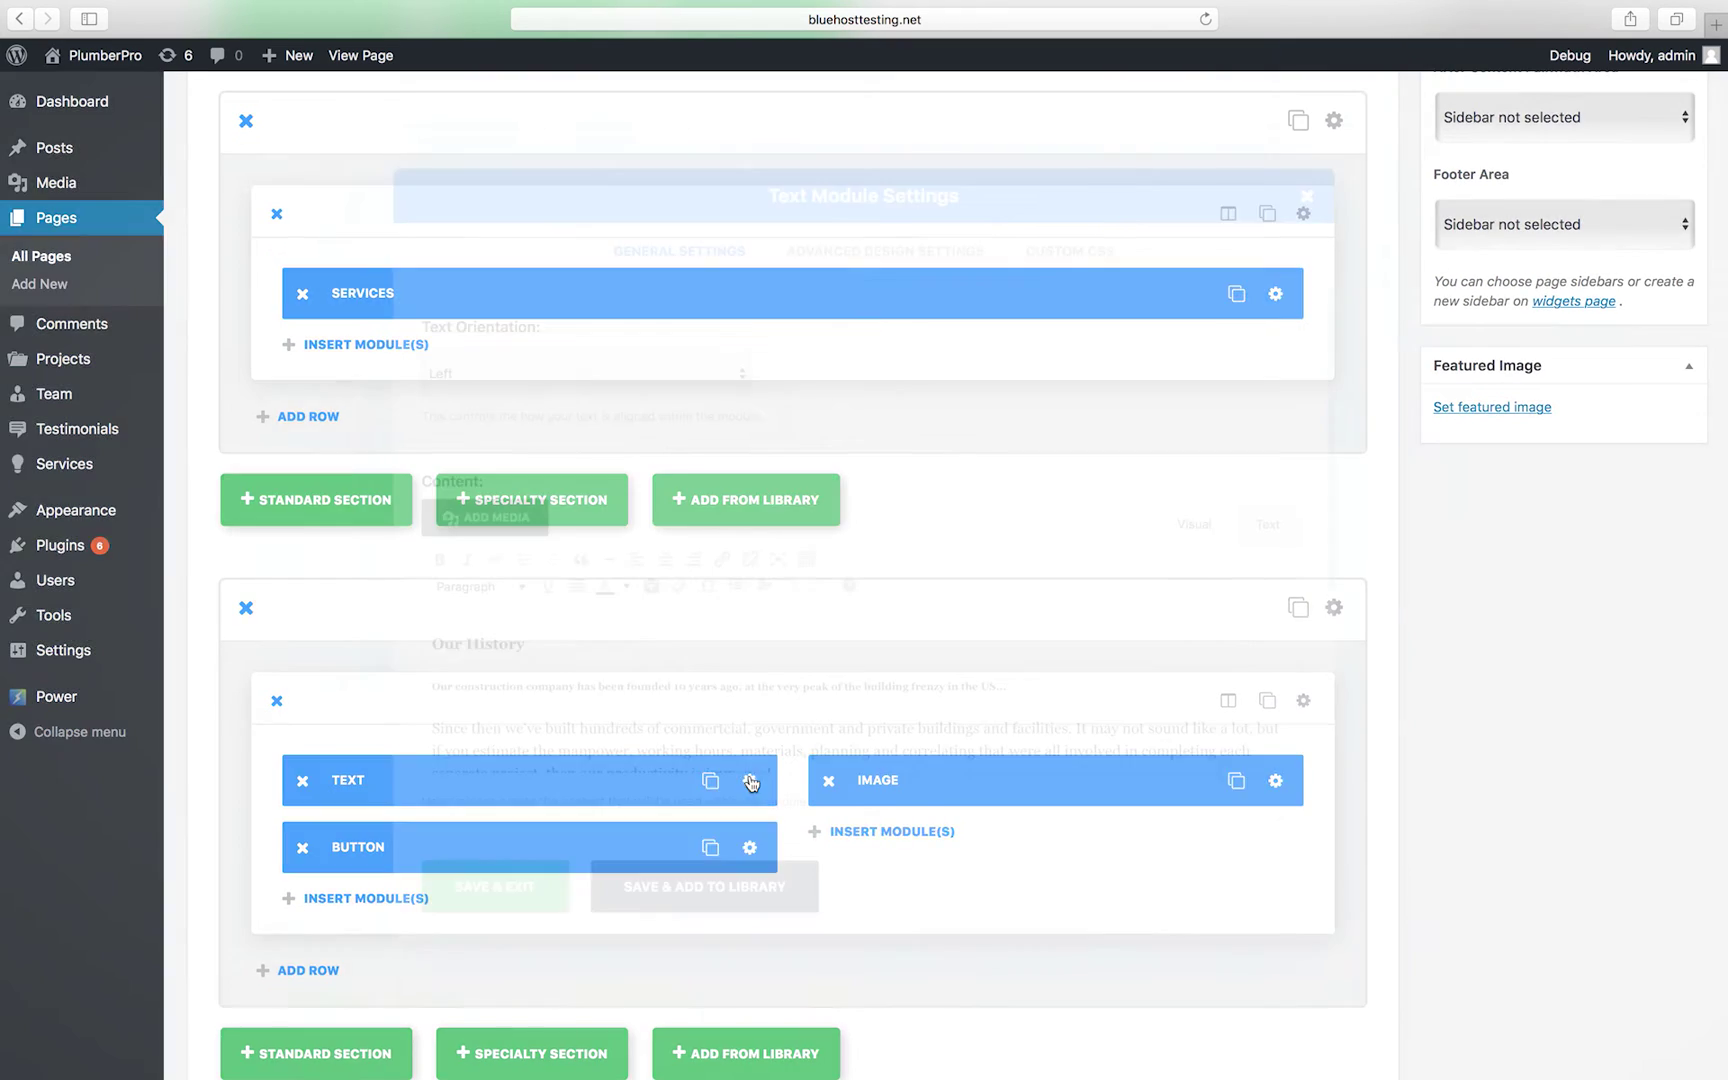
{"action": "left_click", "coordinate": [565, 647]}
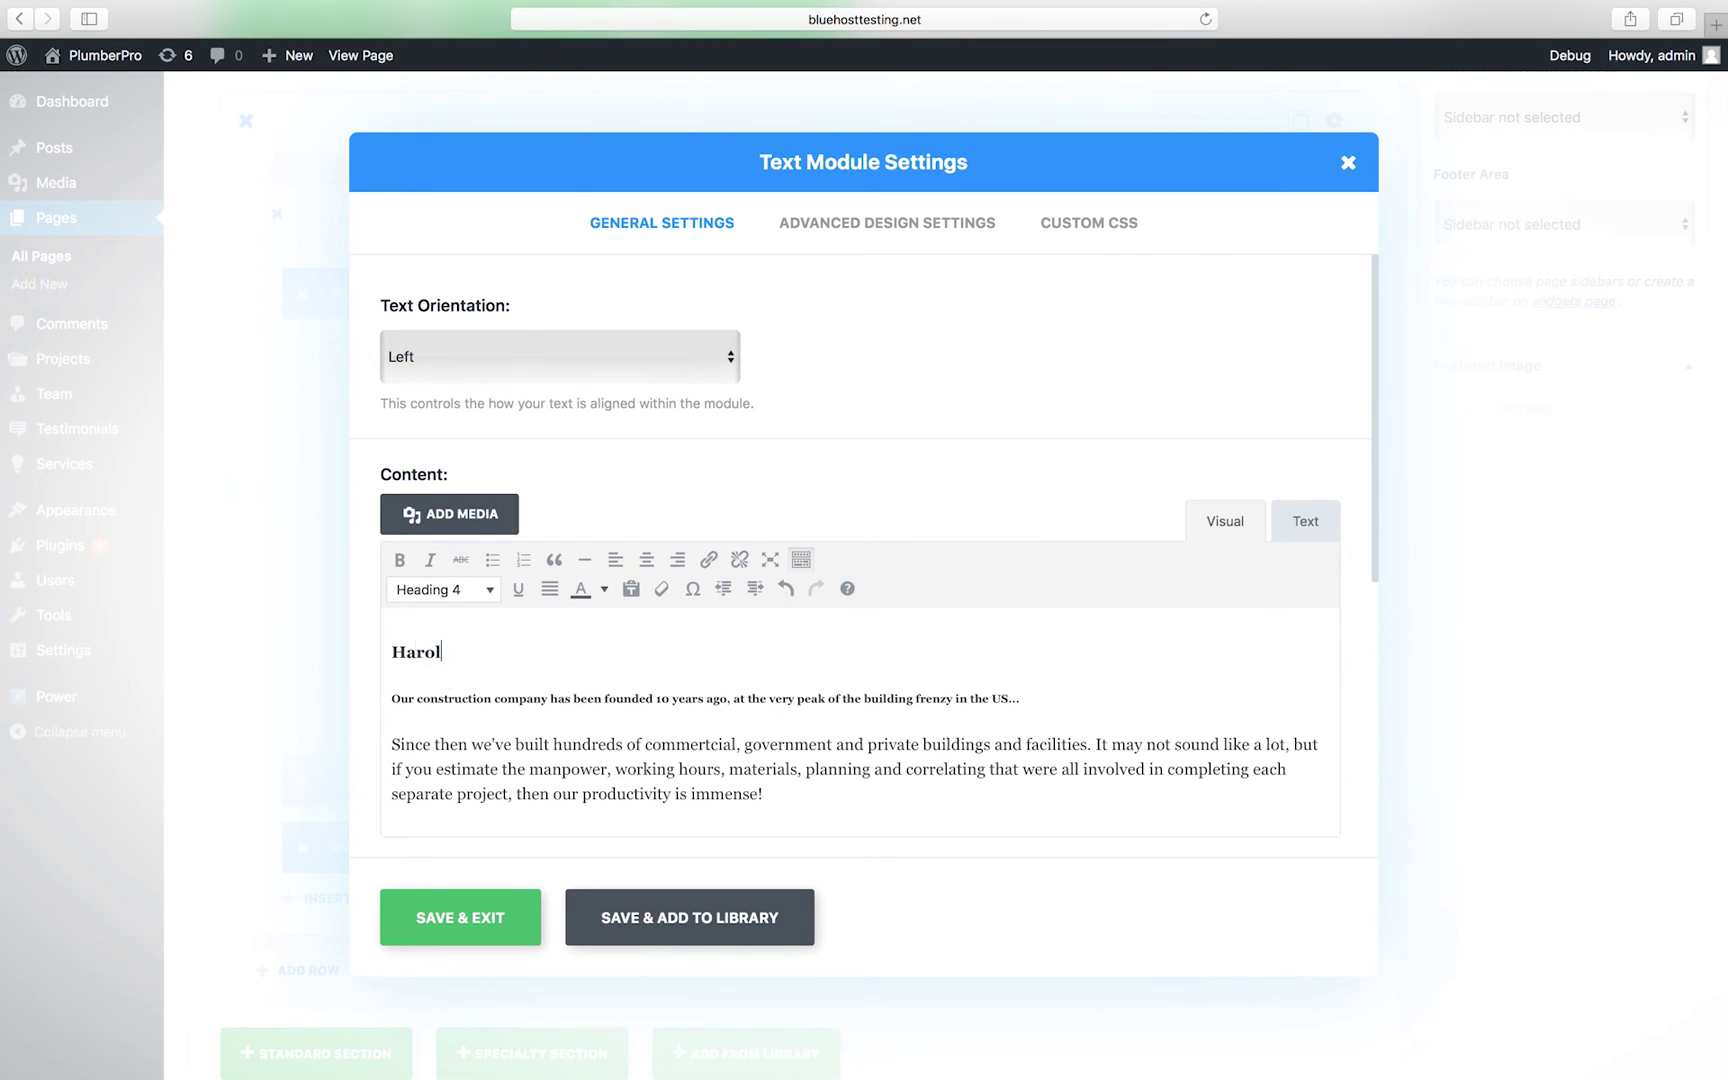
{"action": "left_click", "coordinate": [489, 917]}
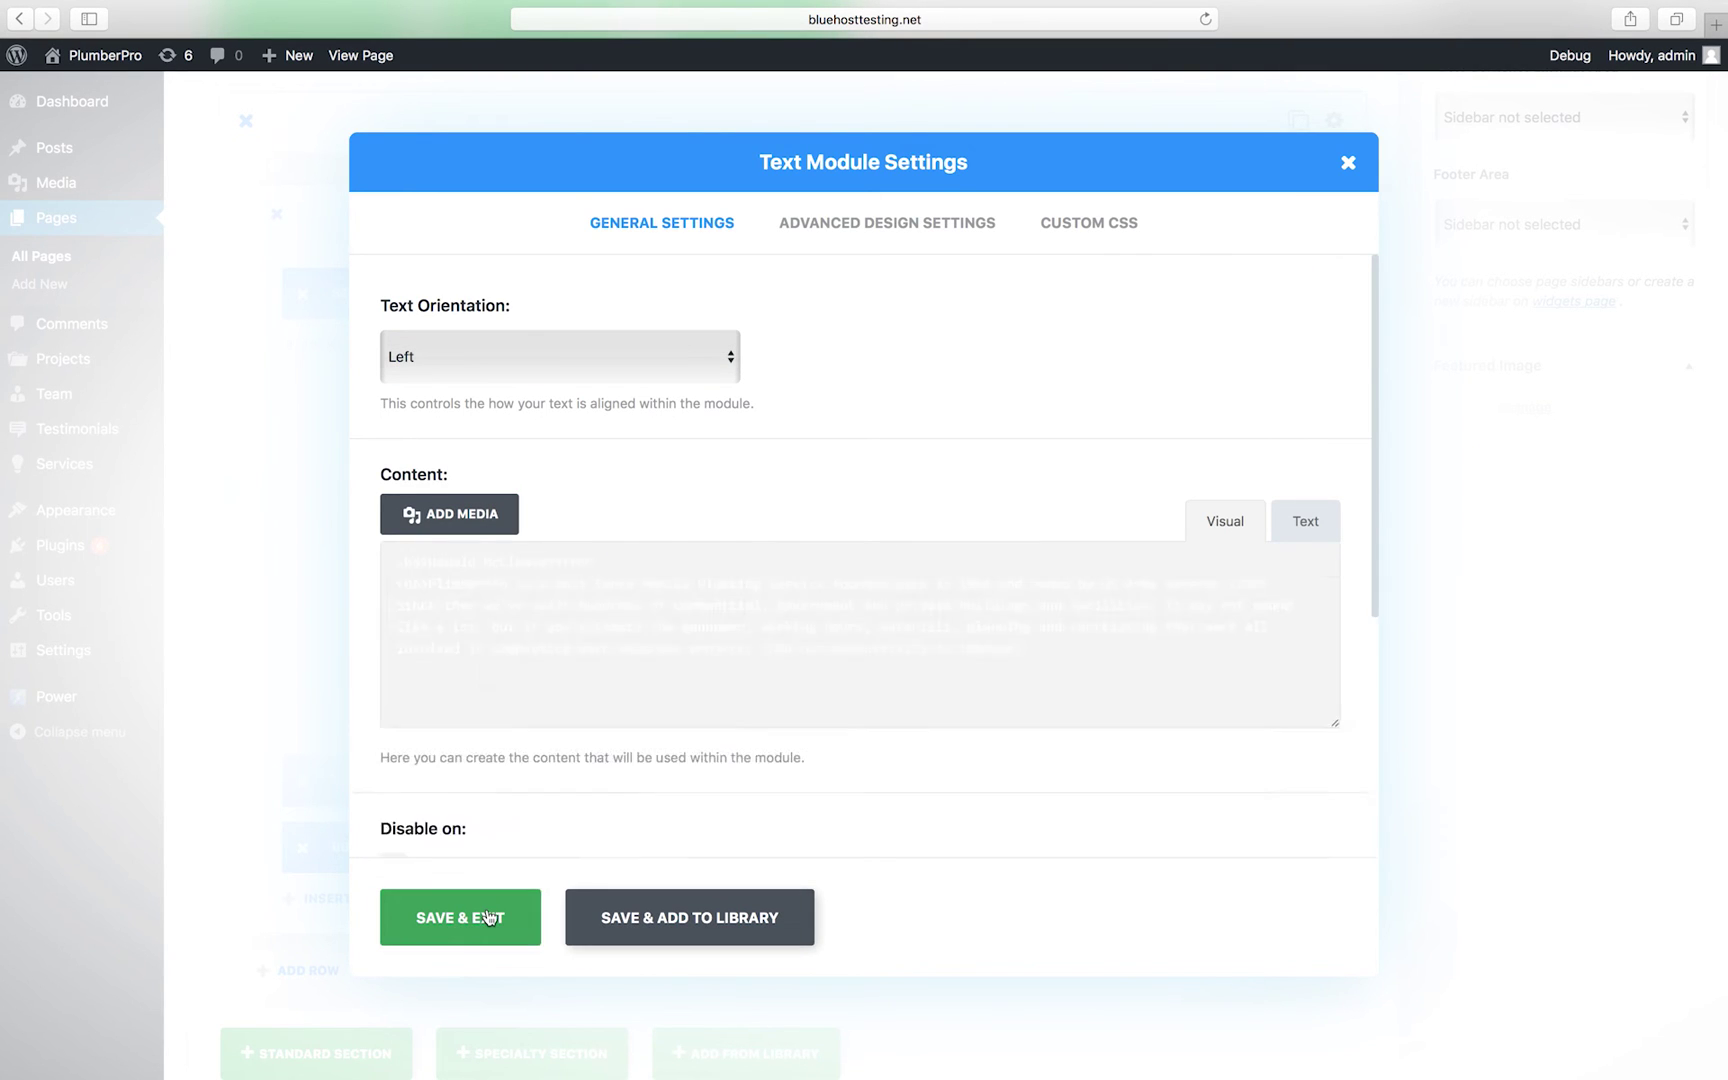
- Upload about.jpg and use it in place of the construction photo, then save
{"action": "left_click", "coordinate": [1272, 781]}
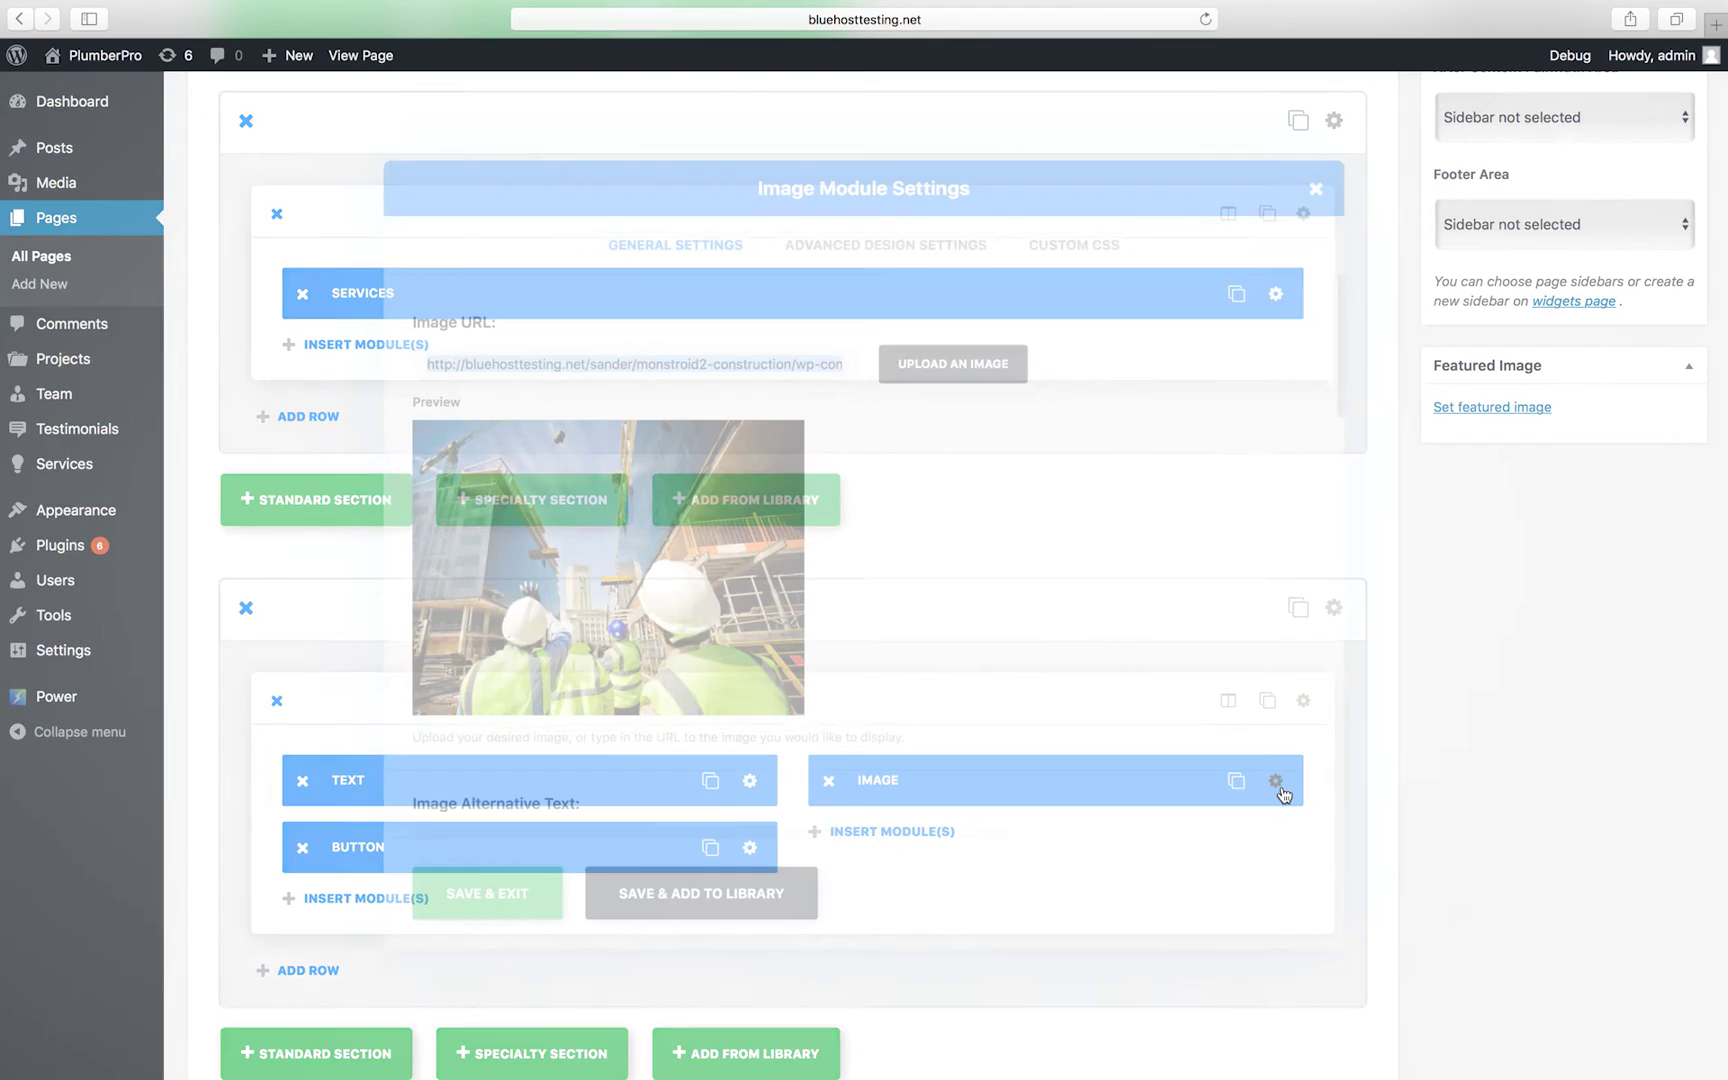
{"action": "left_click", "coordinate": [973, 371]}
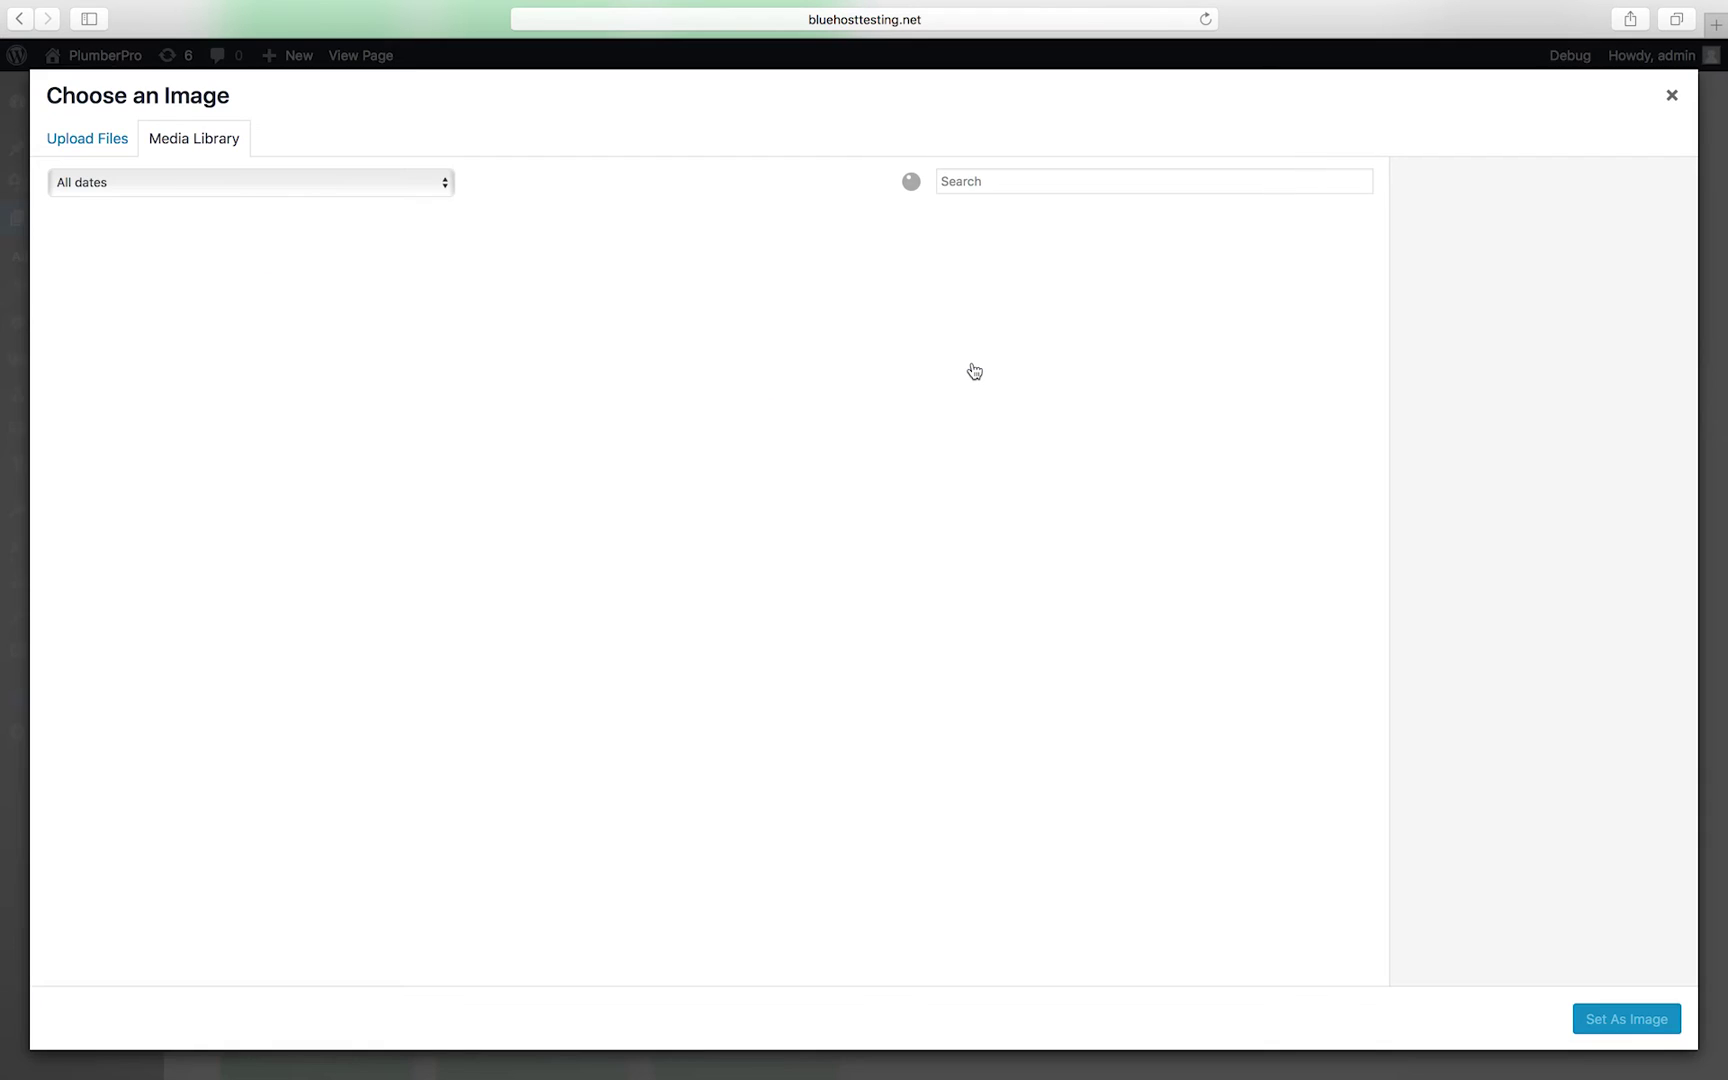
{"action": "left_click", "coordinate": [120, 142]}
{"action": "left_click", "coordinate": [912, 516]}
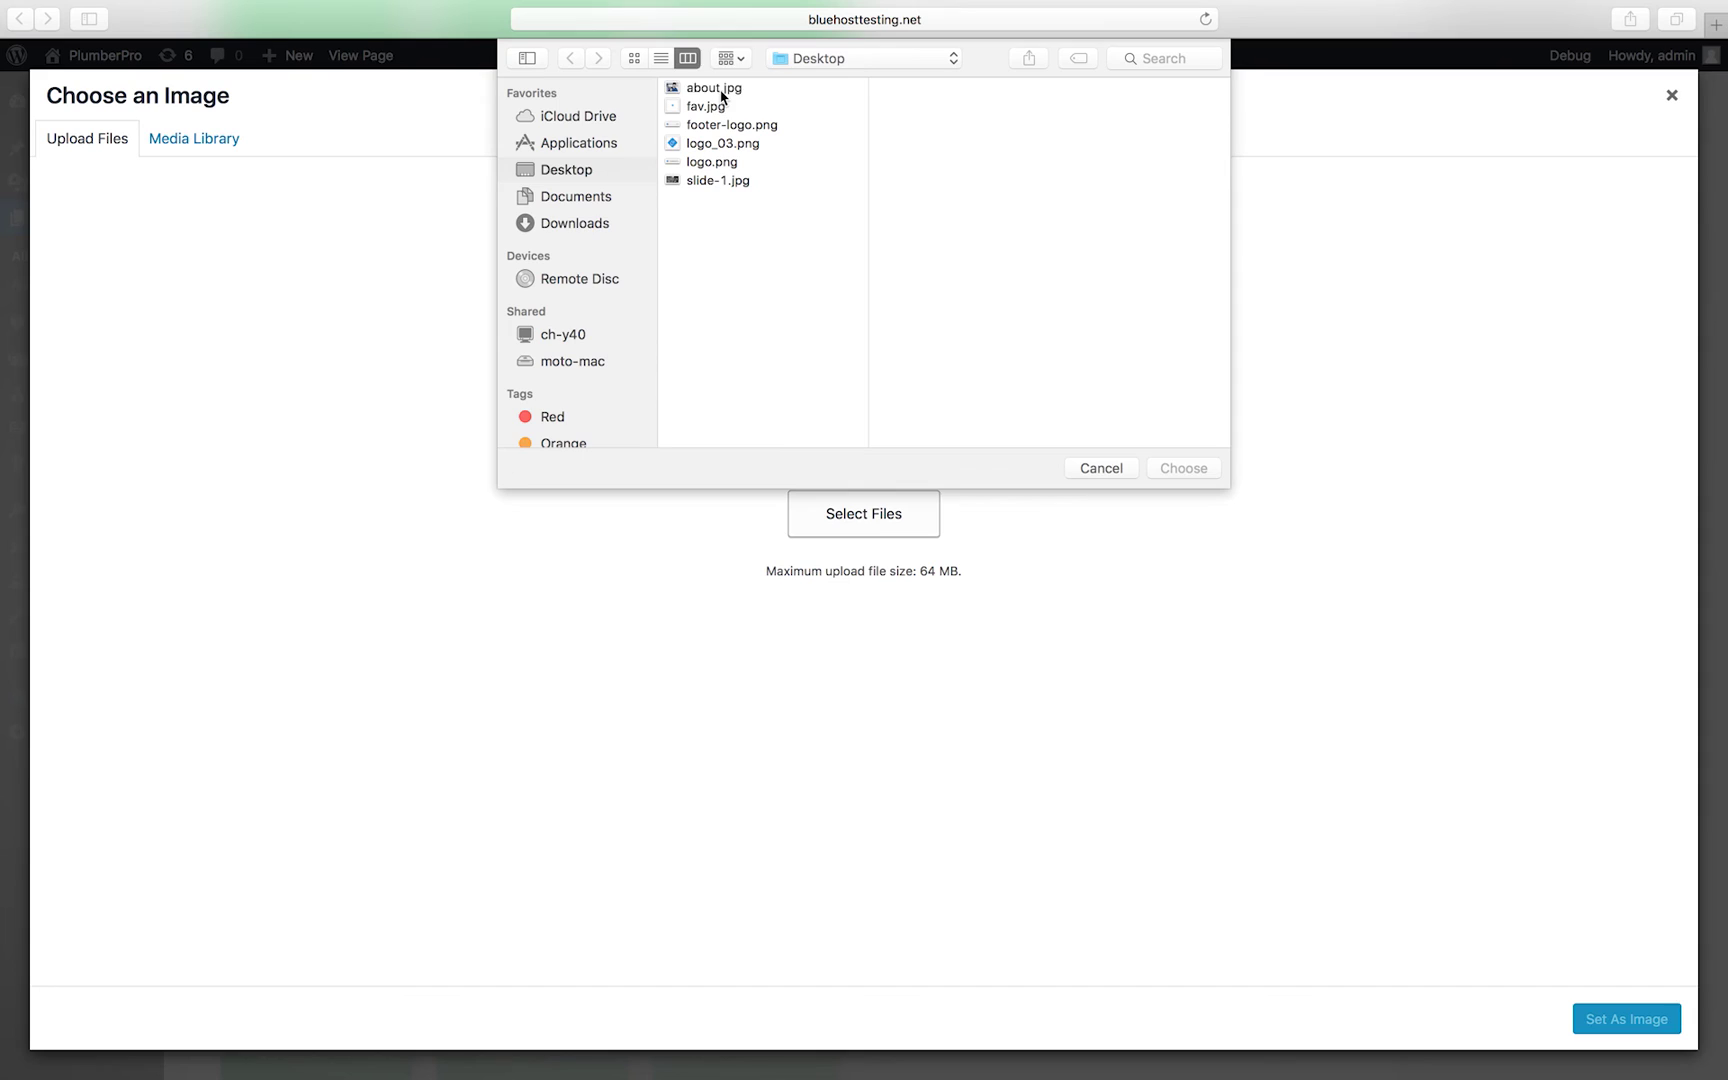
{"action": "left_click", "coordinate": [716, 89]}
{"action": "left_click", "coordinate": [1196, 470]}
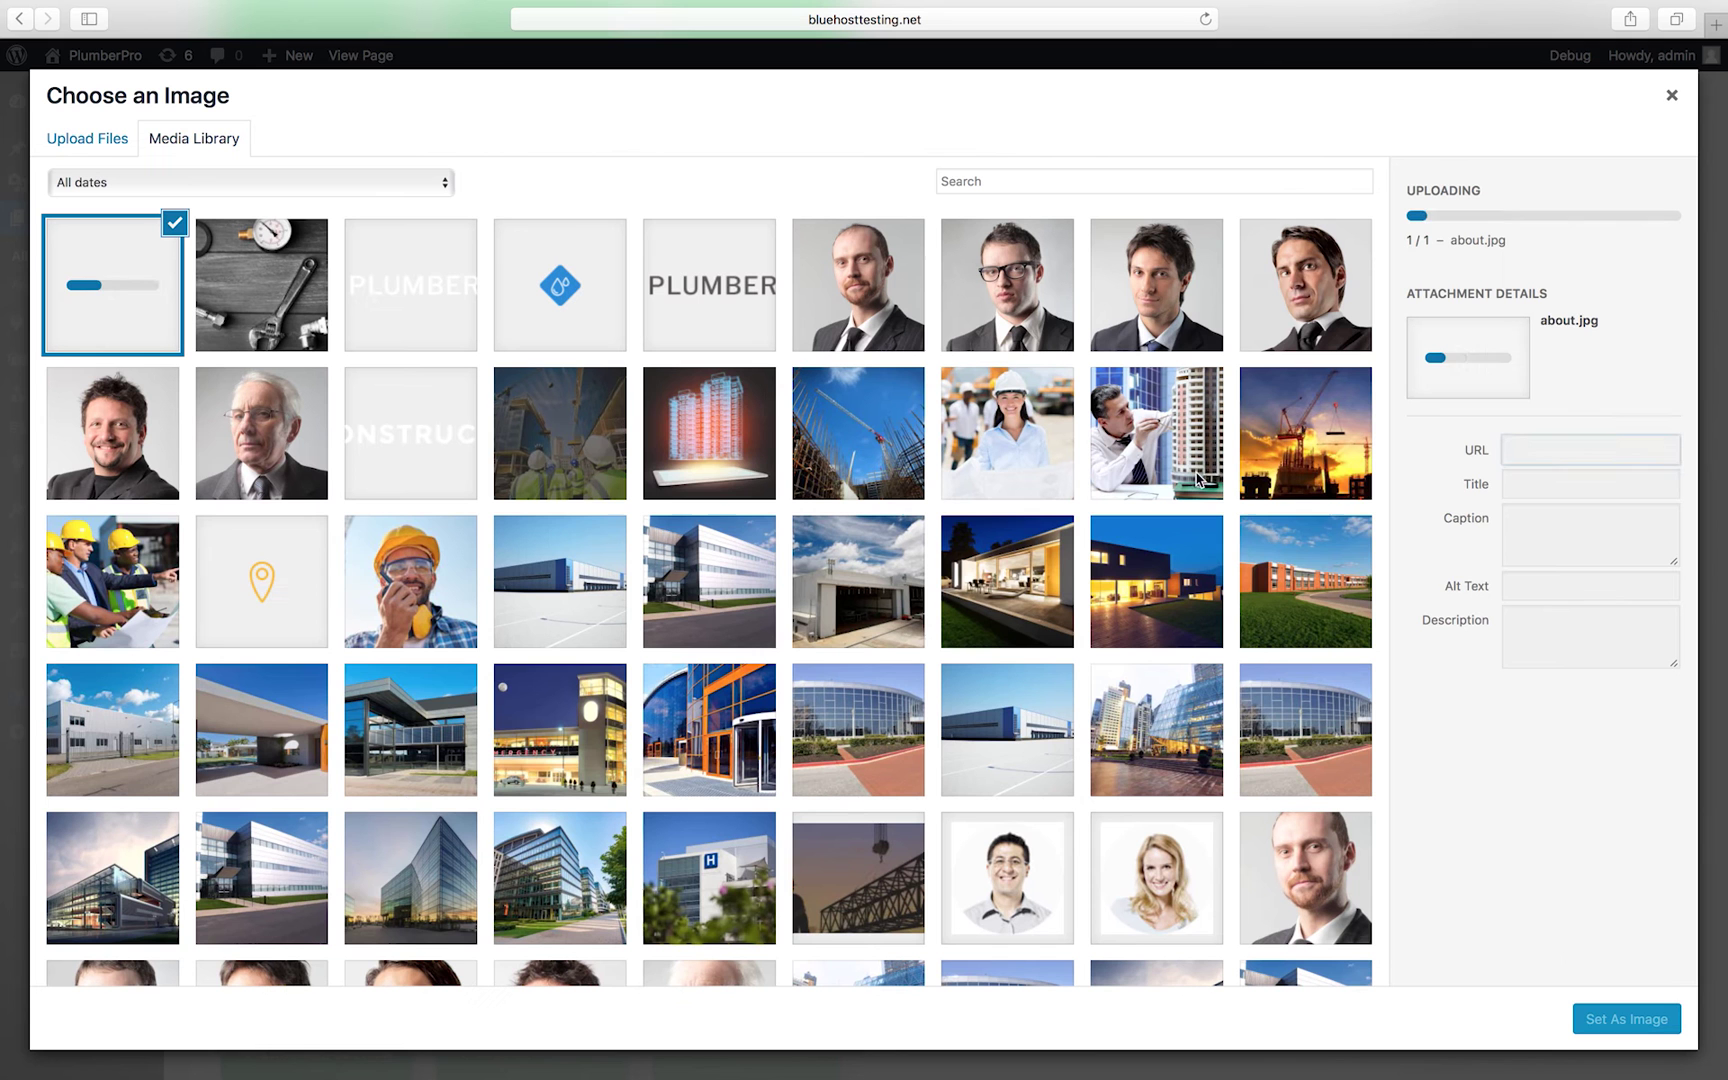
{"action": "left_click", "coordinate": [1625, 1023]}
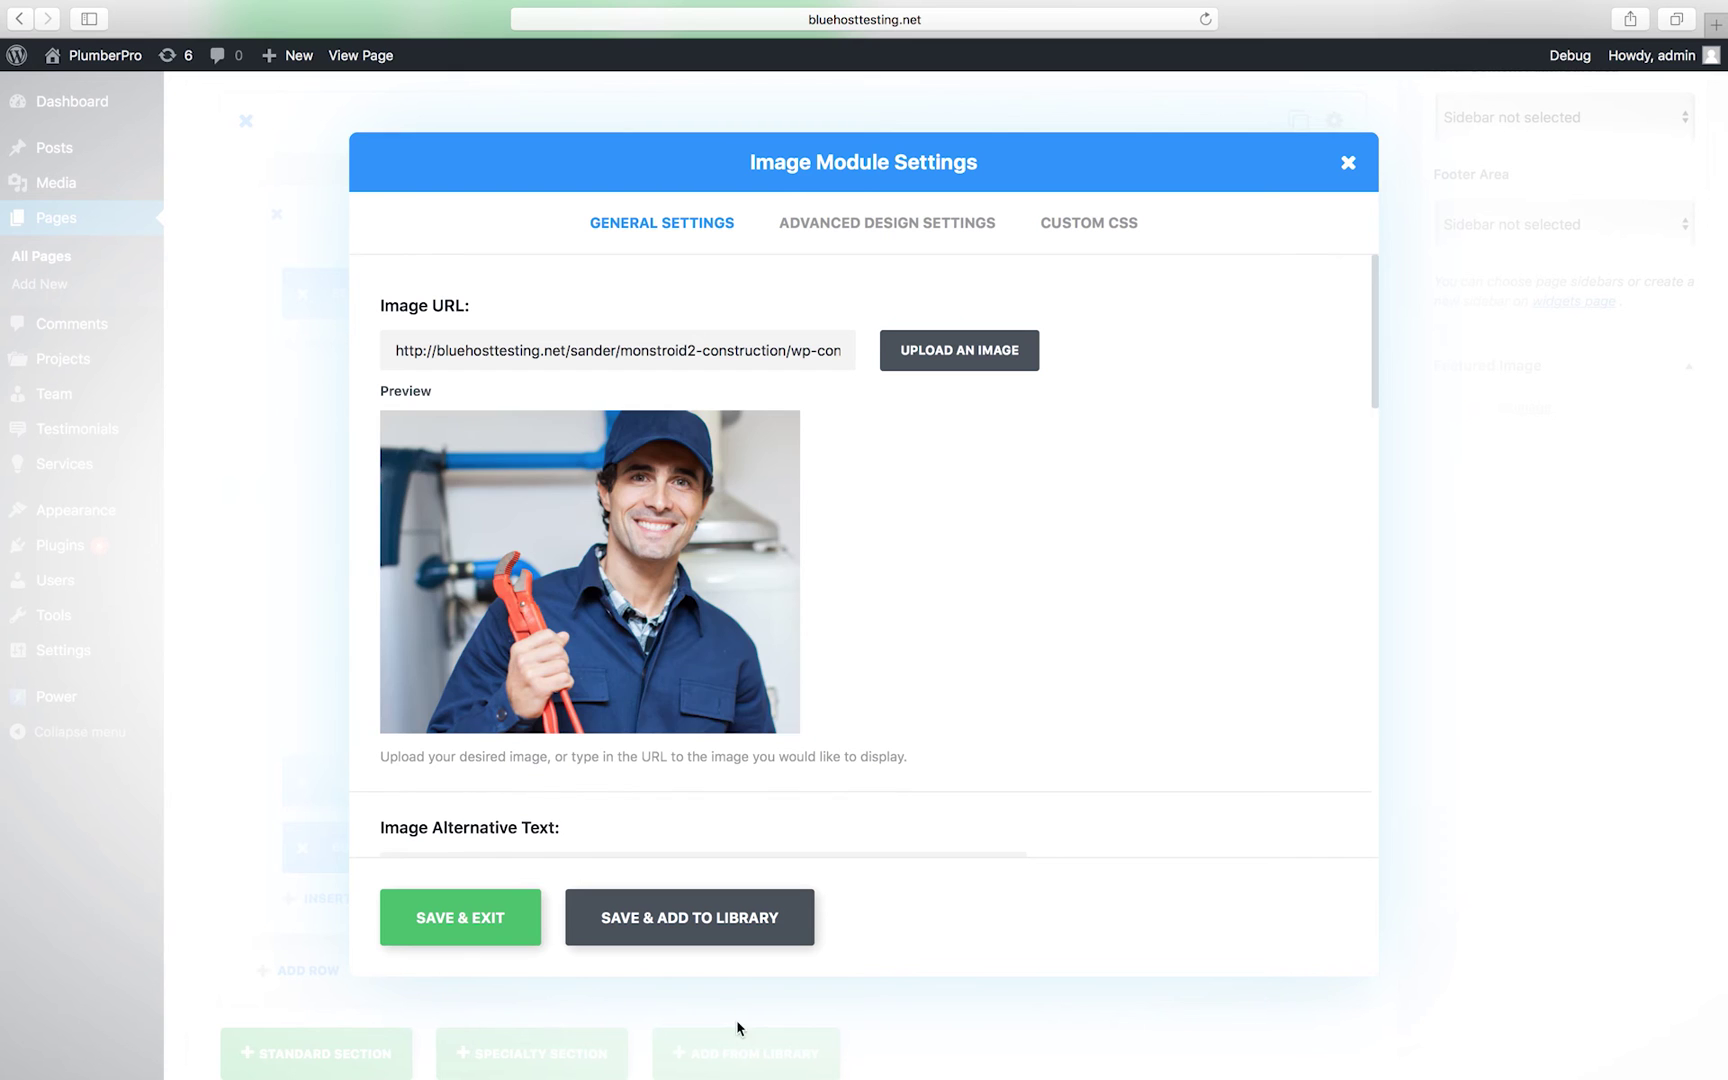
{"action": "left_click", "coordinate": [483, 914]}
{"action": "scroll", "coordinate": [923, 482], "scroll_direction": "up", "scroll_amount": 2}
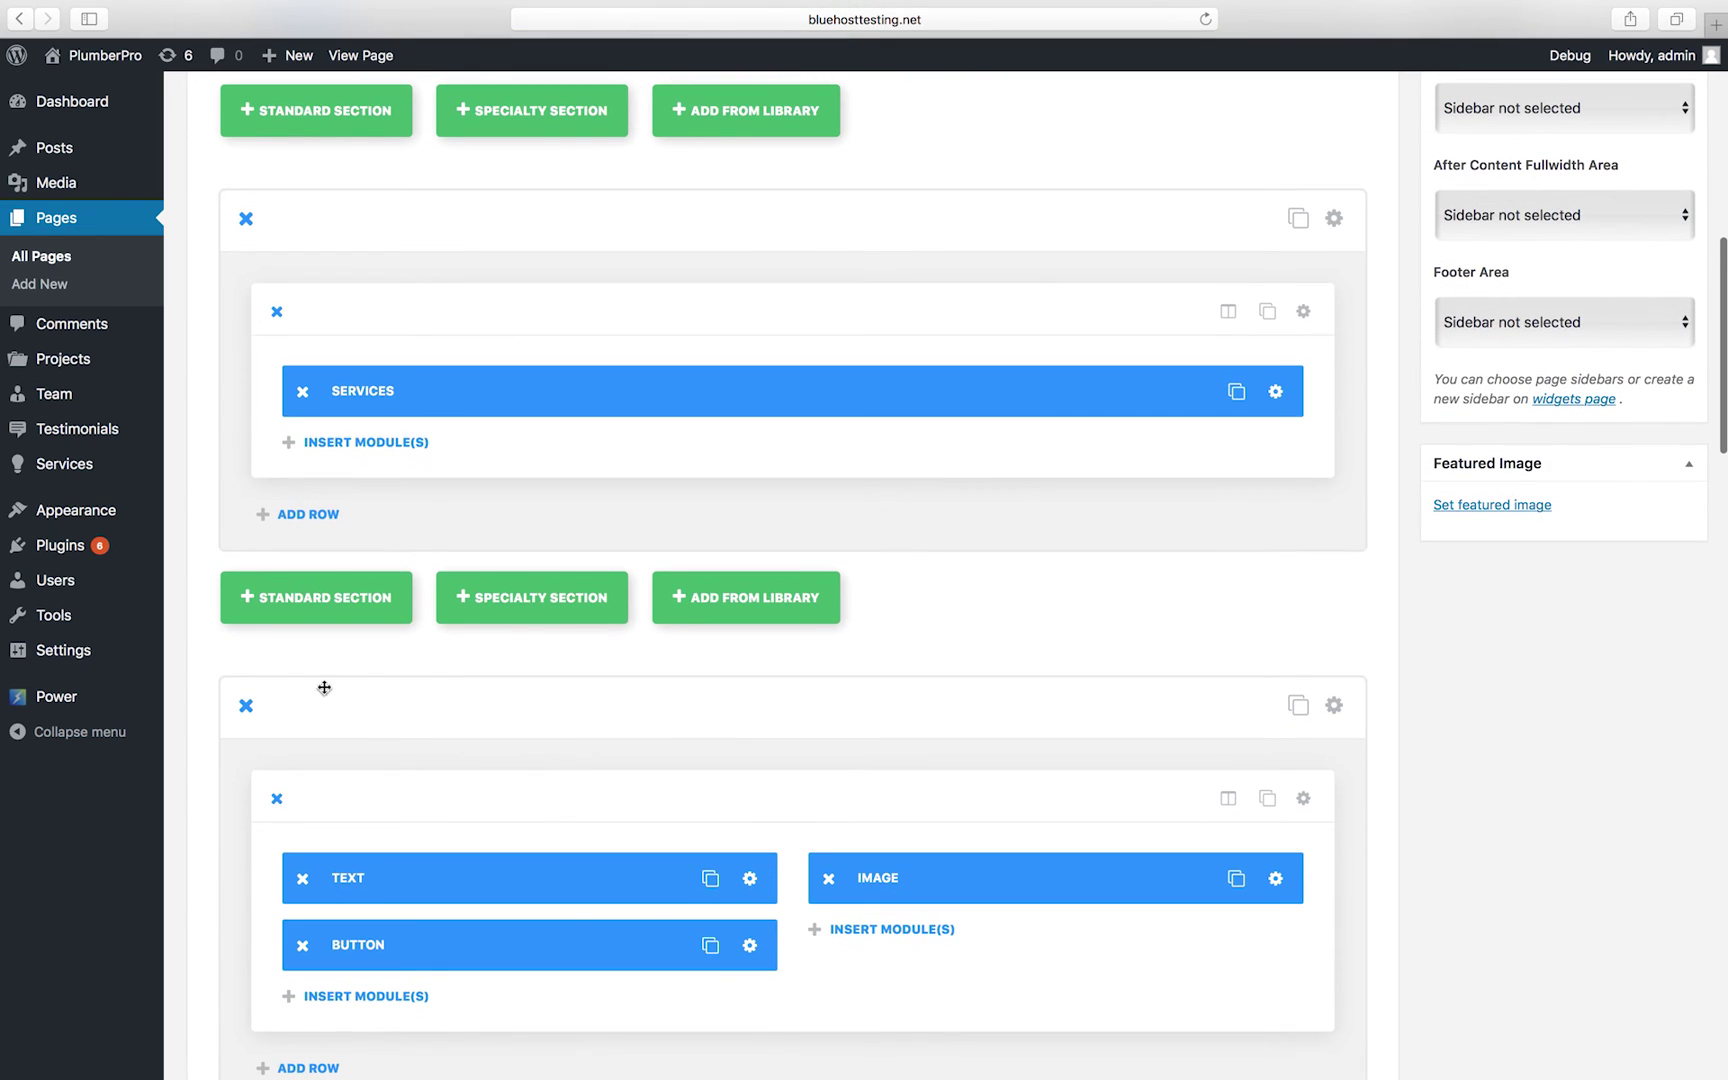
- Drag the Text/Image/Button about section above the Services section
{"action": "mouse_move", "coordinate": [308, 706]}
{"action": "left_mouse_down"}
{"action": "mouse_move", "coordinate": [299, 413]}
{"action": "mouse_move", "coordinate": [330, 379]}
{"action": "mouse_move", "coordinate": [328, 105]}
{"action": "left_mouse_up"}
{"action": "scroll", "coordinate": [993, 437], "scroll_direction": "up", "scroll_amount": 3}
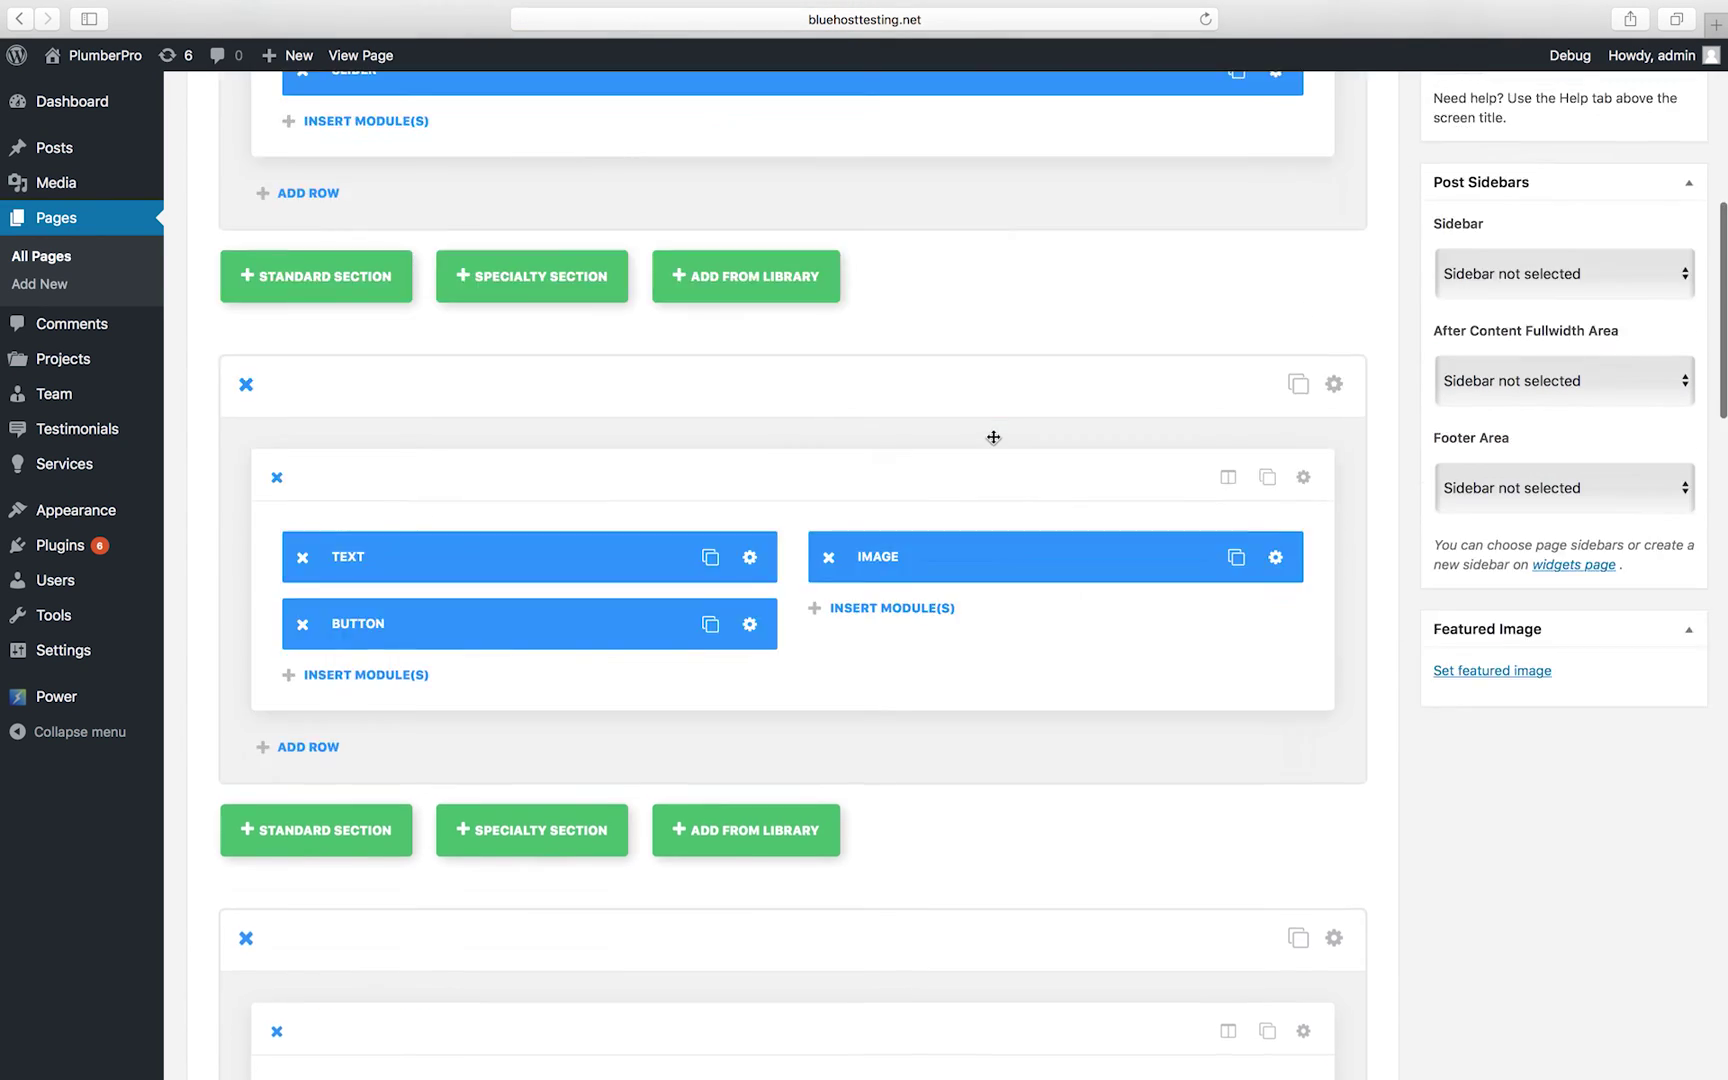
{"action": "scroll", "coordinate": [994, 437], "scroll_direction": "up", "scroll_amount": 5}
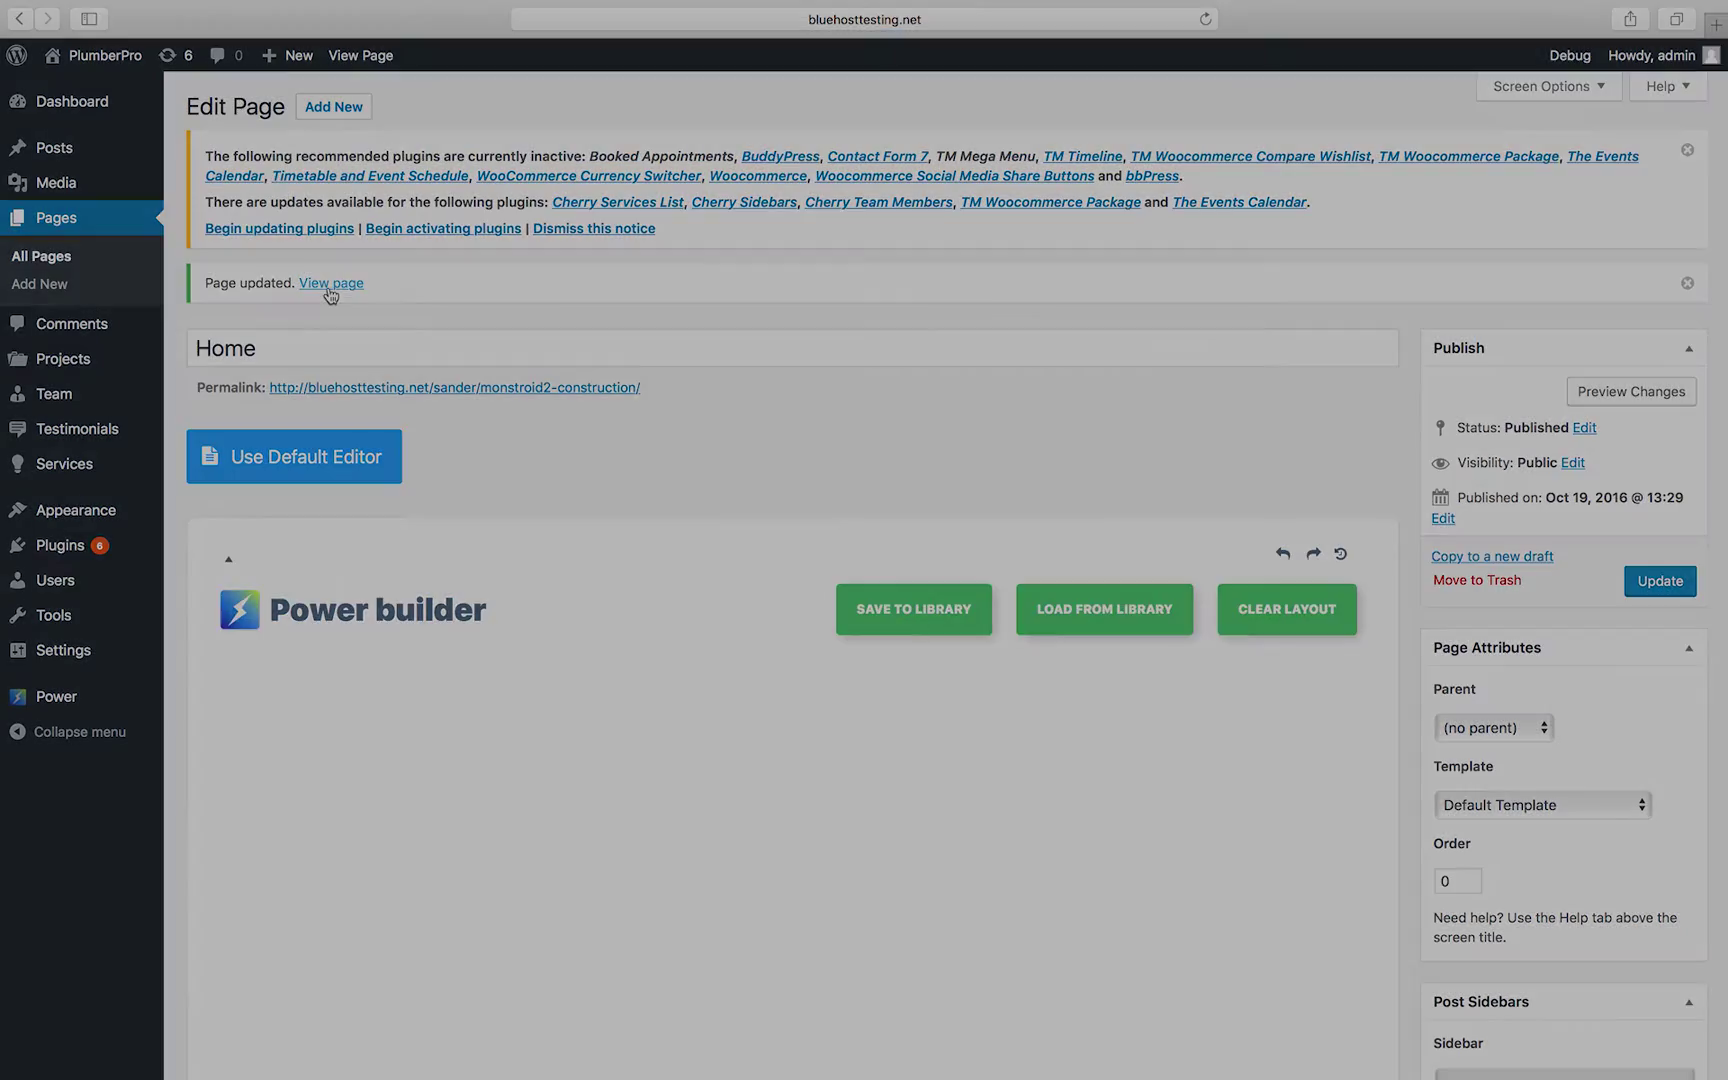